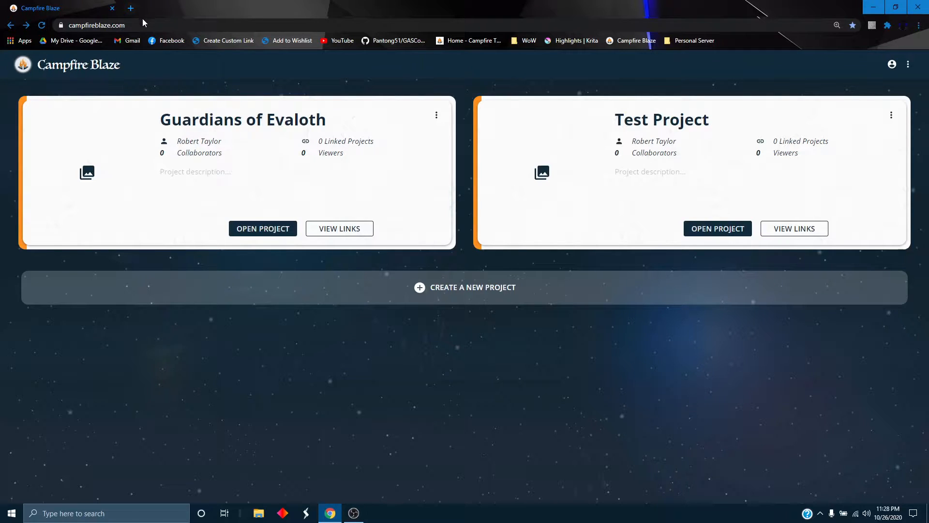
Examine the campfireblaze.com sign-up form in a separate incognito window, closing that window when done
{"action": "left_click", "coordinate": [70, 26]}
{"action": "key", "text": "ctrl+c"}
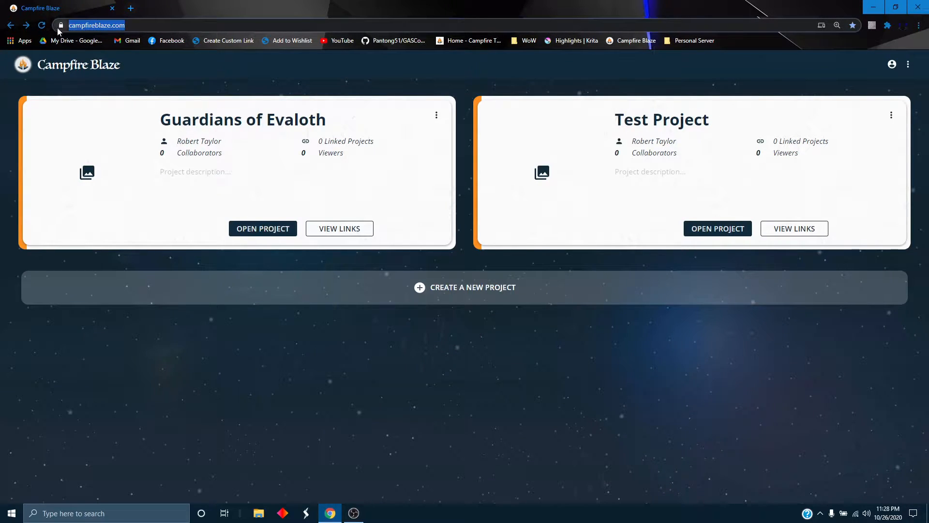
{"action": "left_click", "coordinate": [917, 26]}
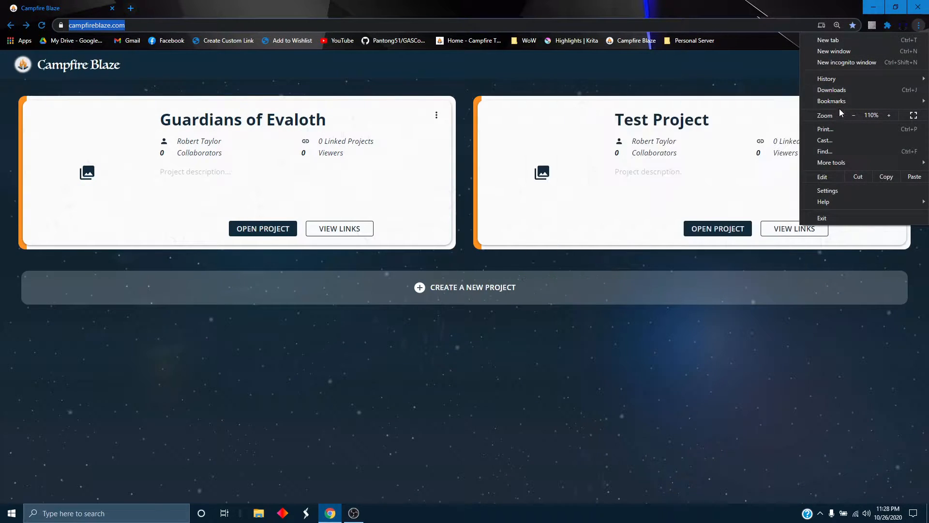
{"action": "left_click", "coordinate": [843, 61]}
{"action": "key", "text": "ctrl+v"}
{"action": "key", "text": "Return"}
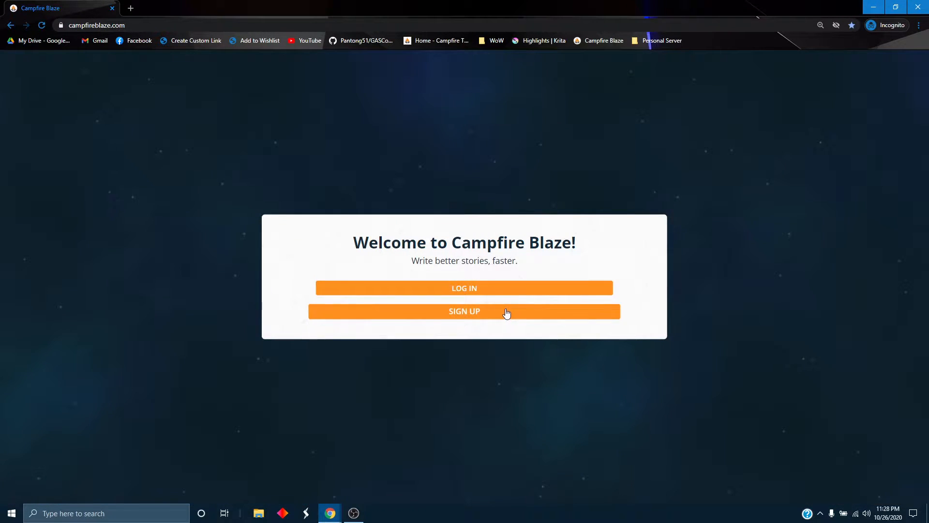
{"action": "left_click", "coordinate": [507, 313]}
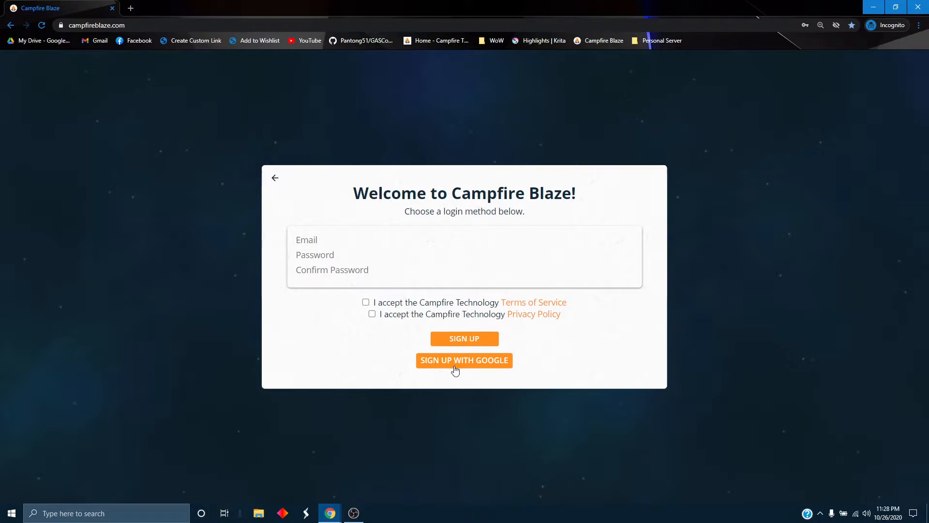
{"action": "left_click", "coordinate": [113, 9]}
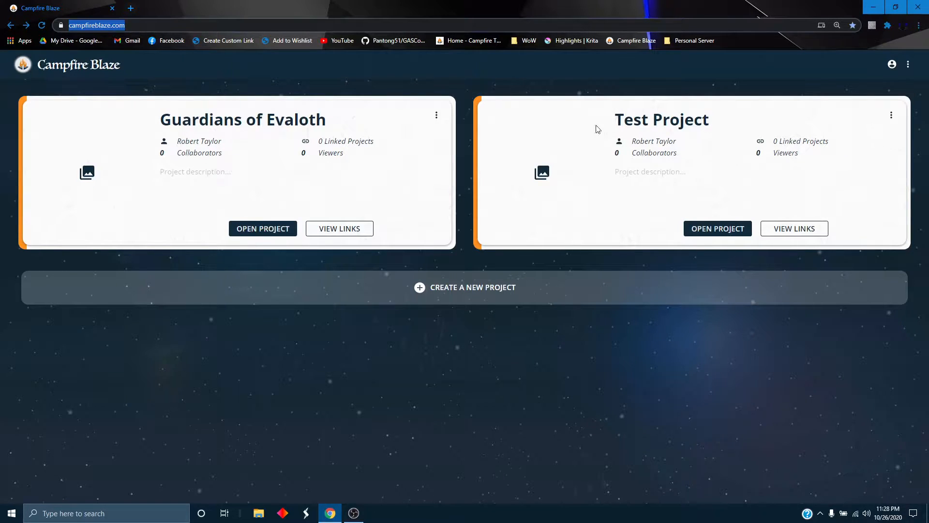
From the project home page, open the profile and view its Account information
{"action": "left_click", "coordinate": [69, 64]}
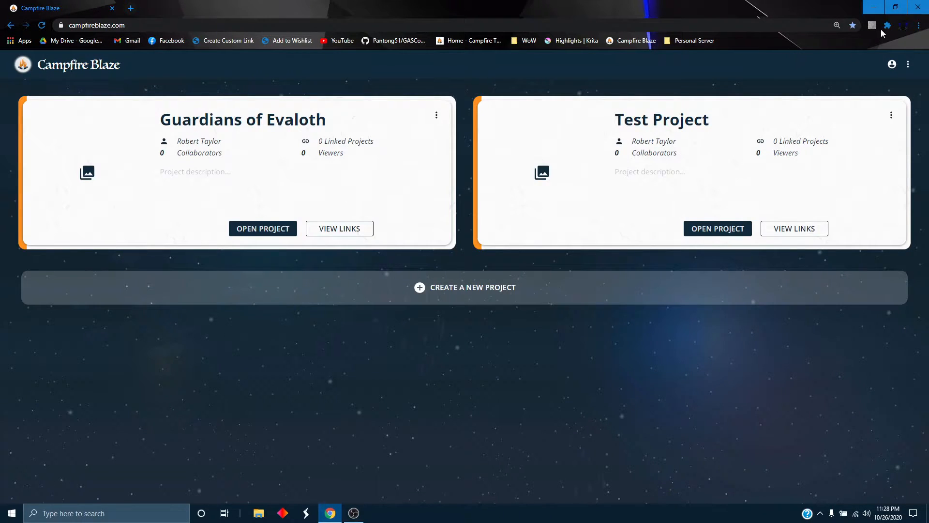
{"action": "left_click", "coordinate": [892, 64]}
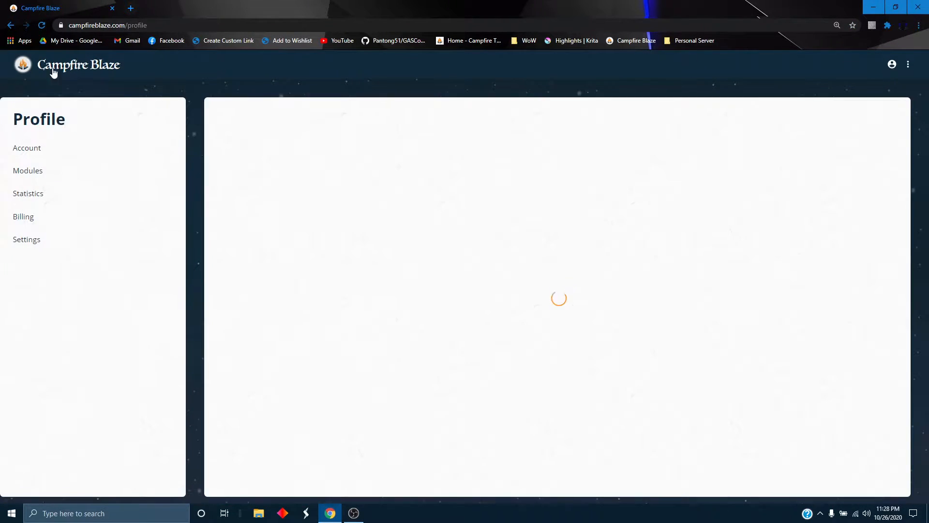
{"action": "left_click", "coordinate": [30, 148]}
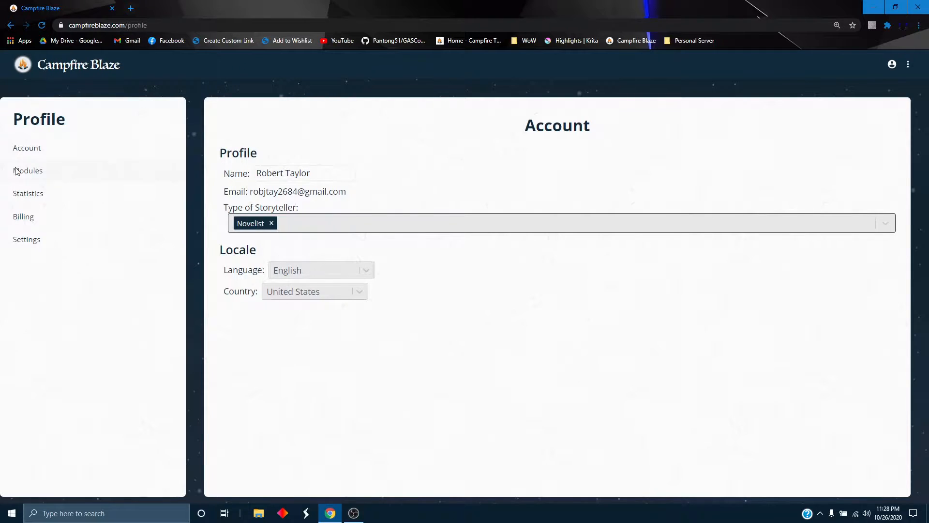
Review the per-module prices offered under Monthly Subscriptions in the profile's Modules section
{"action": "left_click", "coordinate": [42, 169]}
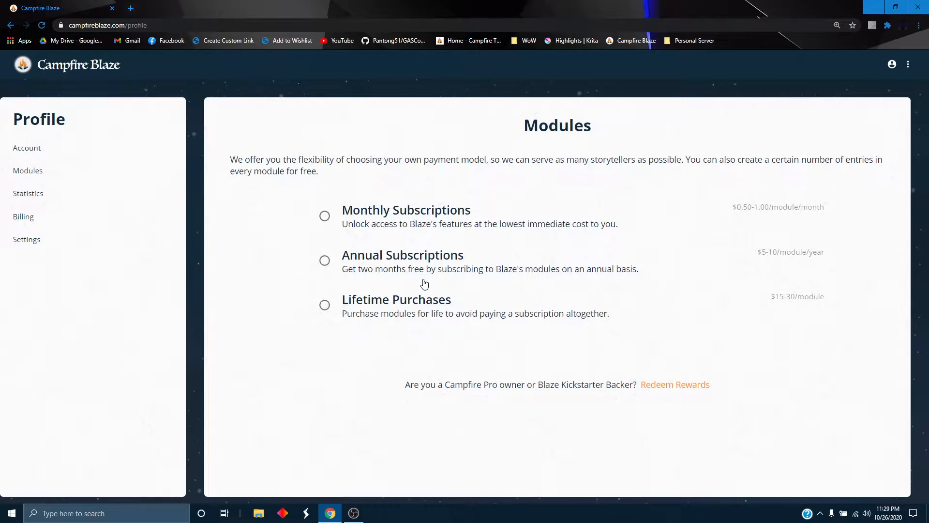
{"action": "left_click", "coordinate": [323, 216]}
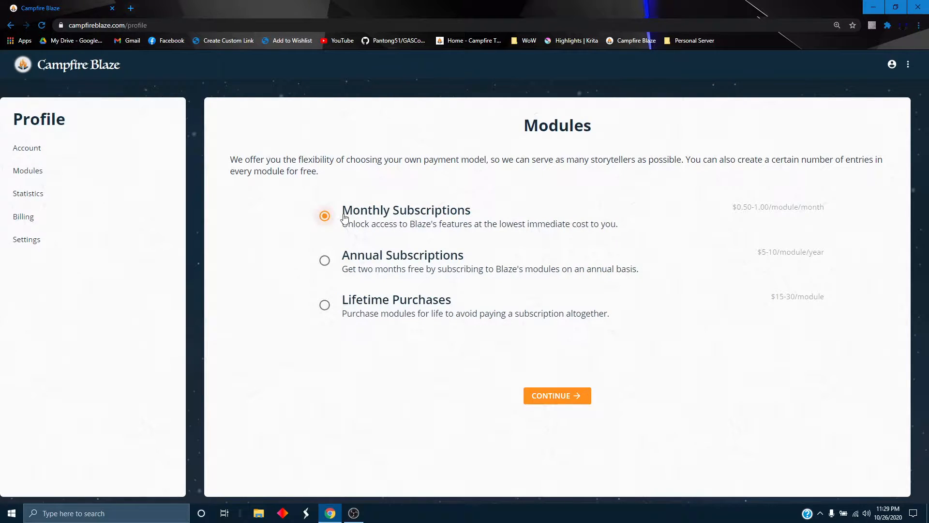
{"action": "left_click", "coordinate": [535, 394]}
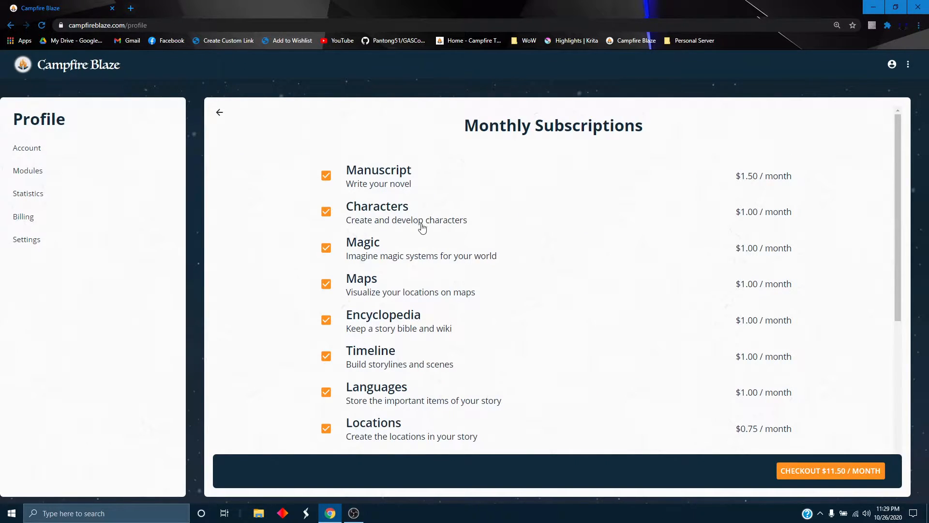
{"action": "scroll", "coordinate": [353, 325], "scroll_direction": "down", "scroll_amount": 6}
{"action": "scroll", "coordinate": [345, 348], "scroll_direction": "up", "scroll_amount": 3}
{"action": "scroll", "coordinate": [346, 348], "scroll_direction": "up", "scroll_amount": 3}
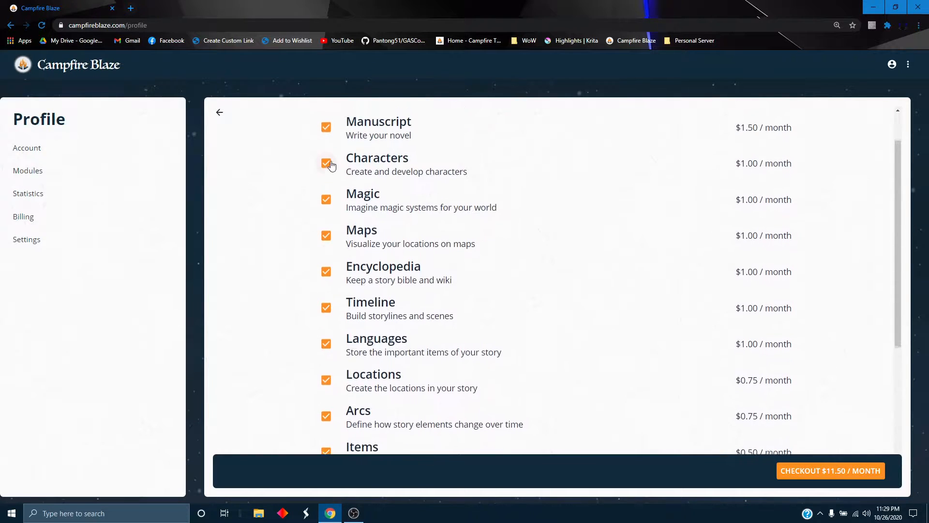
{"action": "scroll", "coordinate": [564, 237], "scroll_direction": "down", "scroll_amount": 5}
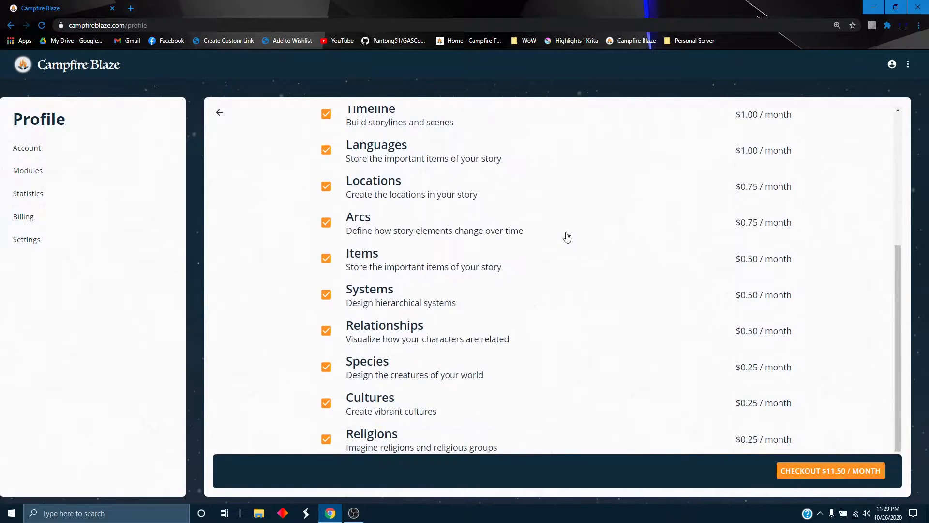
{"action": "scroll", "coordinate": [778, 286], "scroll_direction": "down", "scroll_amount": 2}
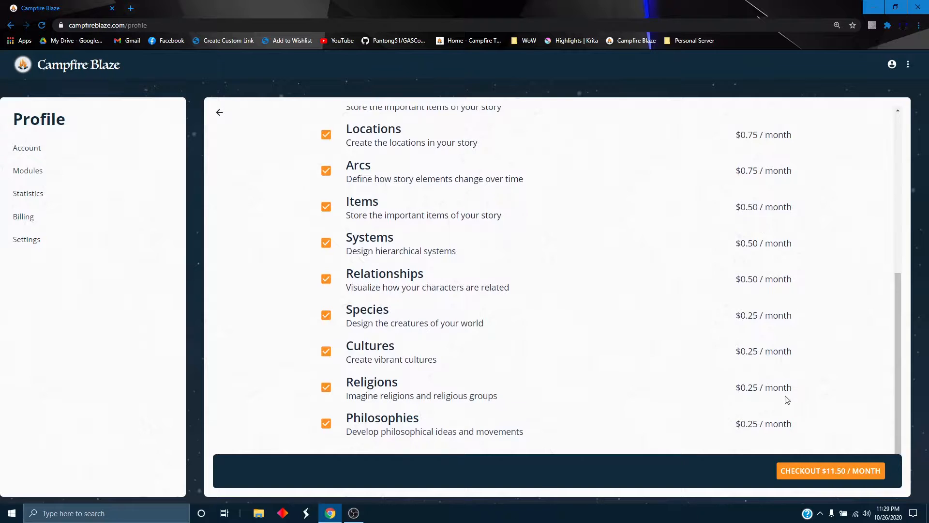
{"action": "scroll", "coordinate": [784, 356], "scroll_direction": "up", "scroll_amount": 4}
{"action": "scroll", "coordinate": [784, 329], "scroll_direction": "up", "scroll_amount": 3}
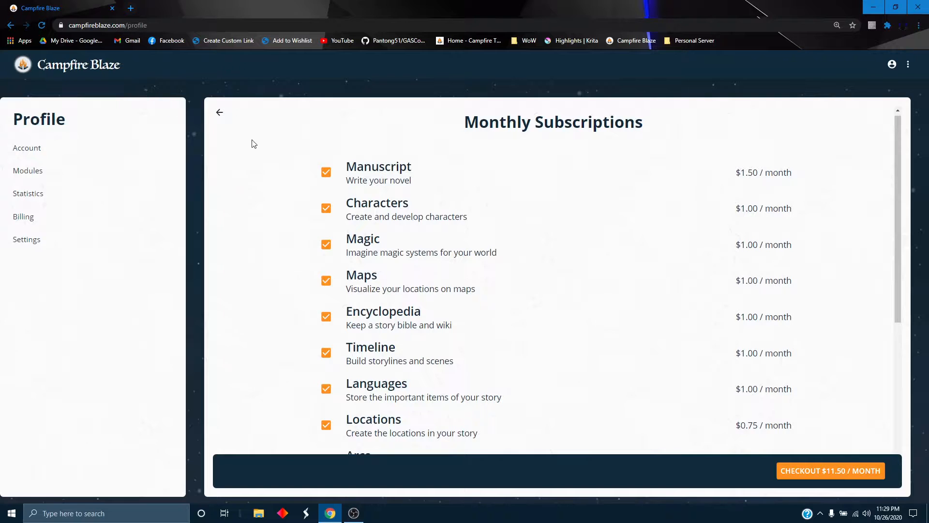
{"action": "left_click", "coordinate": [220, 113]}
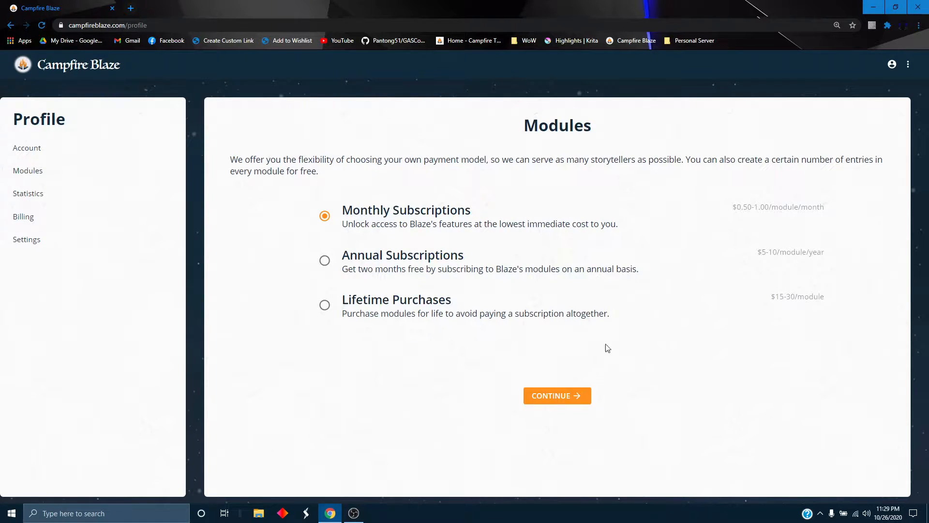
{"action": "left_click", "coordinate": [559, 394]}
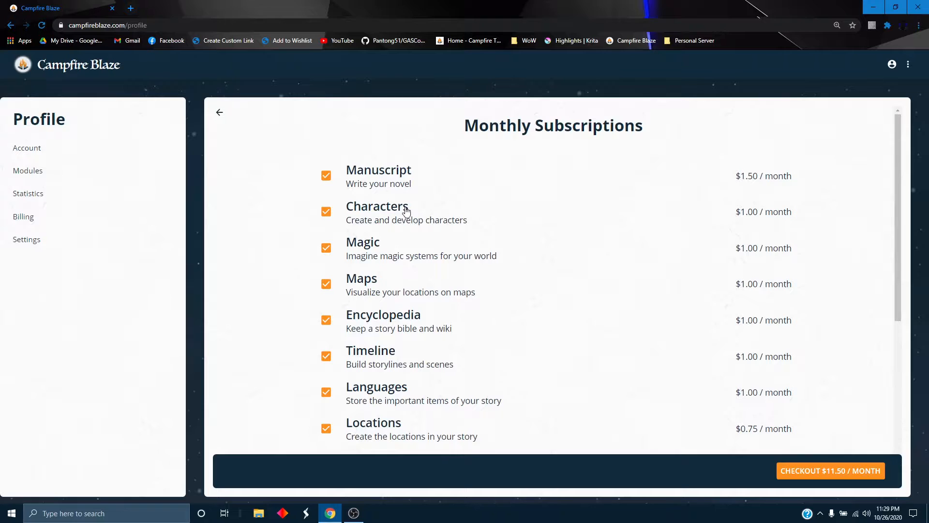
{"action": "left_click", "coordinate": [218, 113]}
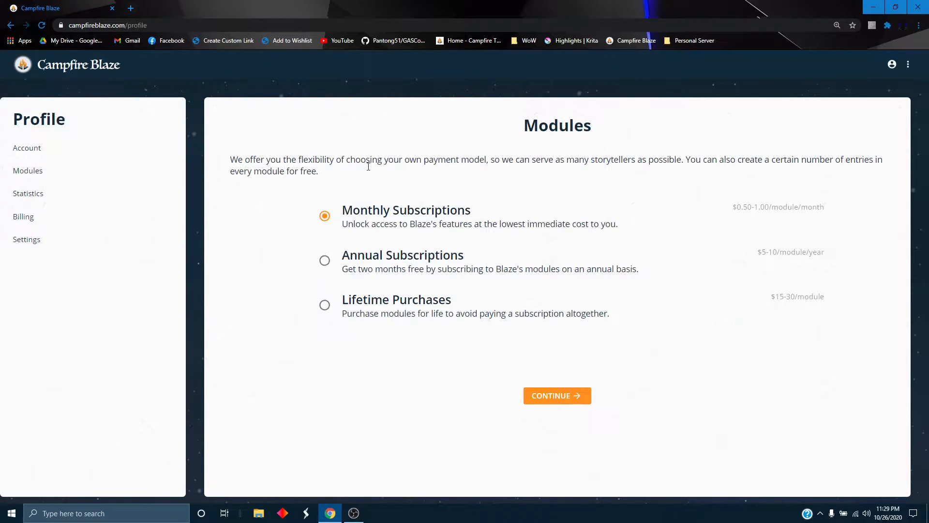
Review the module prices for the Lifetime Purchases payment model and return to the payment model choices
{"action": "left_click", "coordinate": [325, 304]}
{"action": "left_click", "coordinate": [555, 396]}
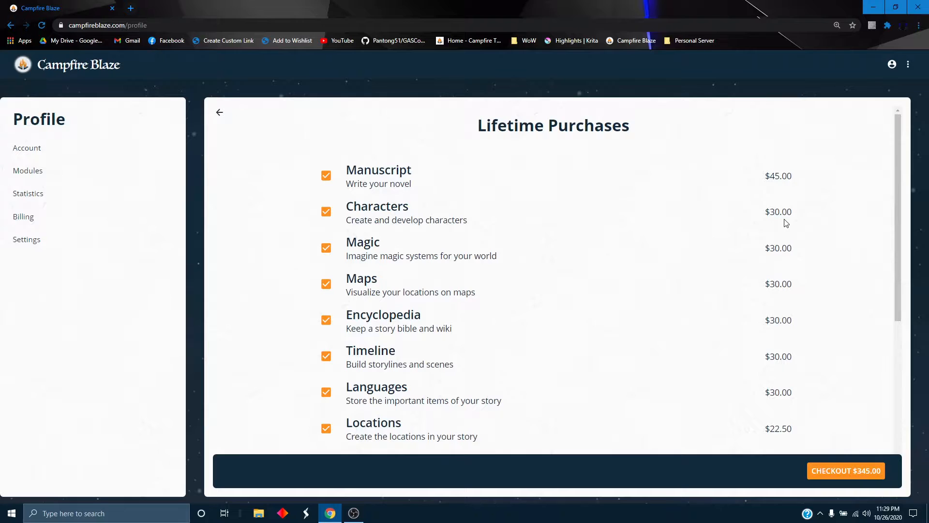
{"action": "left_click", "coordinate": [219, 112]}
View the profile's Statistics, Billing and Settings pages one after another
{"action": "left_click", "coordinate": [35, 194]}
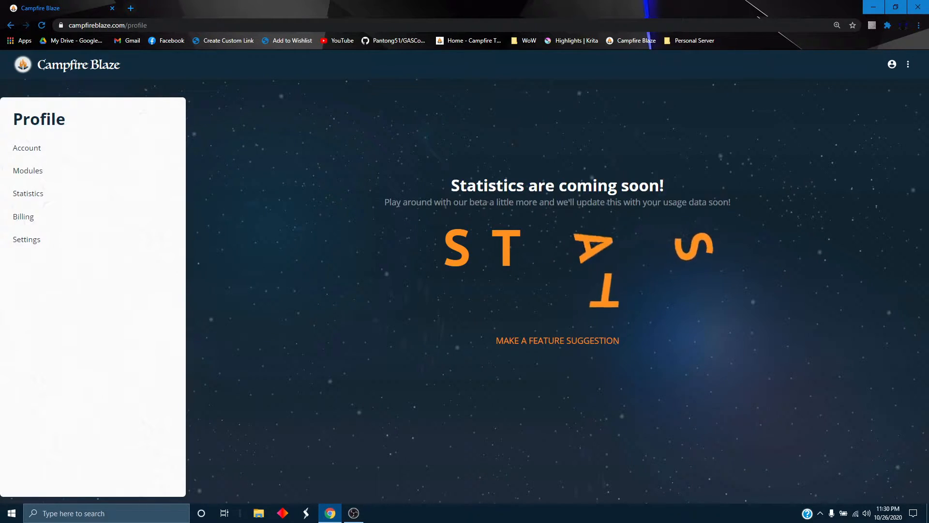
{"action": "left_click", "coordinate": [28, 219]}
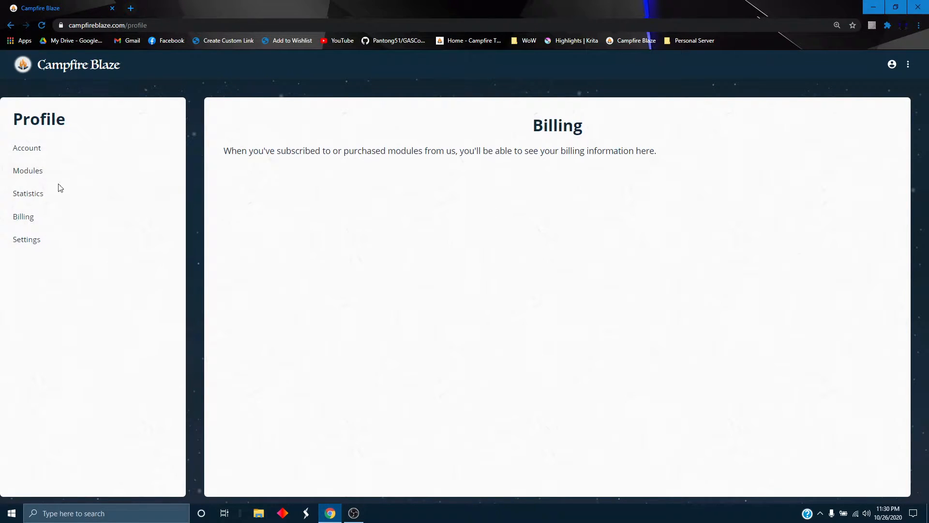
{"action": "left_click", "coordinate": [61, 246]}
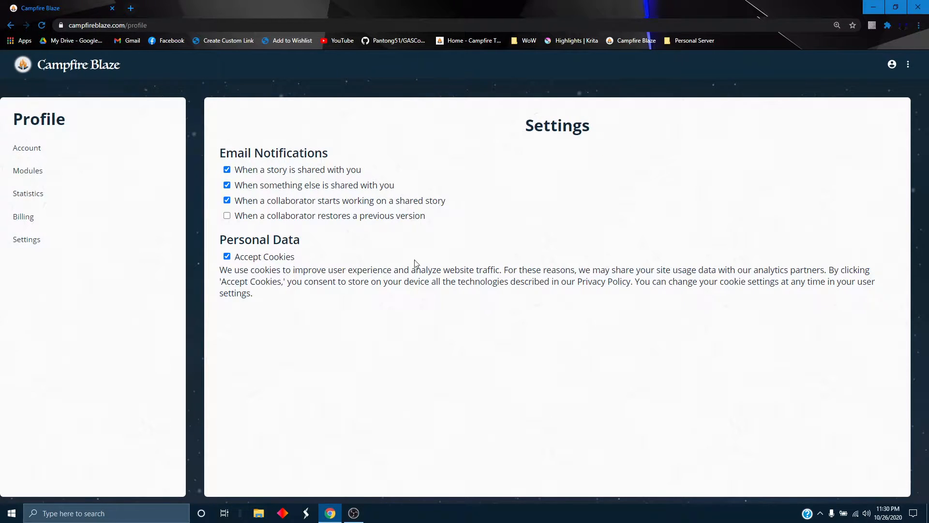
Open the Library and look through its full list of Characters
{"action": "left_click", "coordinate": [909, 66]}
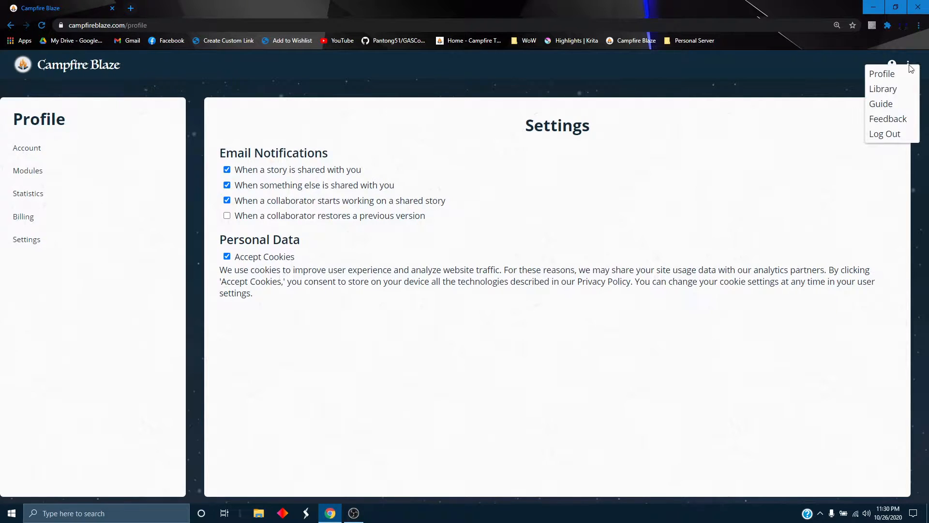
{"action": "left_click", "coordinate": [893, 91]}
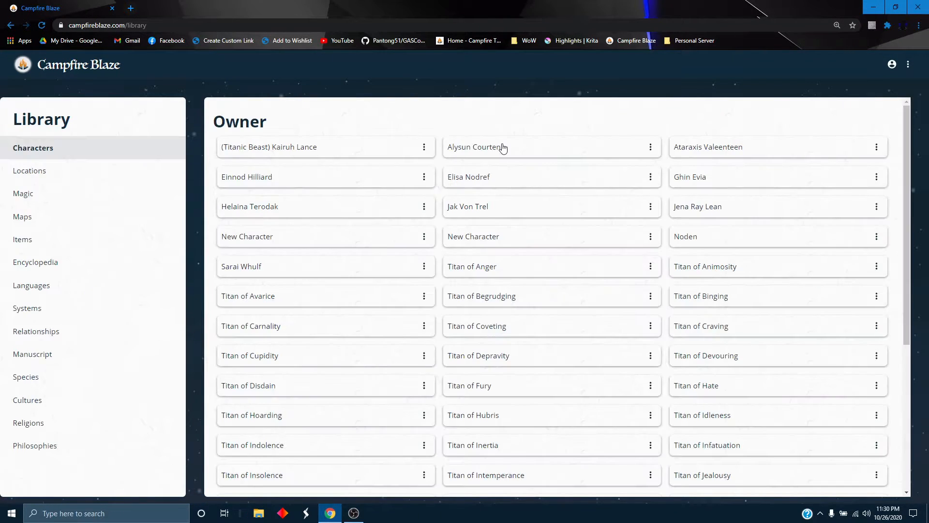
{"action": "scroll", "coordinate": [609, 207], "scroll_direction": "down", "scroll_amount": 5}
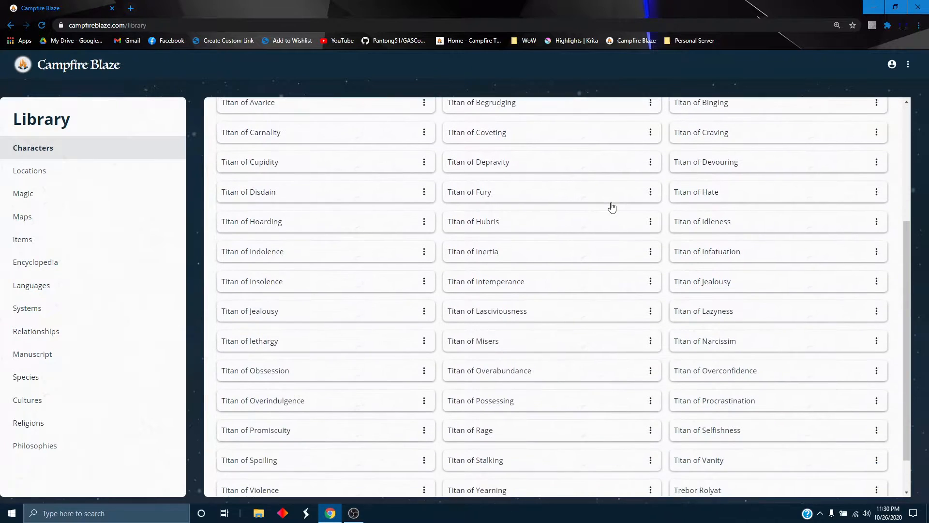
{"action": "scroll", "coordinate": [605, 205], "scroll_direction": "up", "scroll_amount": 5}
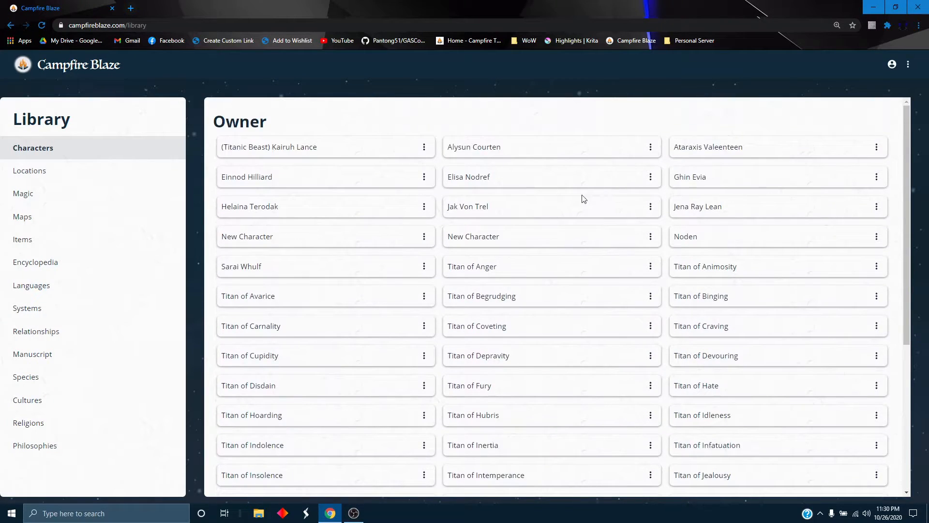
{"action": "scroll", "coordinate": [583, 199], "scroll_direction": "down", "scroll_amount": 5}
{"action": "scroll", "coordinate": [579, 196], "scroll_direction": "up", "scroll_amount": 5}
Show the Library's Locations and look through the list
{"action": "left_click", "coordinate": [46, 175]}
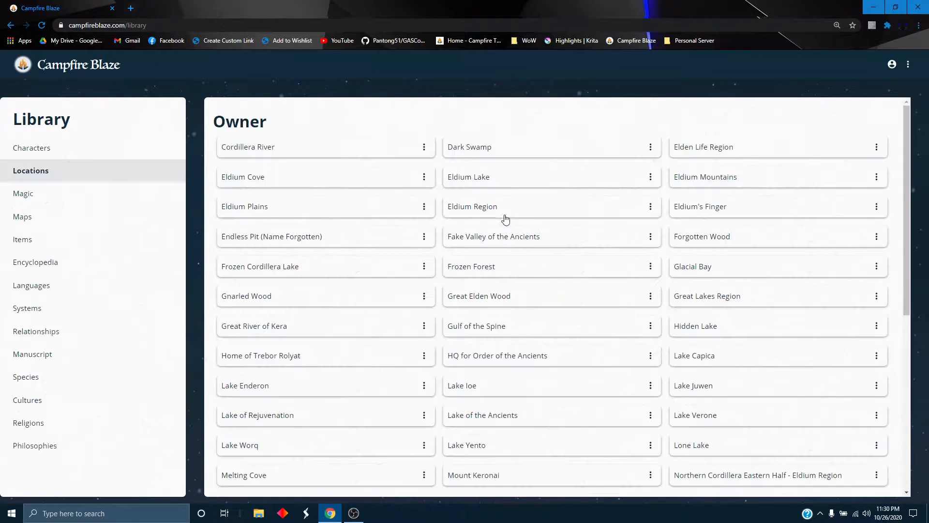
{"action": "scroll", "coordinate": [496, 216], "scroll_direction": "down", "scroll_amount": 5}
{"action": "scroll", "coordinate": [495, 214], "scroll_direction": "down", "scroll_amount": 1}
{"action": "scroll", "coordinate": [315, 197], "scroll_direction": "up", "scroll_amount": 7}
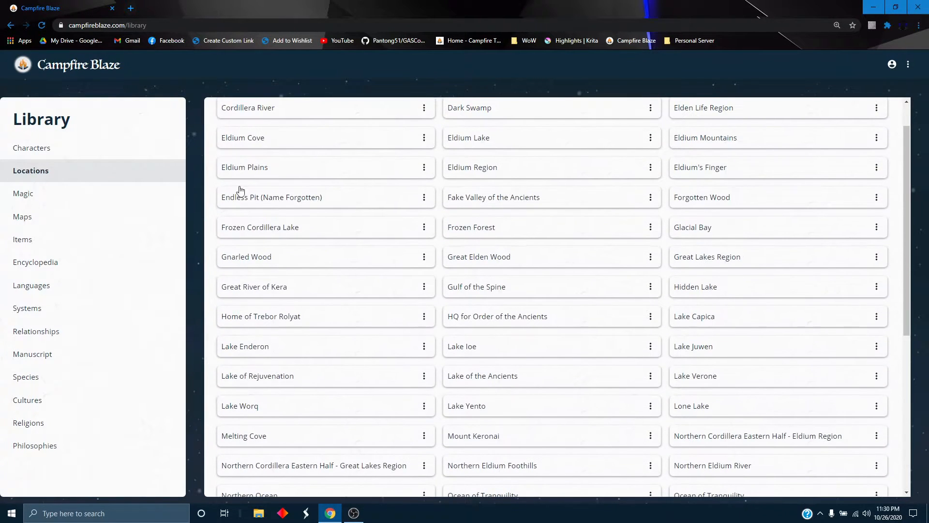
Browse the Library's Magic entries, briefly bringing up the browser's page search and closing it
{"action": "left_click", "coordinate": [62, 192]}
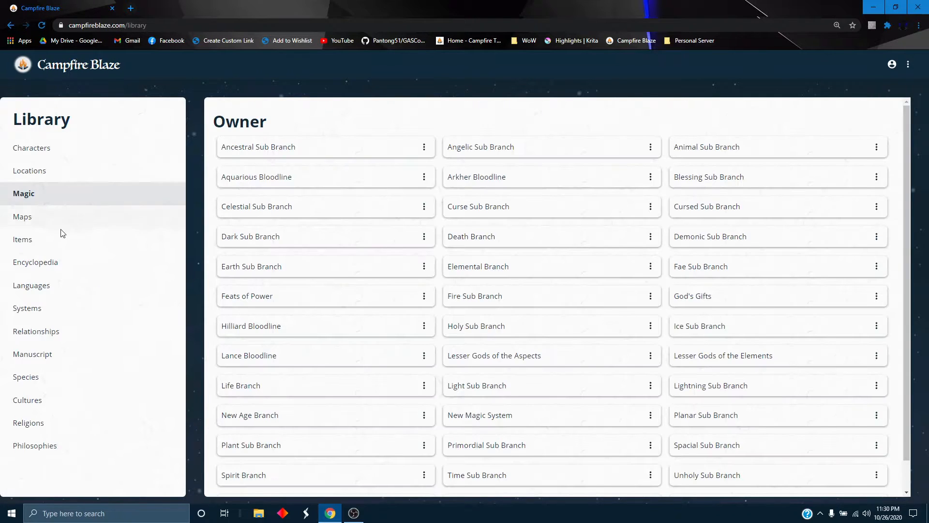
{"action": "scroll", "coordinate": [442, 264], "scroll_direction": "down", "scroll_amount": 1}
{"action": "scroll", "coordinate": [440, 260], "scroll_direction": "up", "scroll_amount": 1}
{"action": "key", "text": "ctrl+f"}
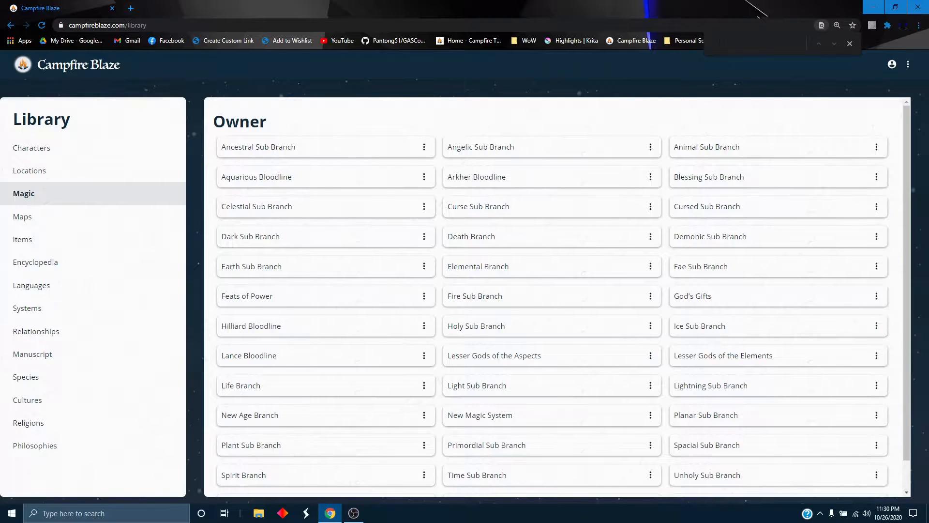
{"action": "left_click", "coordinate": [850, 44]}
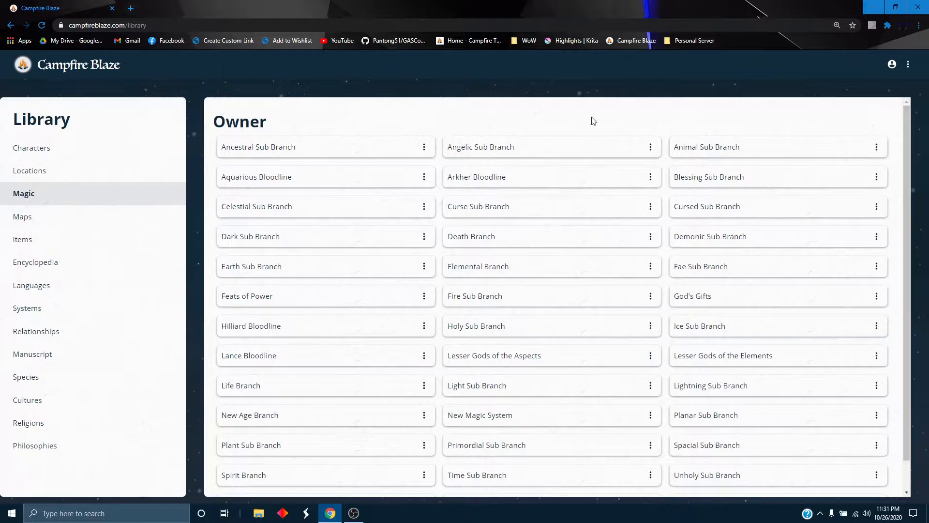
Open the Campfire Blaze Guide to show its overview article
{"action": "left_click", "coordinate": [909, 66]}
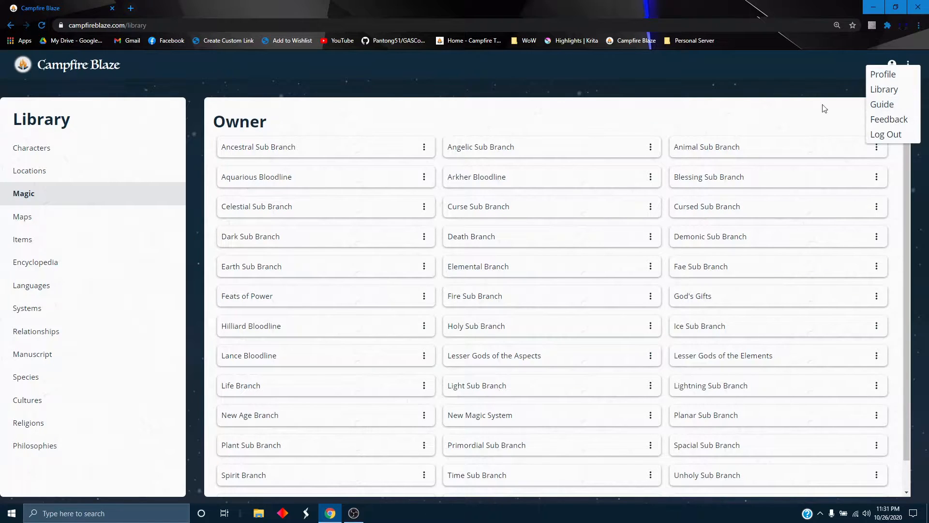
{"action": "left_click", "coordinate": [773, 107]}
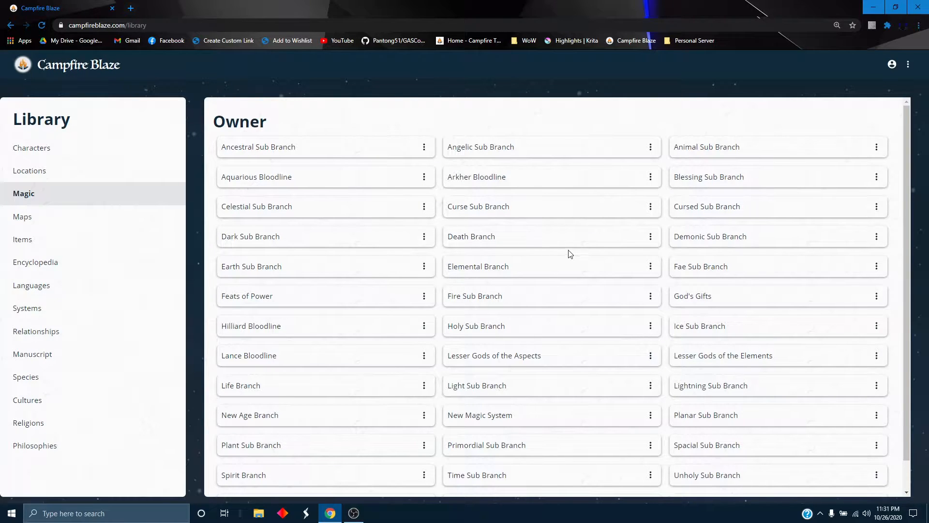
{"action": "left_click", "coordinate": [910, 67]}
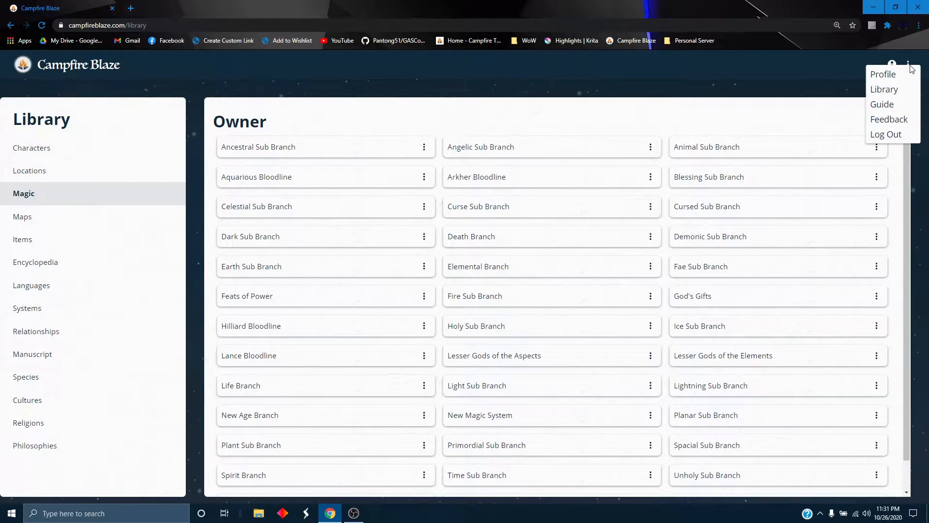
{"action": "left_click", "coordinate": [882, 104]}
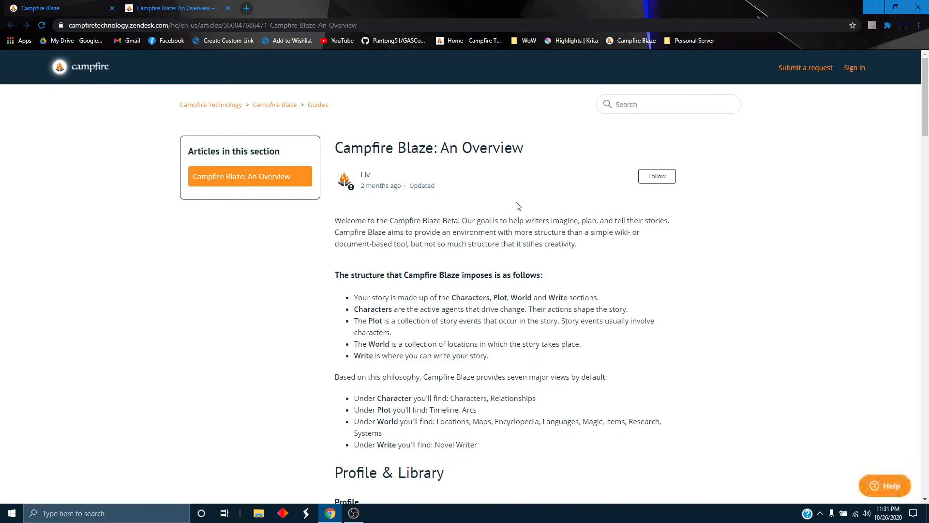
Look through the whole Campfire Blaze overview article, return to its beginning, and close the guide
{"action": "scroll", "coordinate": [515, 201], "scroll_direction": "down", "scroll_amount": 3}
{"action": "scroll", "coordinate": [516, 201], "scroll_direction": "down", "scroll_amount": 7}
{"action": "scroll", "coordinate": [769, 225], "scroll_direction": "down", "scroll_amount": 5}
{"action": "scroll", "coordinate": [681, 217], "scroll_direction": "down", "scroll_amount": 19}
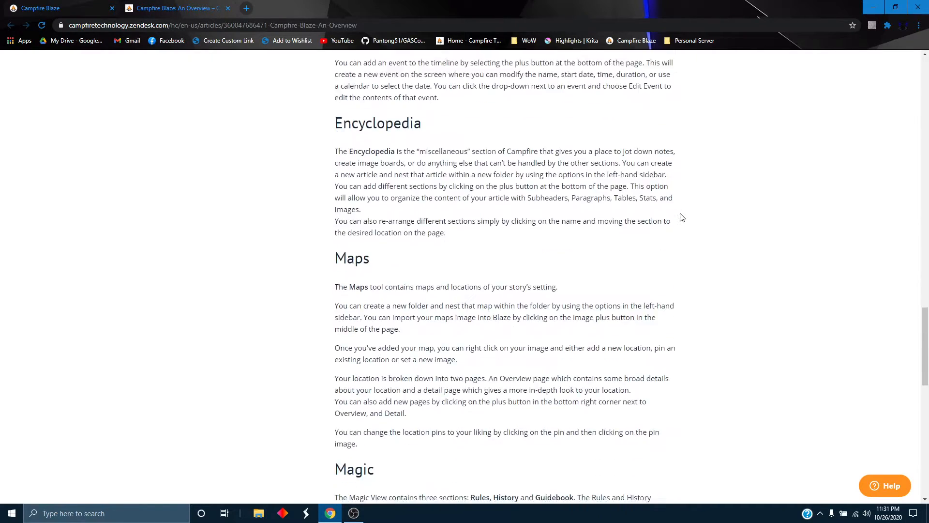
{"action": "scroll", "coordinate": [681, 218], "scroll_direction": "down", "scroll_amount": 9}
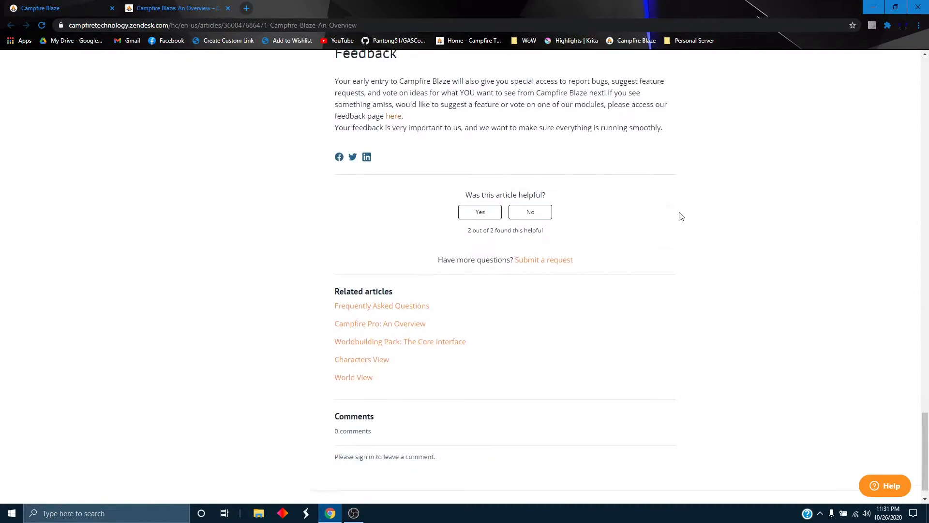
{"action": "scroll", "coordinate": [680, 217], "scroll_direction": "up", "scroll_amount": 16}
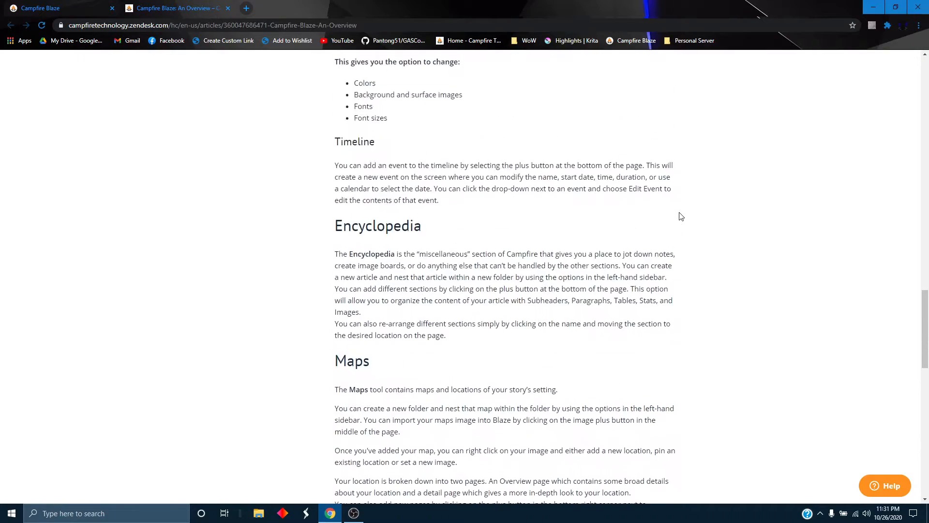
{"action": "scroll", "coordinate": [681, 215], "scroll_direction": "up", "scroll_amount": 5}
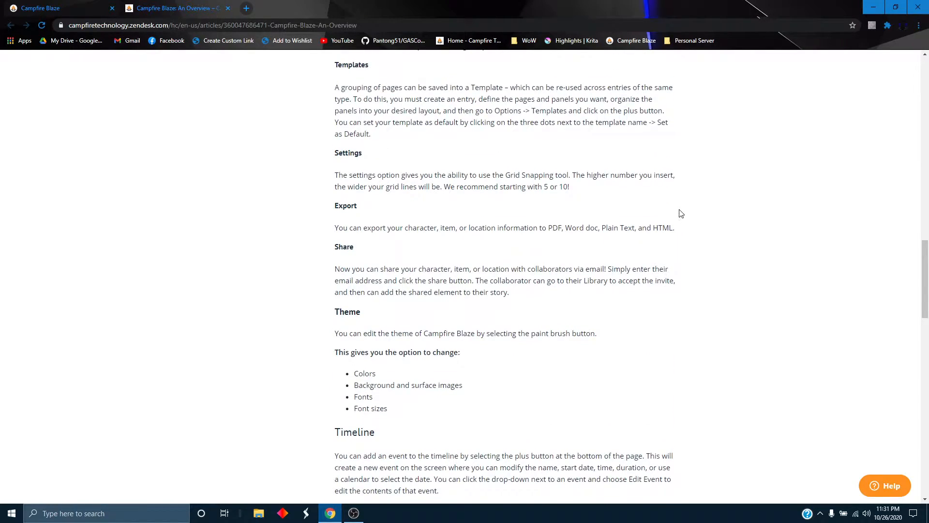
{"action": "scroll", "coordinate": [681, 213], "scroll_direction": "up", "scroll_amount": 13}
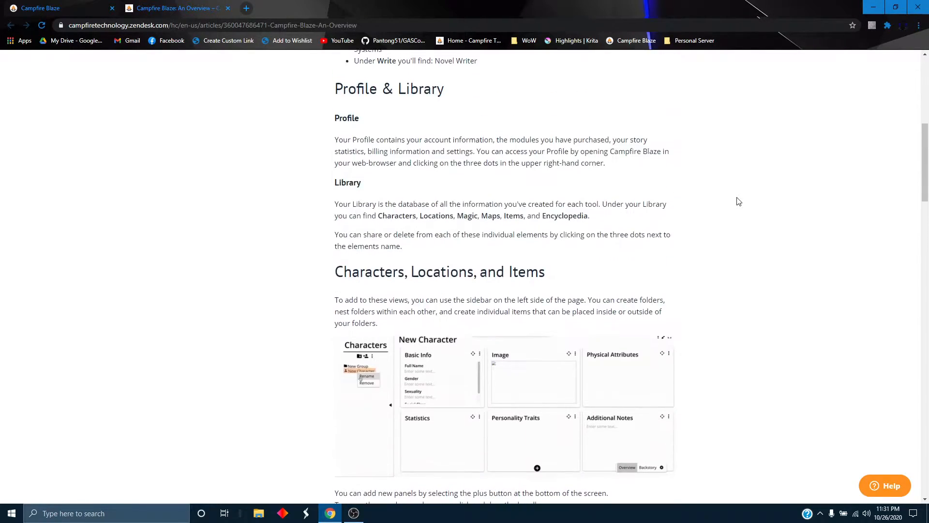
{"action": "scroll", "coordinate": [738, 201], "scroll_direction": "up", "scroll_amount": 8}
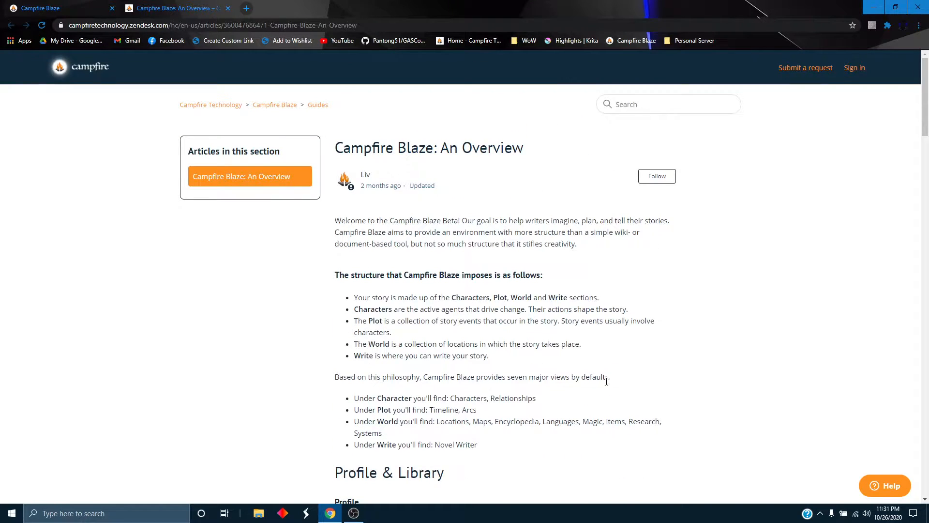
{"action": "scroll", "coordinate": [587, 326], "scroll_direction": "down", "scroll_amount": 1}
{"action": "left_click", "coordinate": [228, 9]}
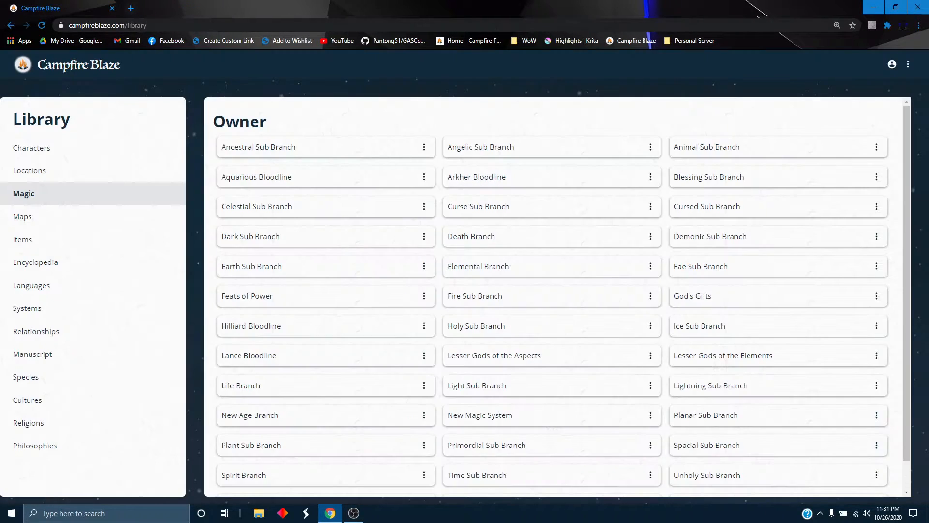
Return to the project list and show the account options there, including Feedback, without choosing one
{"action": "left_click", "coordinate": [74, 69]}
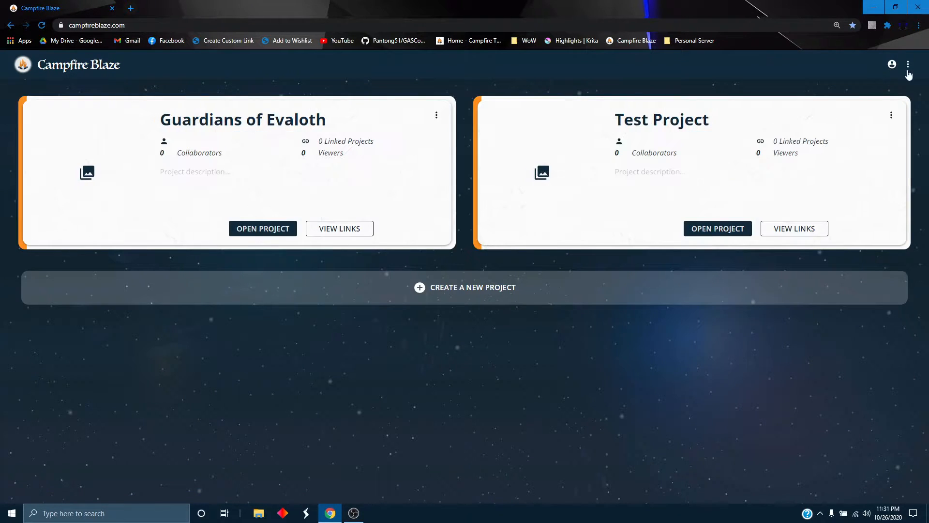
{"action": "left_click", "coordinate": [908, 65]}
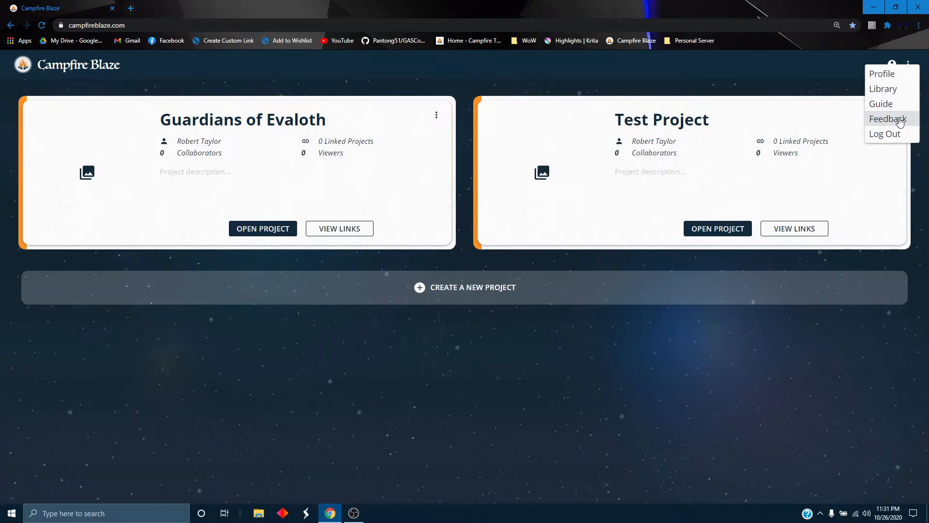
{"action": "left_click", "coordinate": [477, 342]}
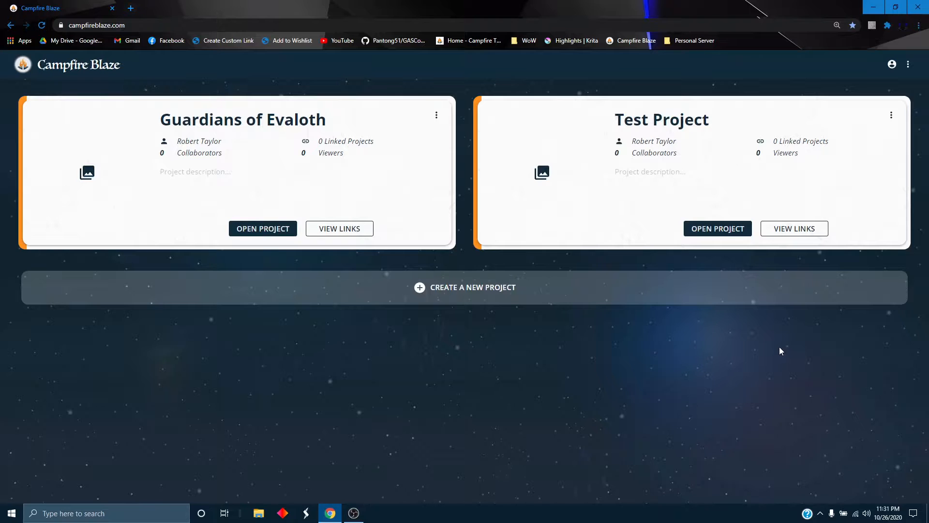
Create a new project and try to delete the surplus New Project card beside Test Project
{"action": "left_click", "coordinate": [419, 289]}
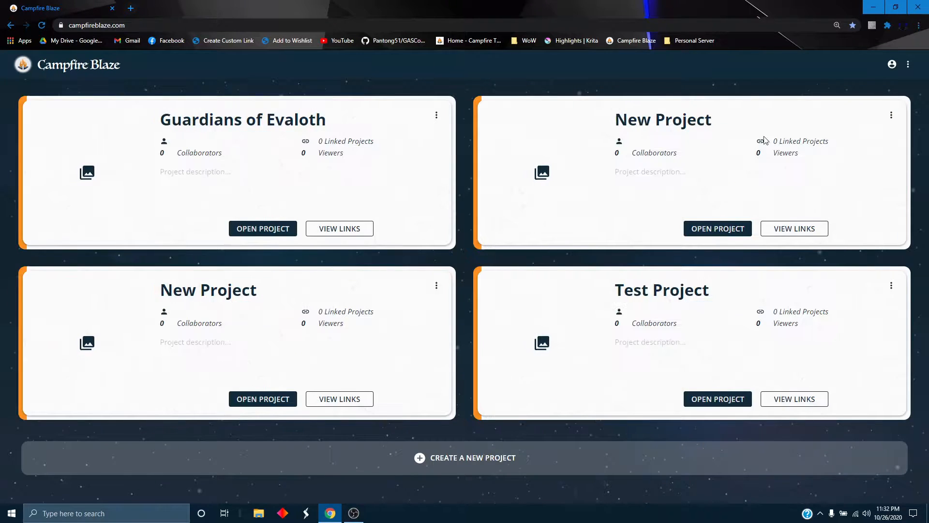
{"action": "left_click", "coordinate": [436, 287]}
{"action": "left_click", "coordinate": [411, 325]}
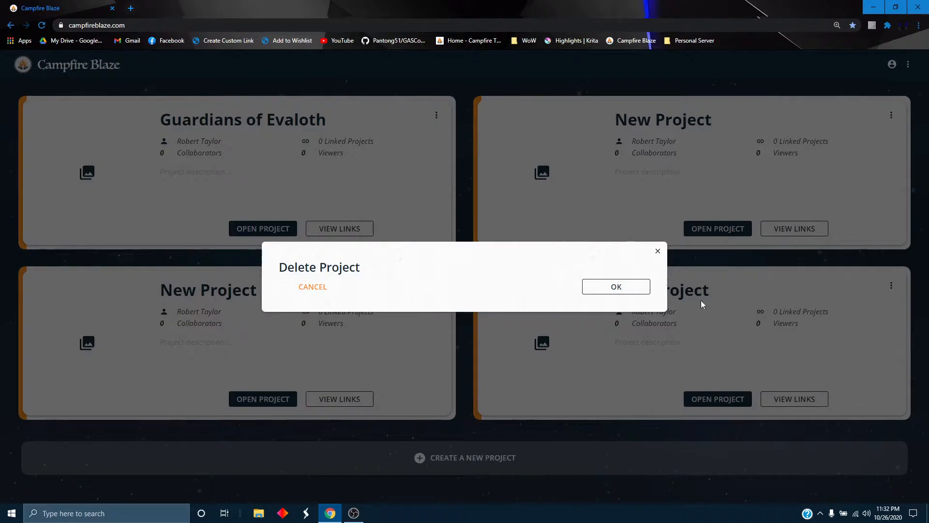
{"action": "left_click", "coordinate": [629, 290]}
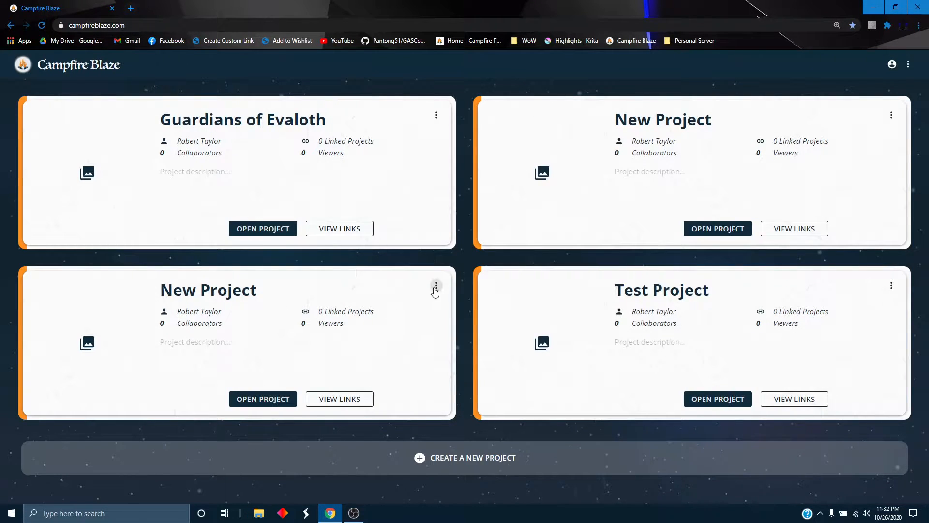
Open the New Project beside Guardians of Evaloth and look over all the panels on its home page
{"action": "left_click", "coordinate": [646, 121]}
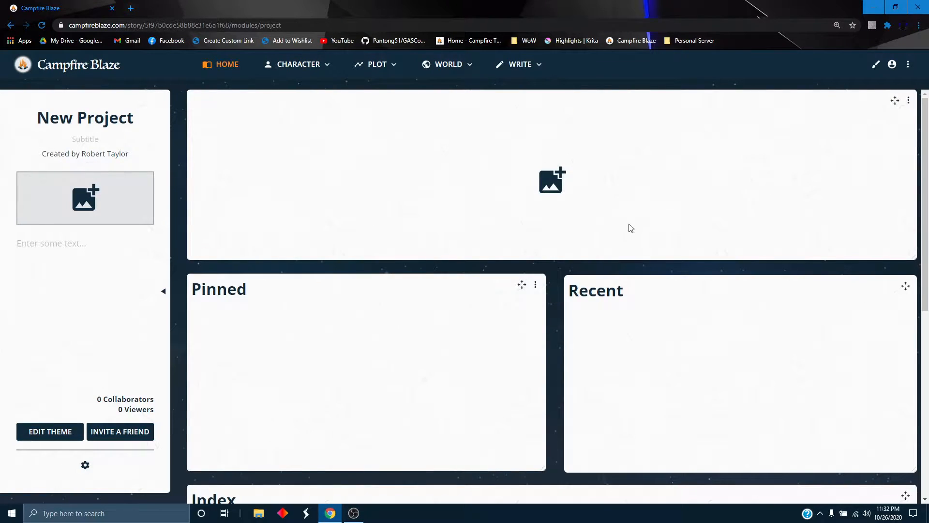
{"action": "scroll", "coordinate": [631, 233], "scroll_direction": "down", "scroll_amount": 7}
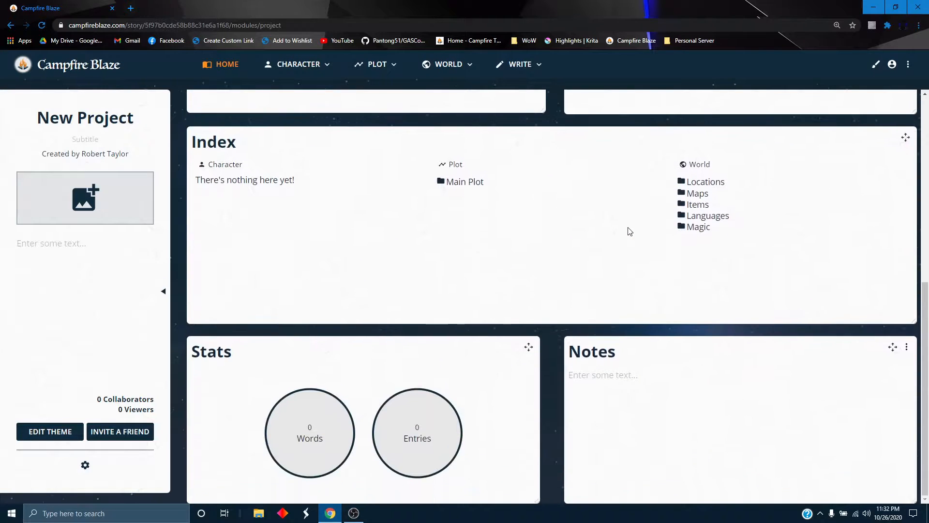
{"action": "scroll", "coordinate": [629, 231], "scroll_direction": "up", "scroll_amount": 6}
{"action": "scroll", "coordinate": [629, 230], "scroll_direction": "up", "scroll_amount": 2}
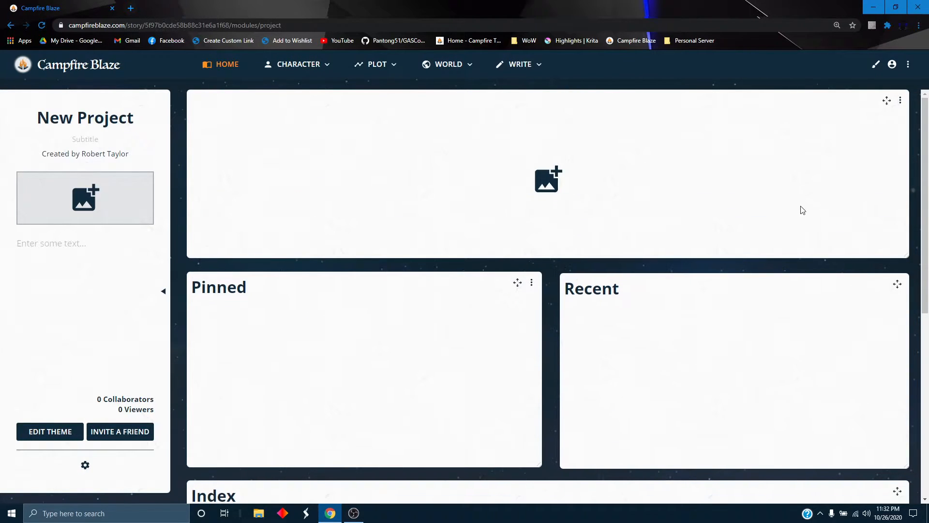
{"action": "scroll", "coordinate": [716, 230], "scroll_direction": "down", "scroll_amount": 3}
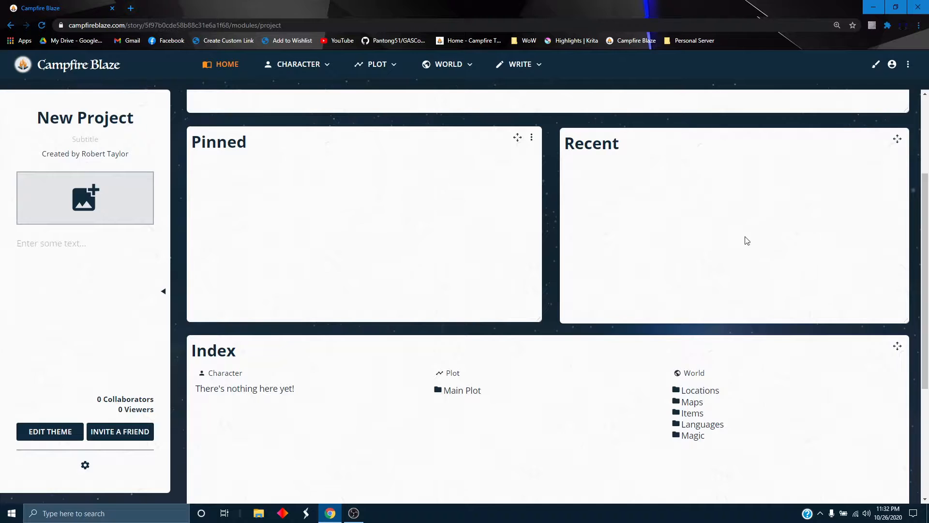
{"action": "scroll", "coordinate": [473, 272], "scroll_direction": "down", "scroll_amount": 5}
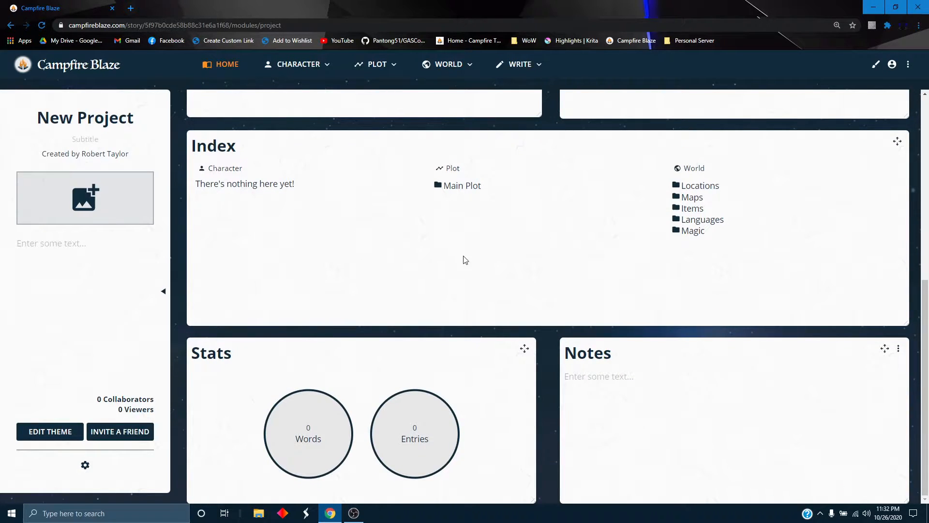
{"action": "scroll", "coordinate": [628, 231], "scroll_direction": "up", "scroll_amount": 8}
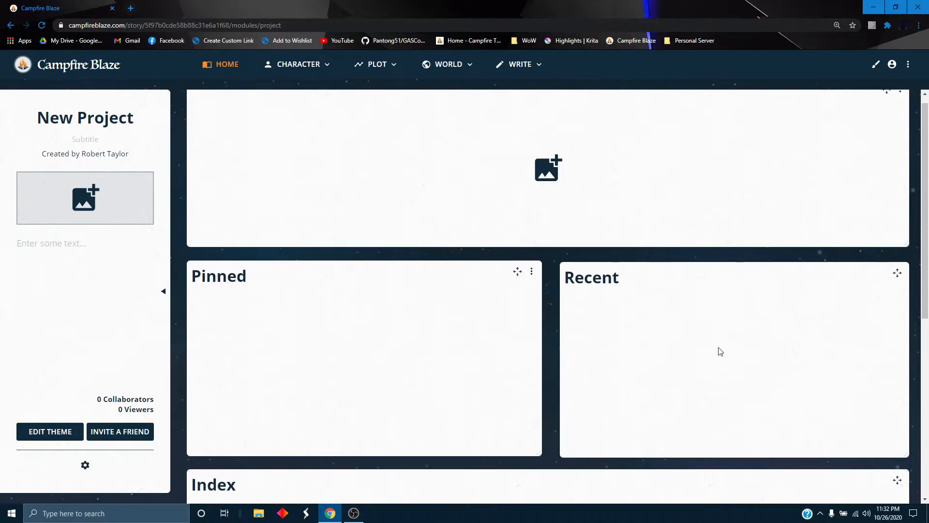
Examine the home page's Index panel and try to open the Magic folder listed under World
{"action": "scroll", "coordinate": [705, 347], "scroll_direction": "down", "scroll_amount": 5}
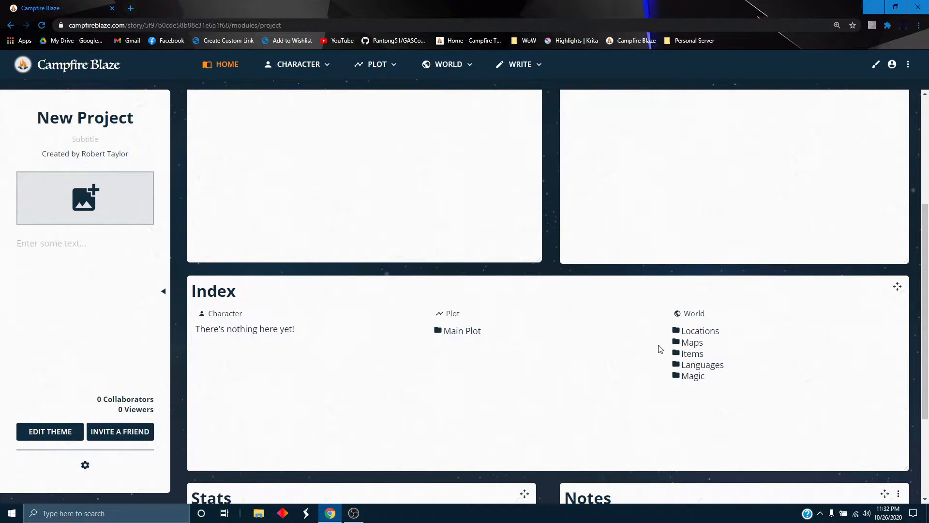
{"action": "scroll", "coordinate": [238, 324], "scroll_direction": "down", "scroll_amount": 3}
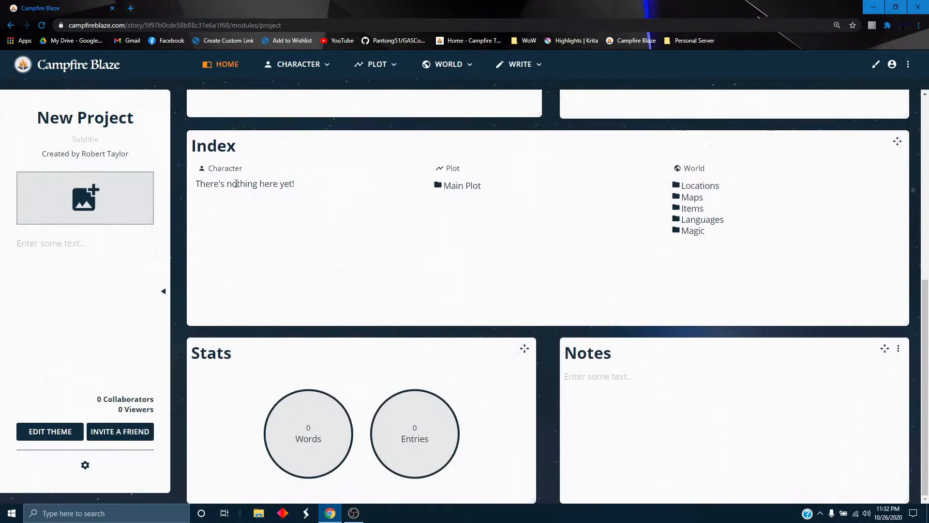
{"action": "scroll", "coordinate": [260, 183], "scroll_direction": "up", "scroll_amount": 2}
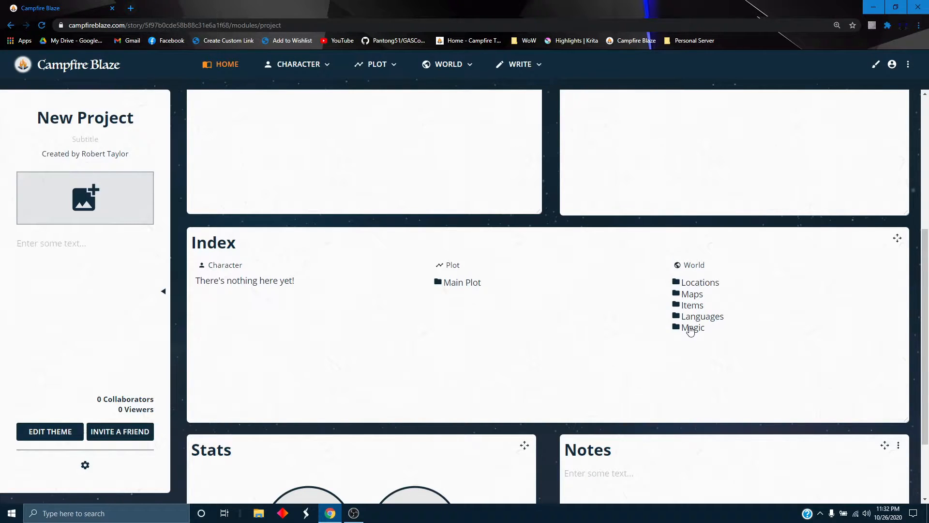
{"action": "double_click", "coordinate": [691, 329]}
{"action": "double_click", "coordinate": [678, 328]}
{"action": "left_click", "coordinate": [693, 329]}
{"action": "scroll", "coordinate": [842, 264], "scroll_direction": "down", "scroll_amount": 2}
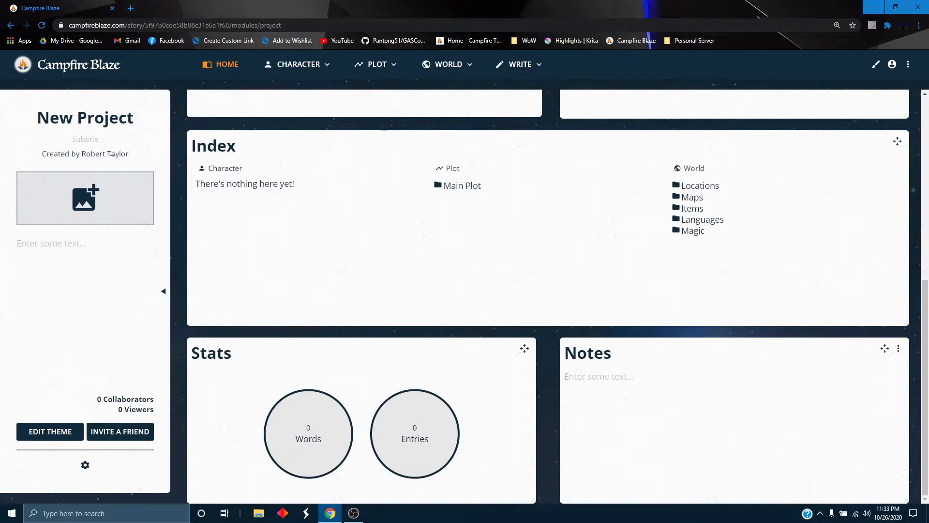
Rename the project as "Youtube Tutorial"
{"action": "left_click", "coordinate": [97, 116]}
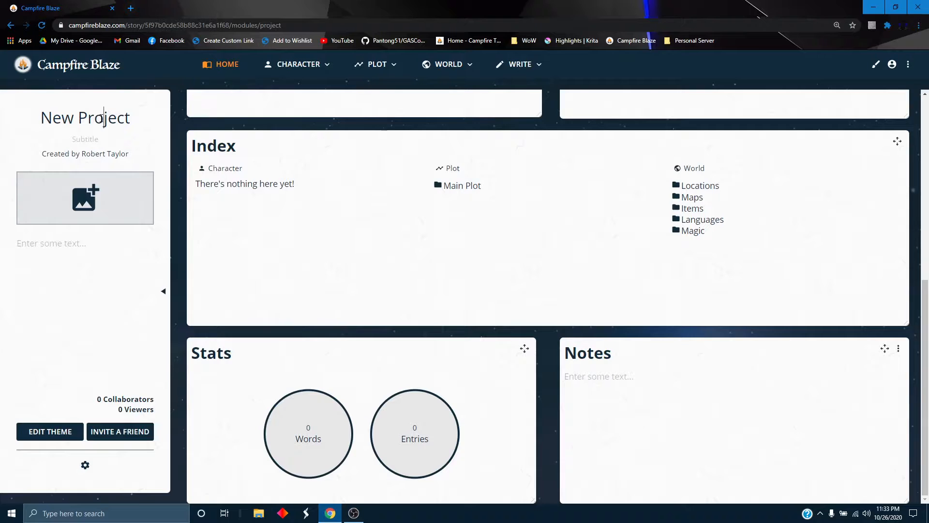
{"action": "double_click", "coordinate": [103, 118]}
{"action": "key", "text": "ctrl+a"}
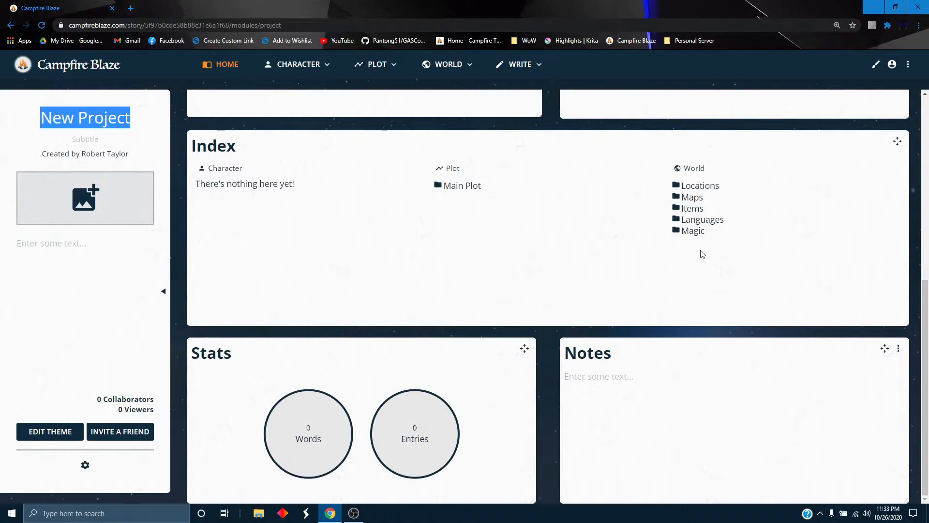
{"action": "type", "text": "Youtub"}
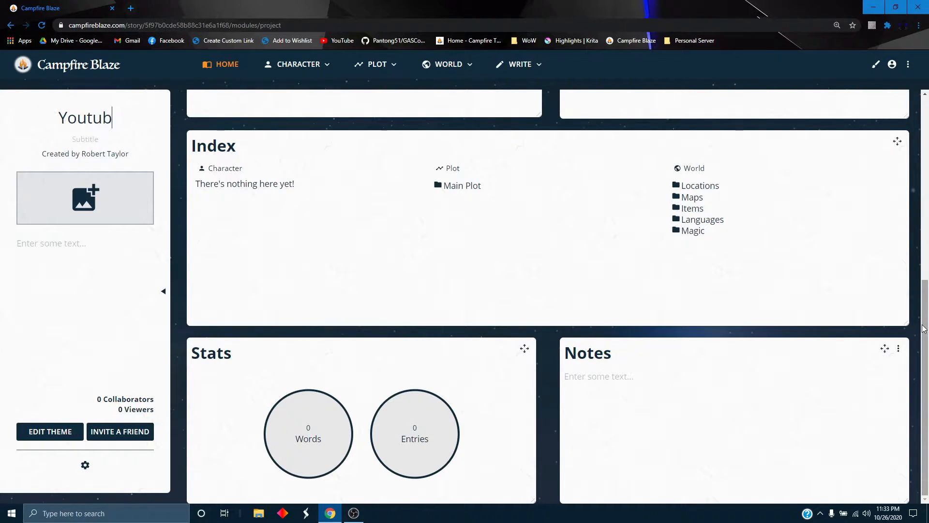
{"action": "type", "text": "e Tutorial"}
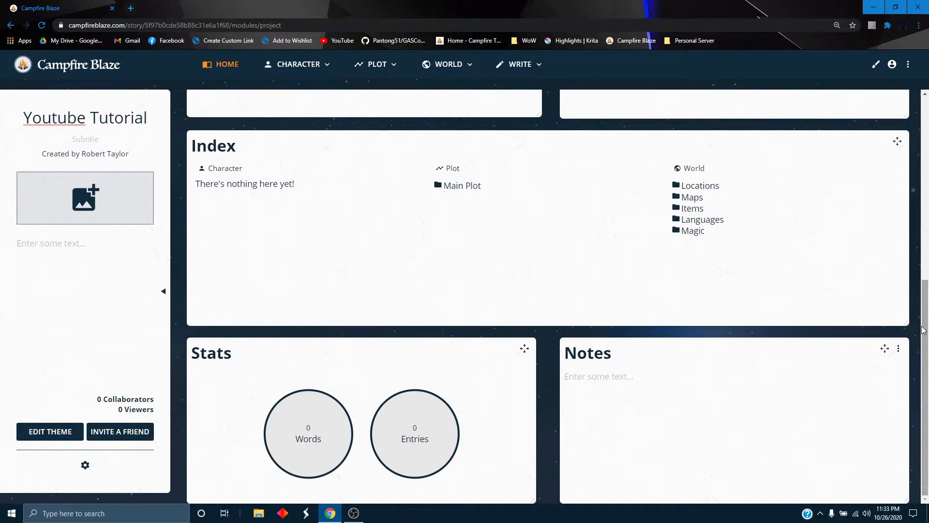
{"action": "left_click", "coordinate": [78, 266]}
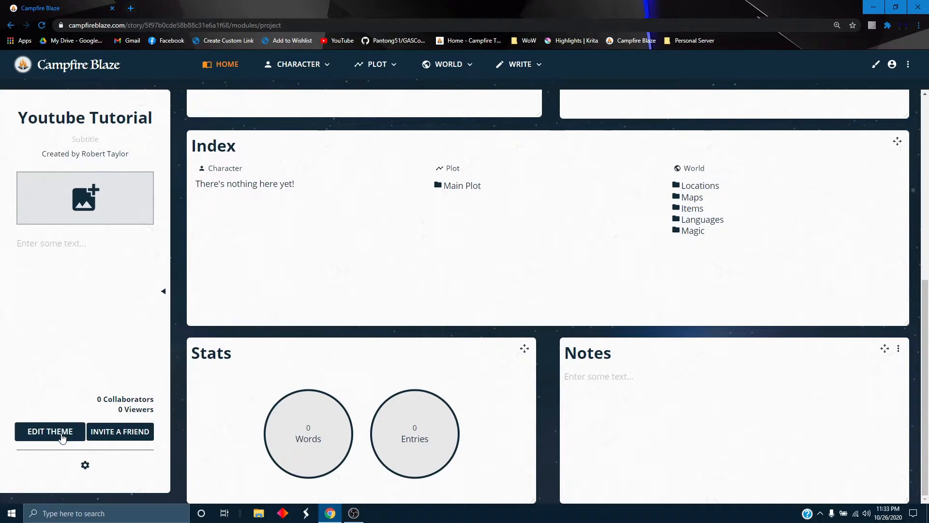
Open the project's theme for editing and look through its Colors and Theme Images settings
{"action": "left_click", "coordinate": [49, 431]}
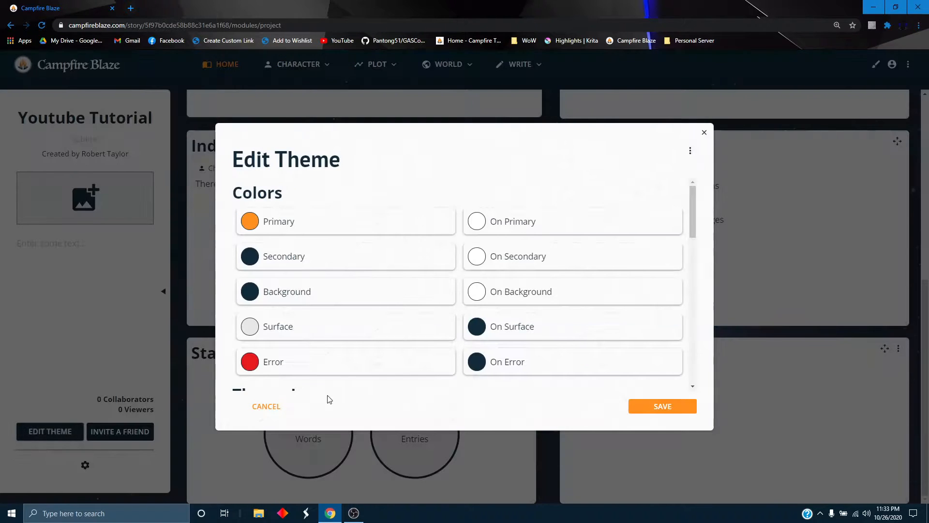
{"action": "scroll", "coordinate": [324, 252], "scroll_direction": "down", "scroll_amount": 2}
{"action": "scroll", "coordinate": [324, 252], "scroll_direction": "up", "scroll_amount": 2}
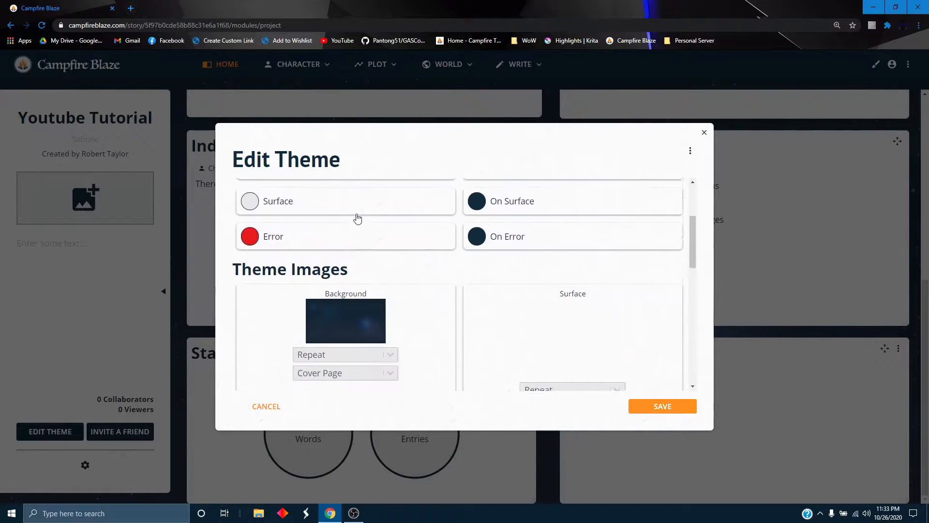
{"action": "scroll", "coordinate": [360, 276], "scroll_direction": "down", "scroll_amount": 1}
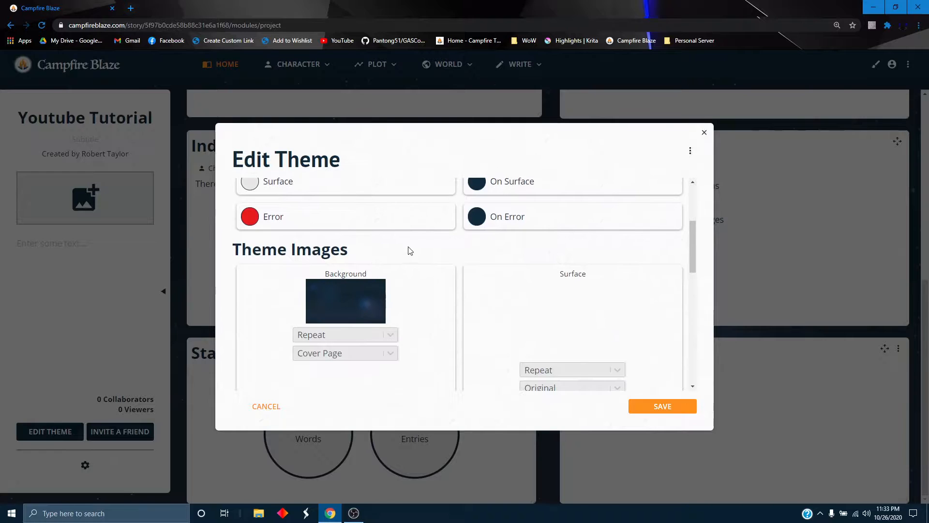
{"action": "scroll", "coordinate": [274, 247], "scroll_direction": "down", "scroll_amount": 1}
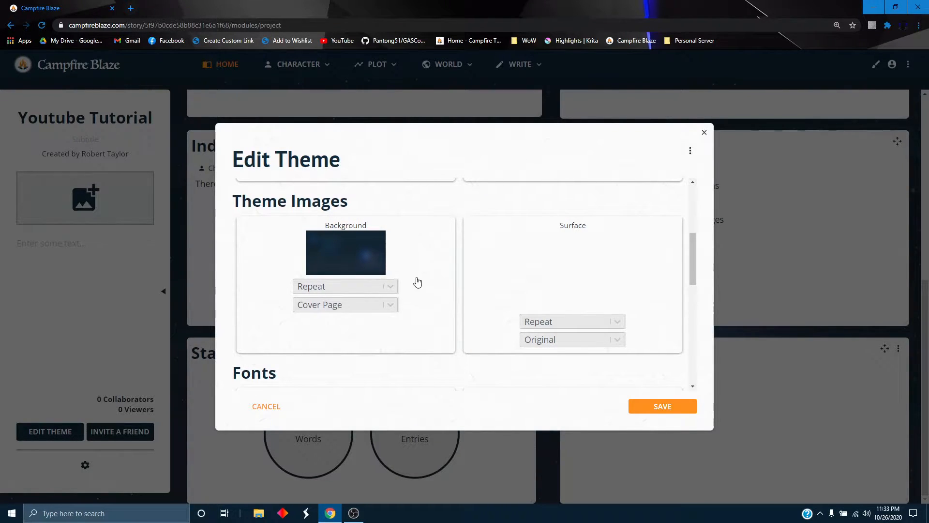
Check the Background theme image's repeat and sizing options without changing them, and bring up the image picker for it
{"action": "left_click", "coordinate": [393, 286]}
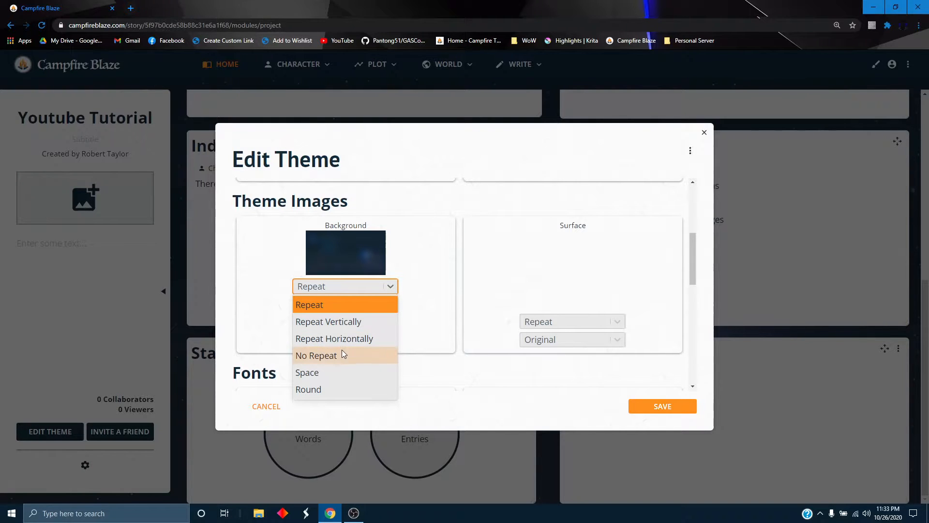
{"action": "left_click", "coordinate": [270, 326]}
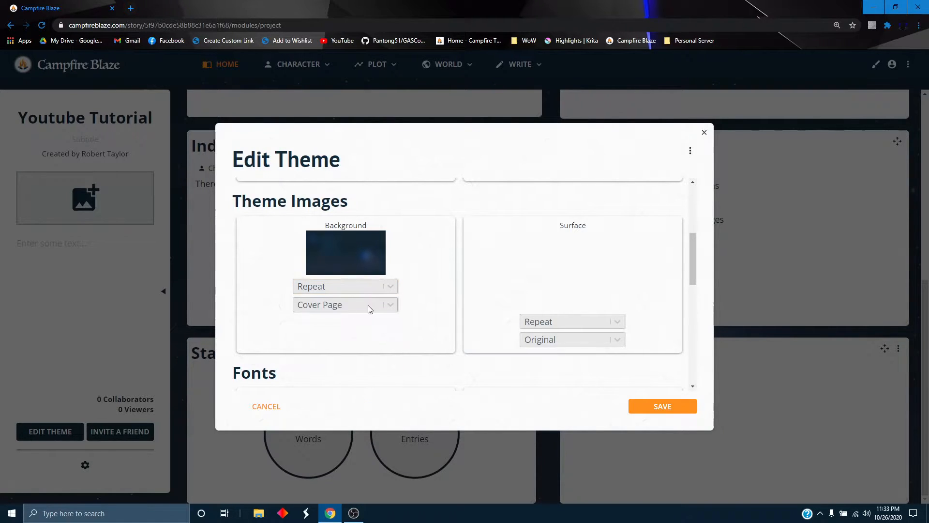
{"action": "left_click", "coordinate": [389, 305]}
{"action": "left_click", "coordinate": [390, 305]}
{"action": "left_click", "coordinate": [334, 251]}
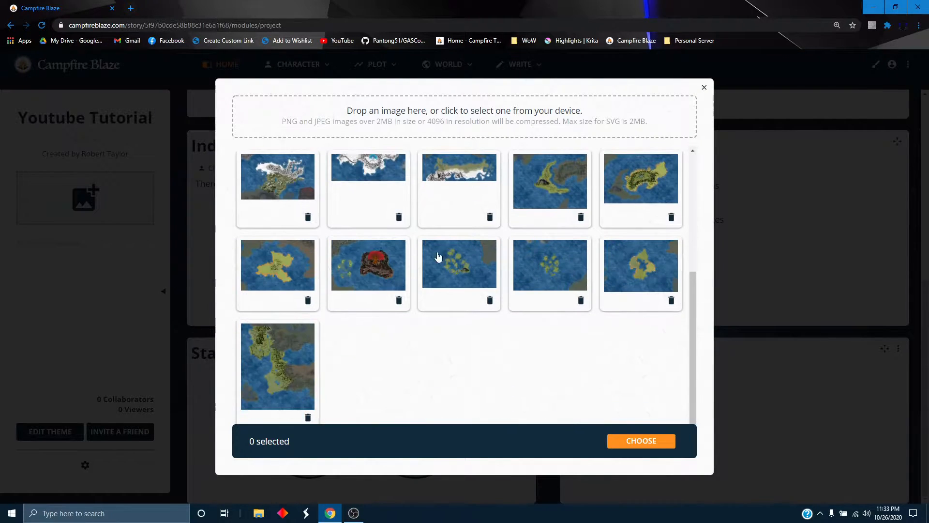
Dismiss the image picker without choosing an image, look through the theme's Fonts and Font Sizes settings, and save the theme
{"action": "scroll", "coordinate": [438, 254], "scroll_direction": "up", "scroll_amount": 4}
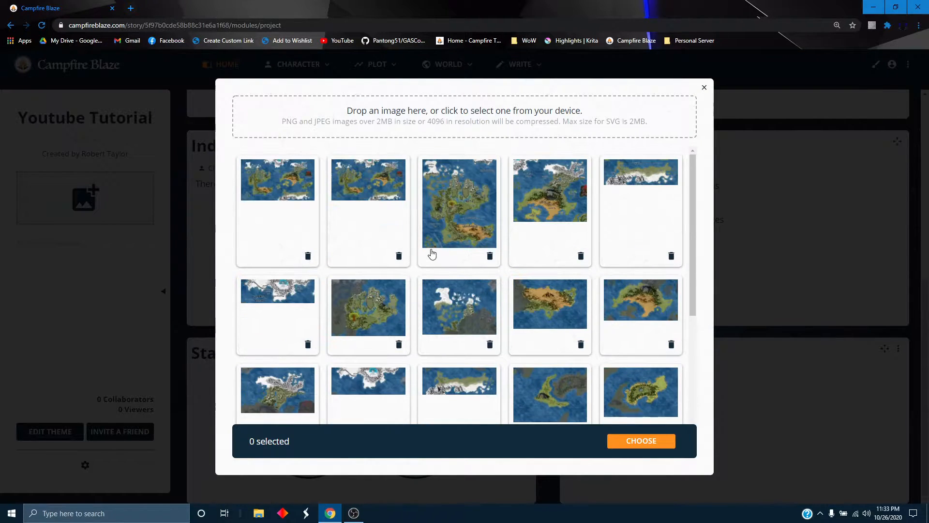
{"action": "left_click", "coordinate": [704, 89]}
{"action": "scroll", "coordinate": [585, 273], "scroll_direction": "down", "scroll_amount": 4}
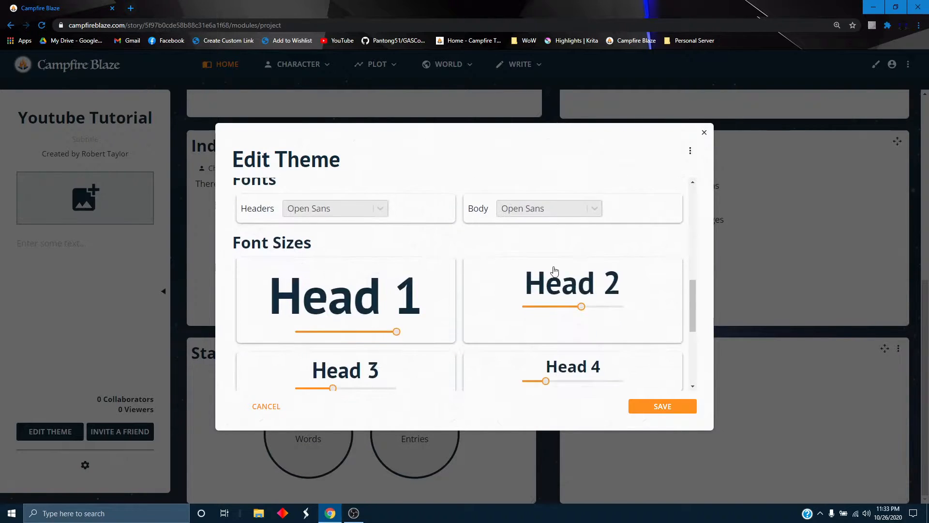
{"action": "scroll", "coordinate": [532, 269], "scroll_direction": "up", "scroll_amount": 2}
{"action": "scroll", "coordinate": [408, 293], "scroll_direction": "down", "scroll_amount": 3}
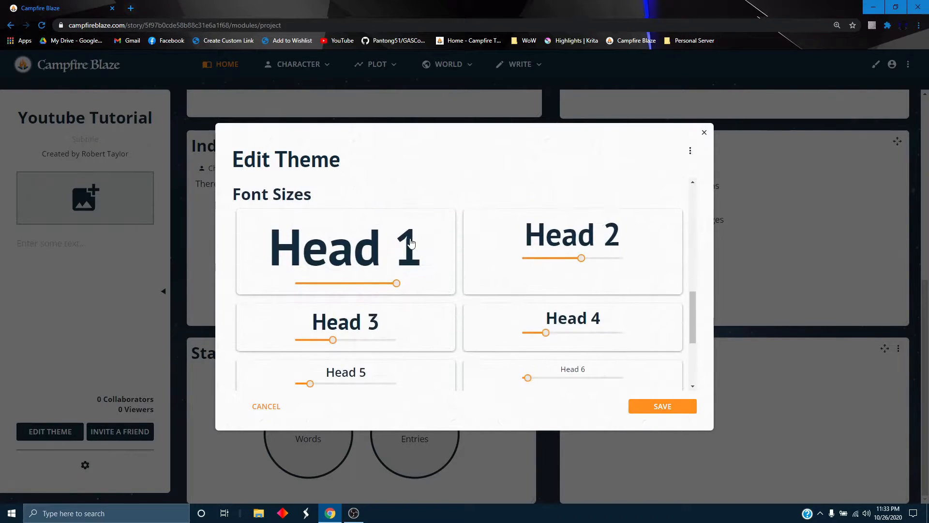
{"action": "scroll", "coordinate": [404, 245], "scroll_direction": "up", "scroll_amount": 2}
{"action": "left_click", "coordinate": [381, 257]}
{"action": "left_click", "coordinate": [381, 257]}
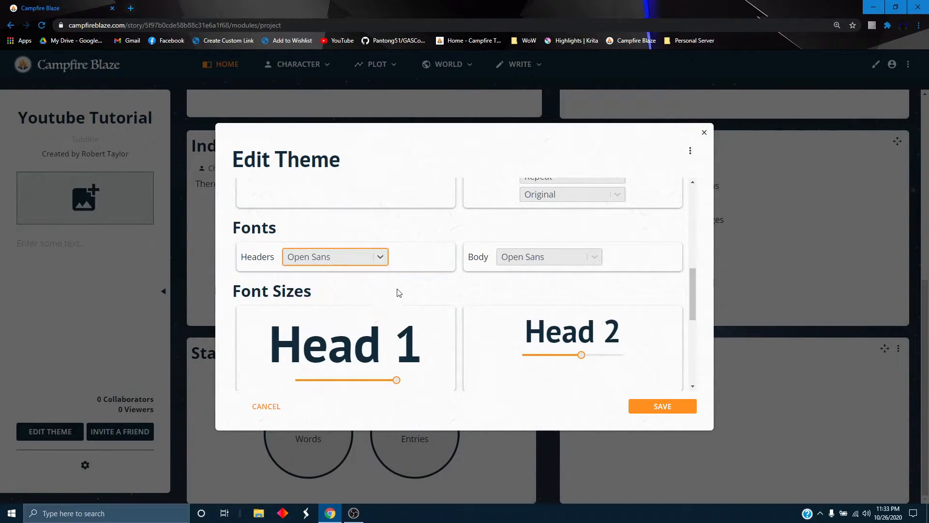
{"action": "scroll", "coordinate": [339, 242], "scroll_direction": "down", "scroll_amount": 5}
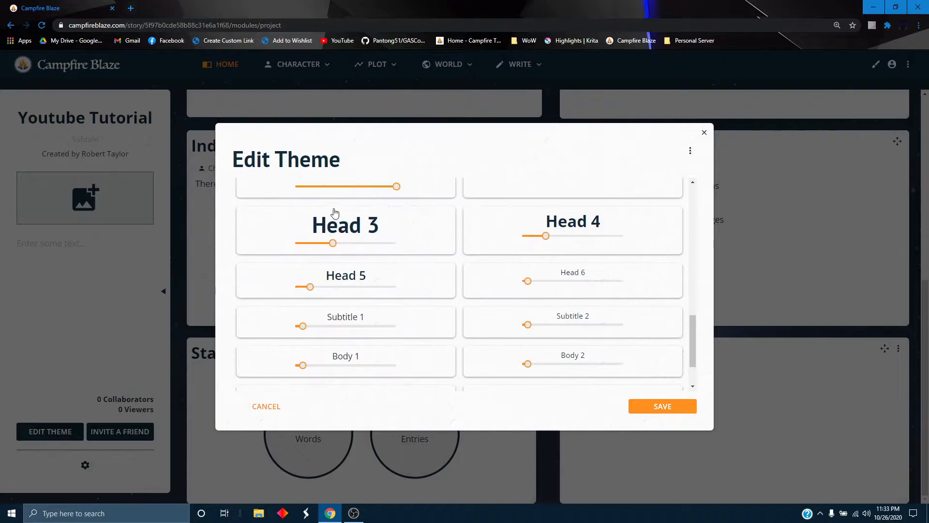
{"action": "left_click", "coordinate": [652, 409]}
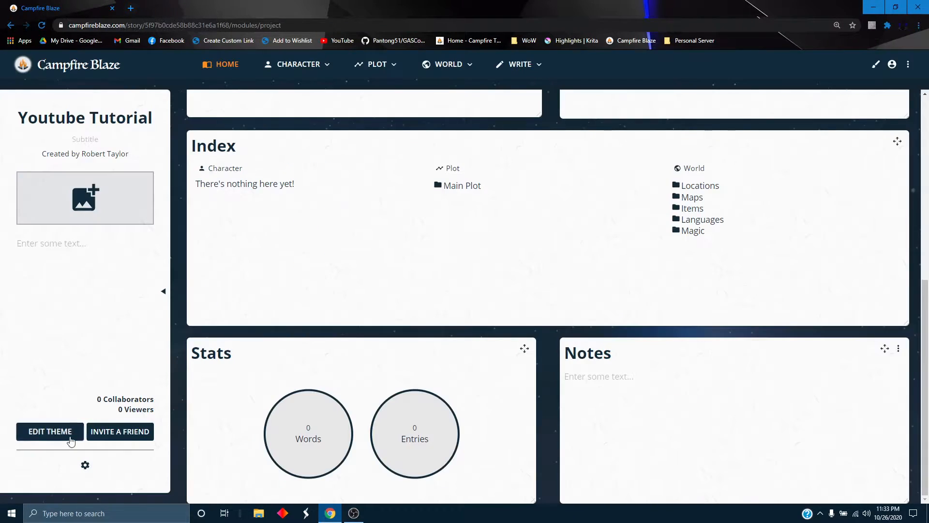
View the project's collaborator sharing dialog and close it without inviting anyone
{"action": "left_click", "coordinate": [126, 434]}
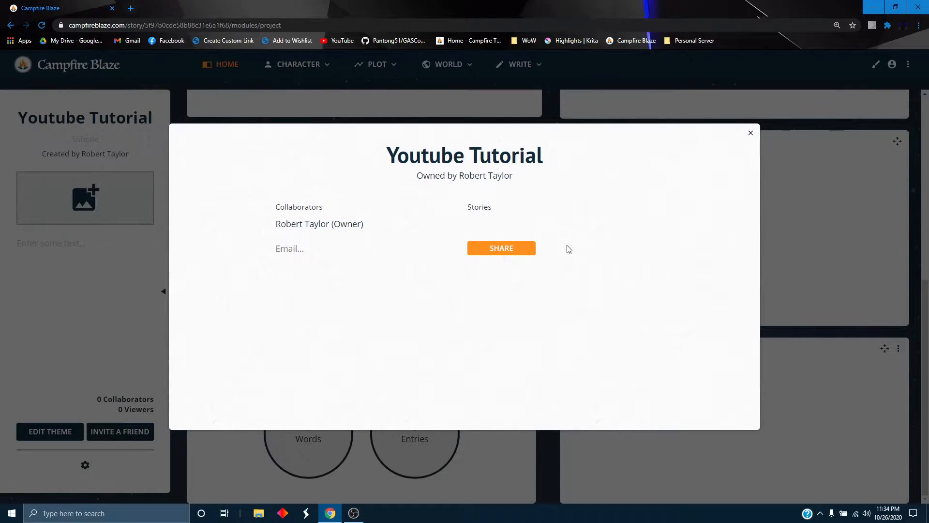
{"action": "left_click", "coordinate": [751, 133]}
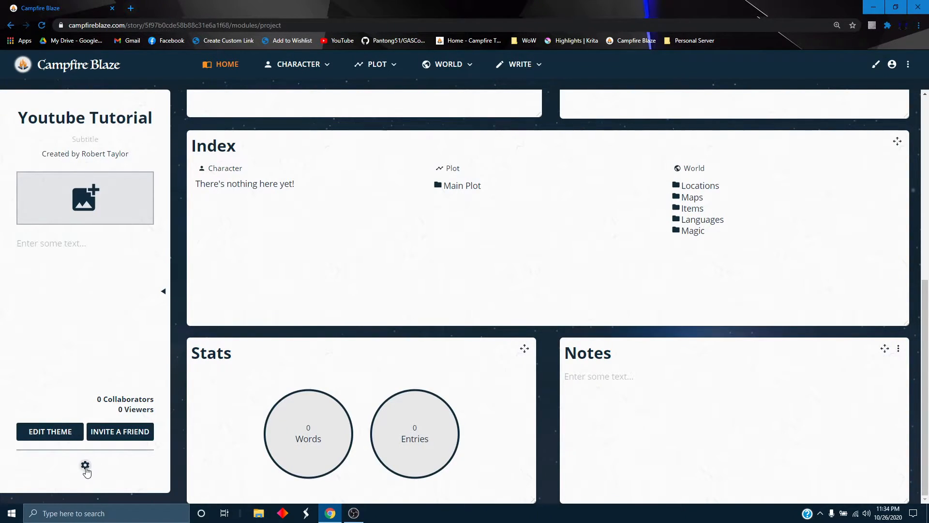
Switch the project page to fullscreen view and back to the normal view
{"action": "left_click", "coordinate": [85, 467]}
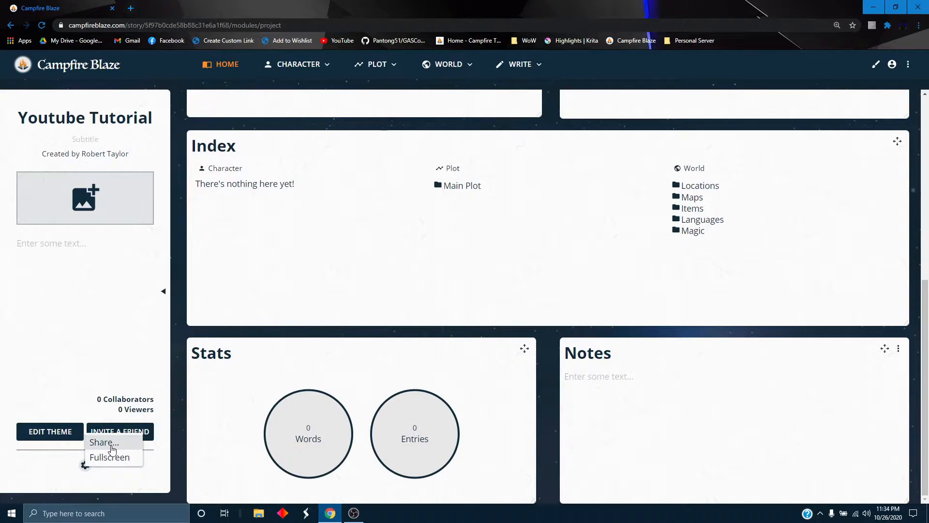
{"action": "left_click", "coordinate": [112, 457]}
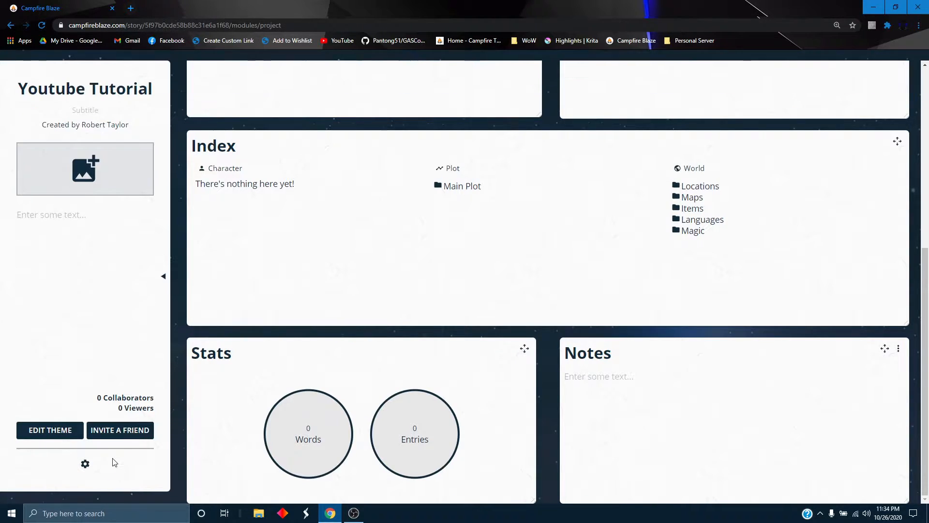
{"action": "left_click", "coordinate": [86, 463]}
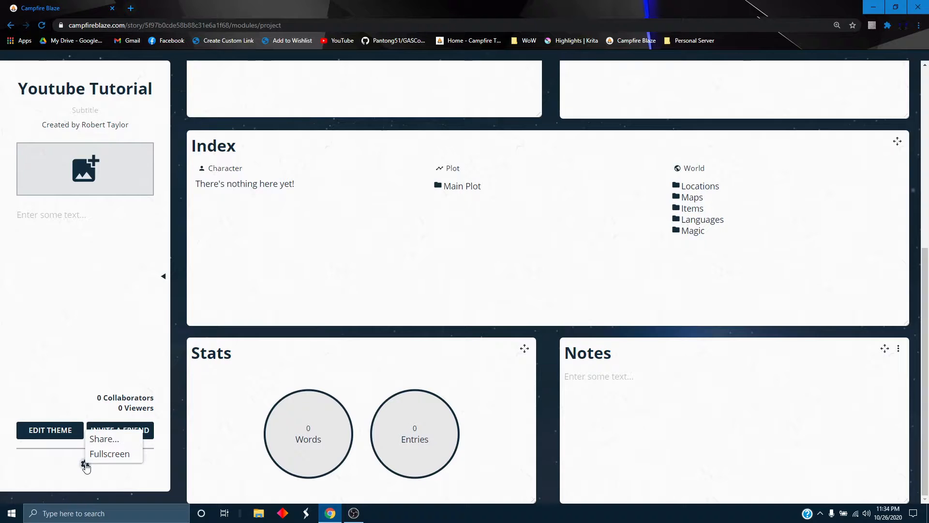
{"action": "left_click", "coordinate": [108, 457]}
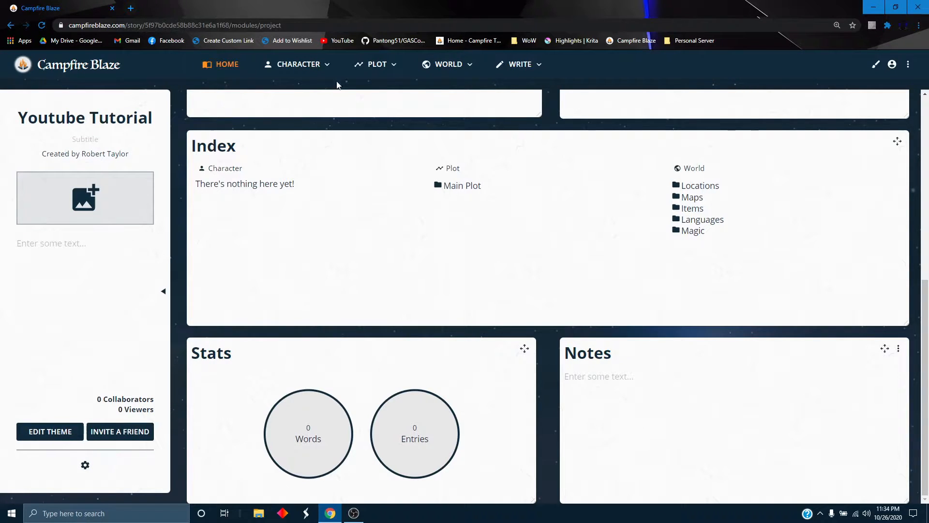
Look over the home page's panels in fullscreen view, then exit fullscreen
{"action": "left_click", "coordinate": [87, 464]}
{"action": "left_click", "coordinate": [113, 456]}
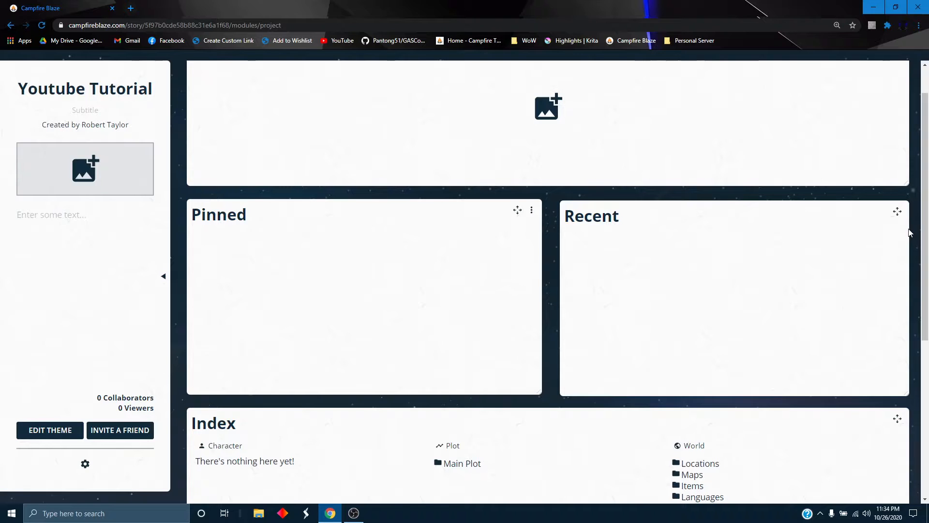
{"action": "left_click", "coordinate": [918, 25]}
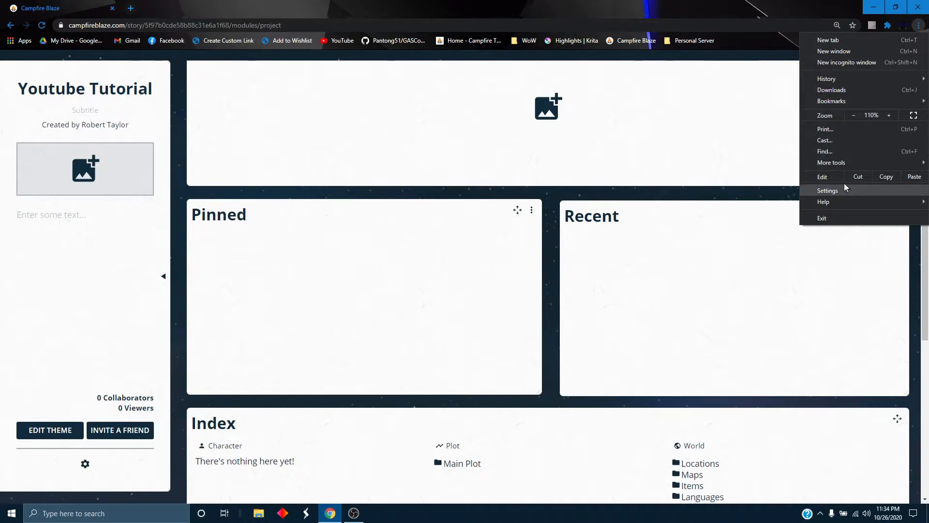
{"action": "left_click", "coordinate": [806, 4]}
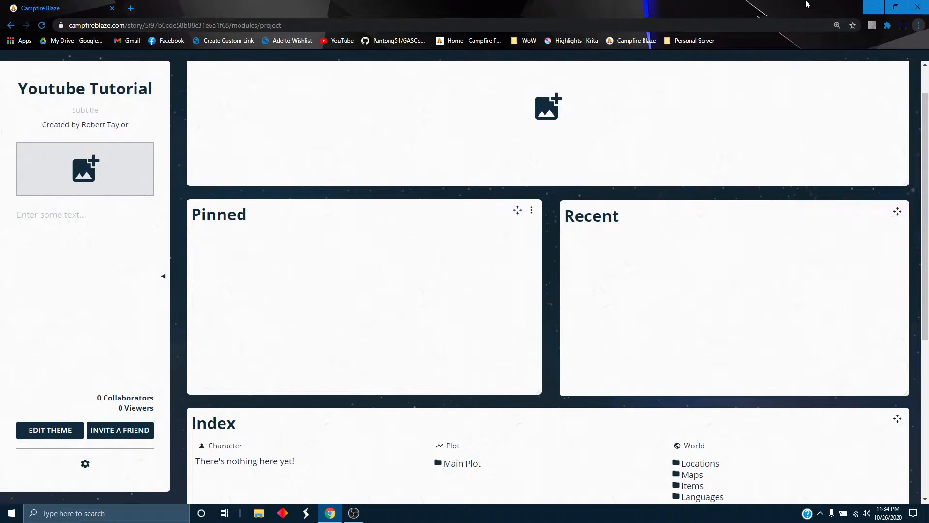
{"action": "scroll", "coordinate": [713, 315], "scroll_direction": "down", "scroll_amount": 2}
{"action": "scroll", "coordinate": [315, 369], "scroll_direction": "down", "scroll_amount": 2}
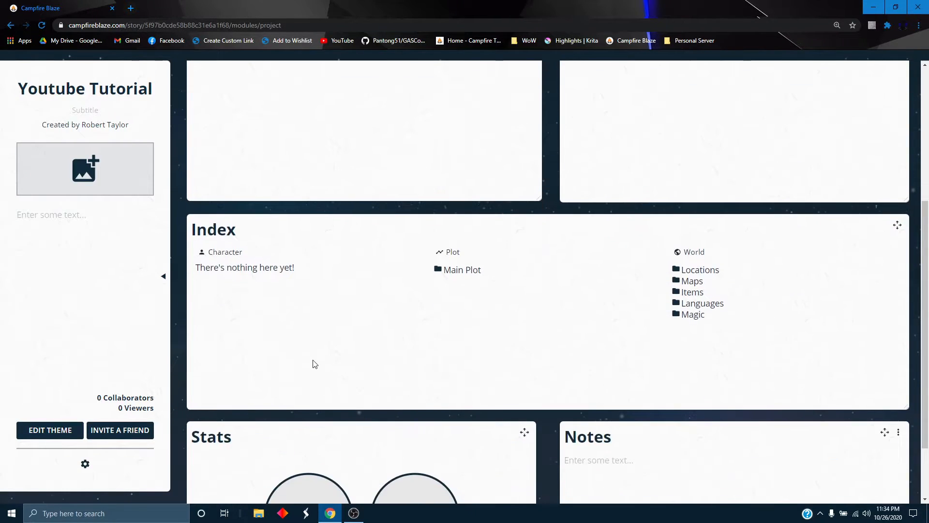
{"action": "scroll", "coordinate": [315, 323], "scroll_direction": "up", "scroll_amount": 5}
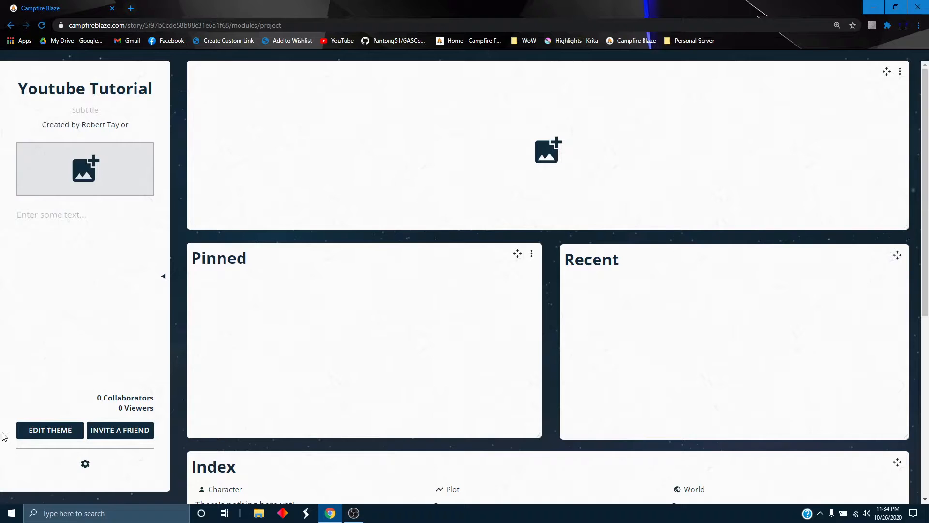
{"action": "left_click", "coordinate": [85, 463]}
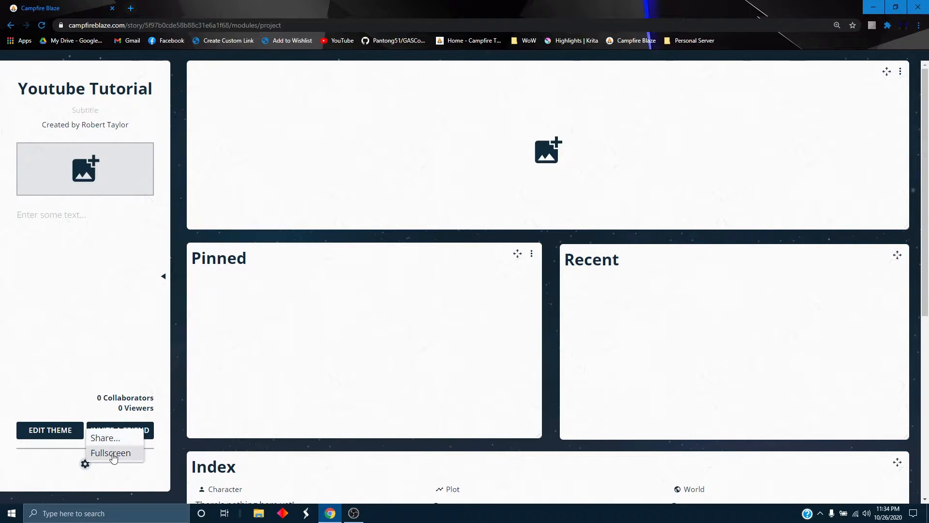
{"action": "left_click", "coordinate": [123, 451]}
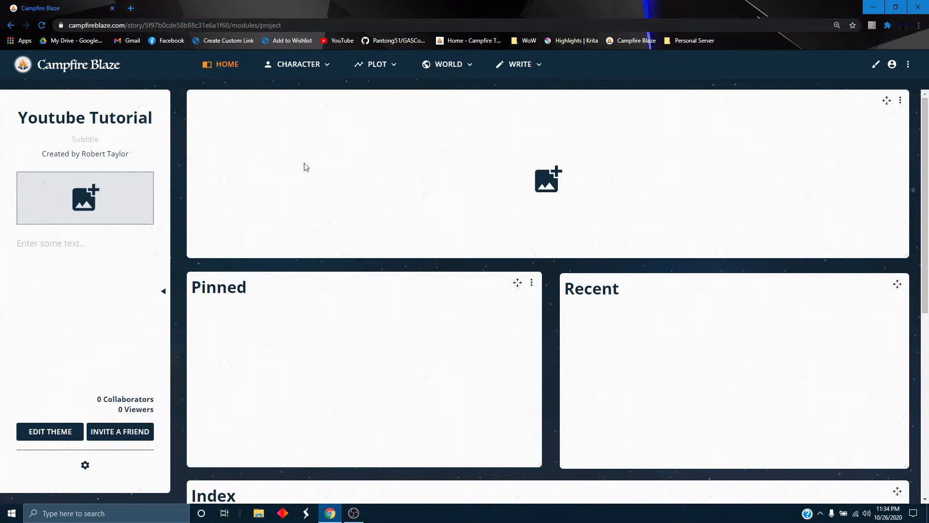
Add a new character in the Characters module and open its page
{"action": "left_click", "coordinate": [307, 69]}
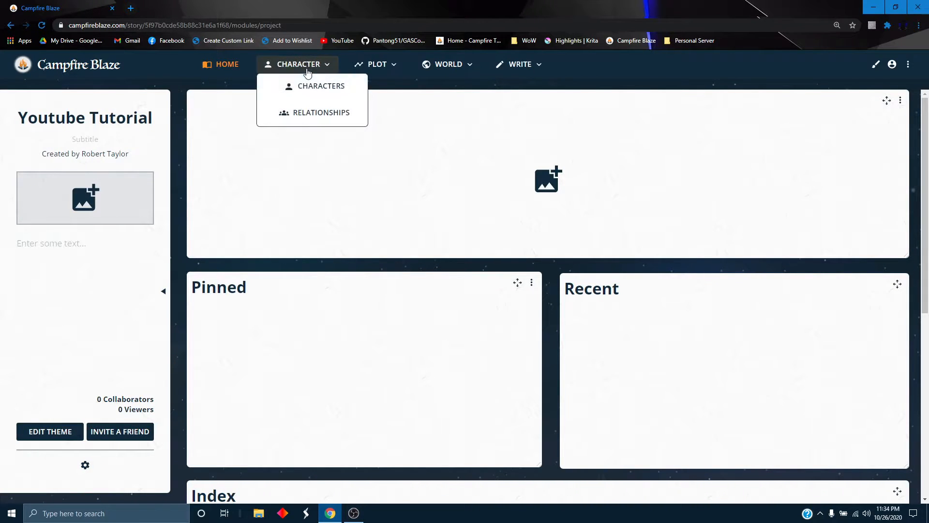
{"action": "left_click", "coordinate": [332, 95]}
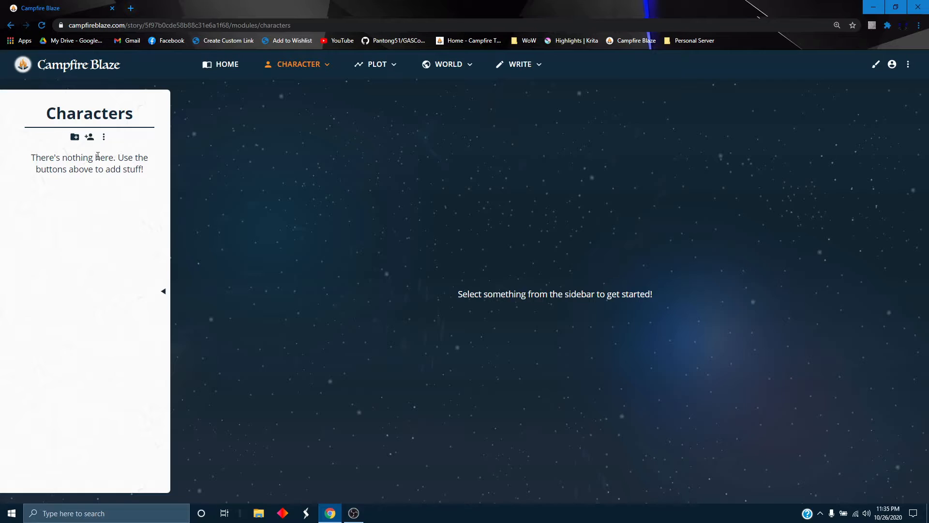
{"action": "left_click", "coordinate": [89, 137]}
{"action": "left_click", "coordinate": [36, 161]}
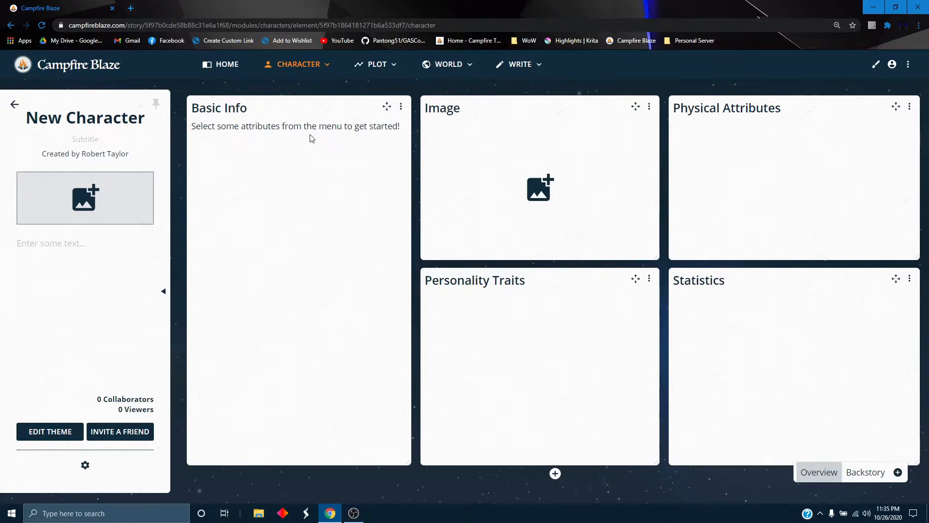
Add the Race attribute to the character's Basic Info panel and check its selectable options
{"action": "left_click", "coordinate": [402, 106]}
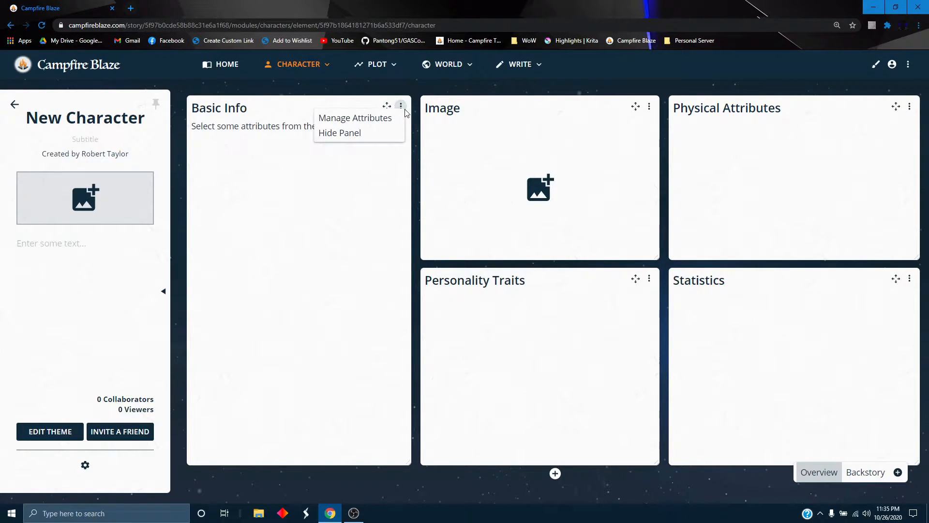
{"action": "left_click", "coordinate": [380, 120]}
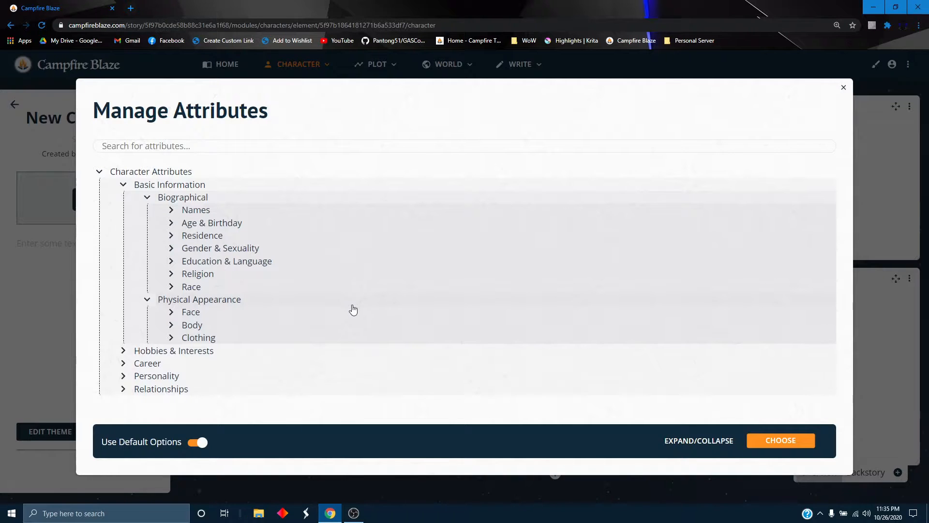
{"action": "left_click", "coordinate": [171, 210]}
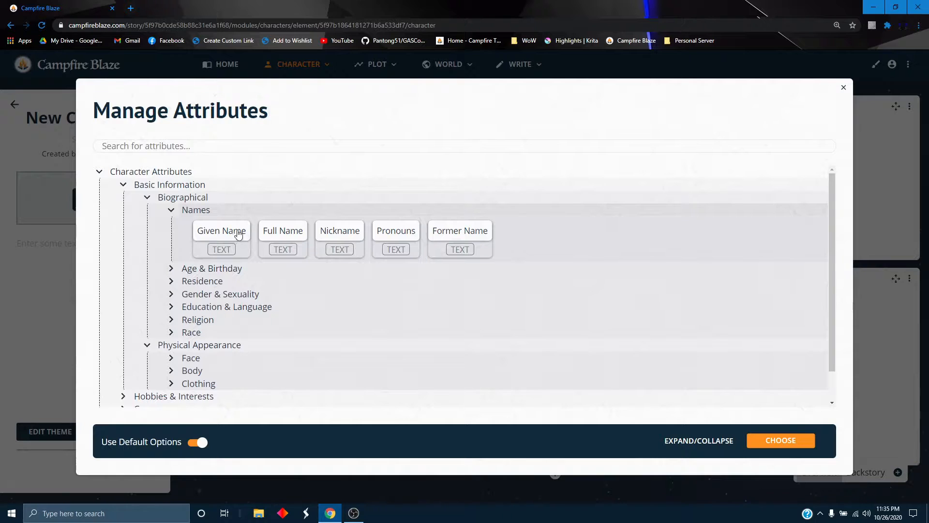
{"action": "left_click", "coordinate": [170, 333]}
{"action": "scroll", "coordinate": [213, 329], "scroll_direction": "down", "scroll_amount": 1}
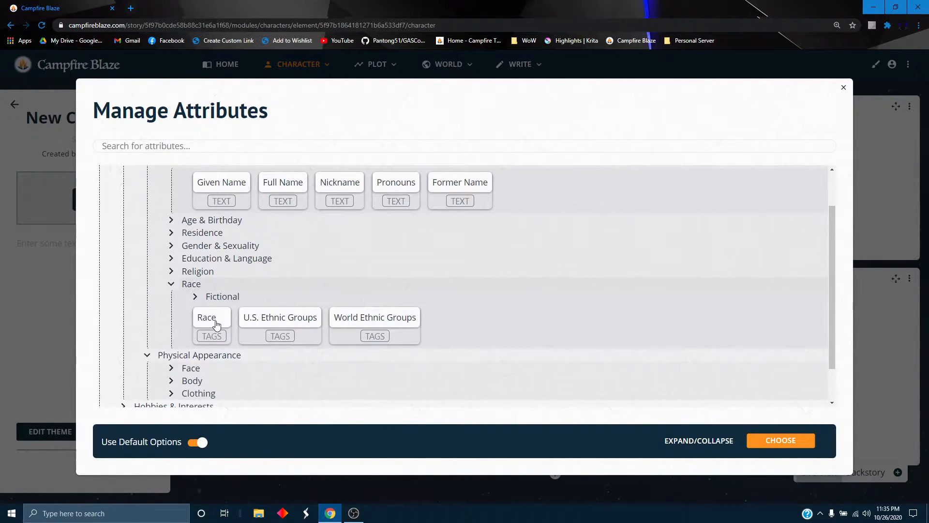
{"action": "left_click", "coordinate": [213, 319]}
{"action": "left_click", "coordinate": [781, 440]}
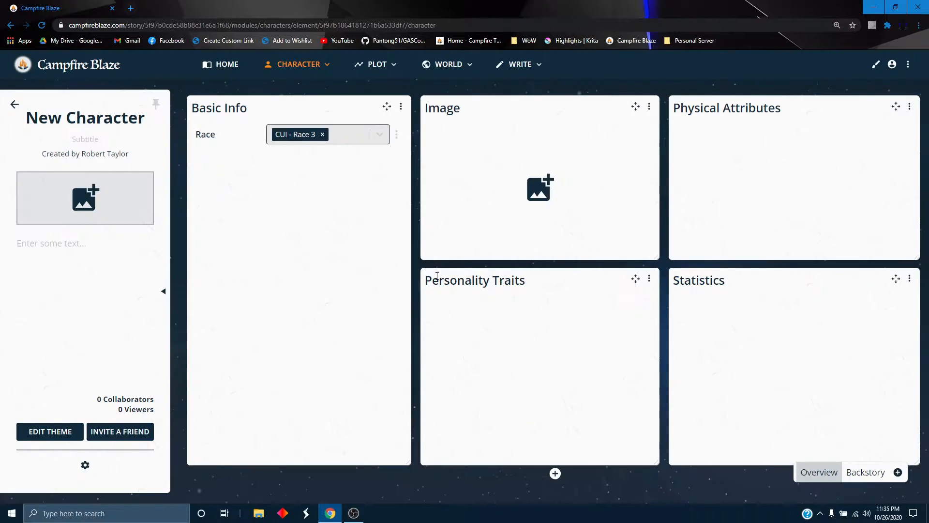
{"action": "left_click", "coordinate": [379, 134]}
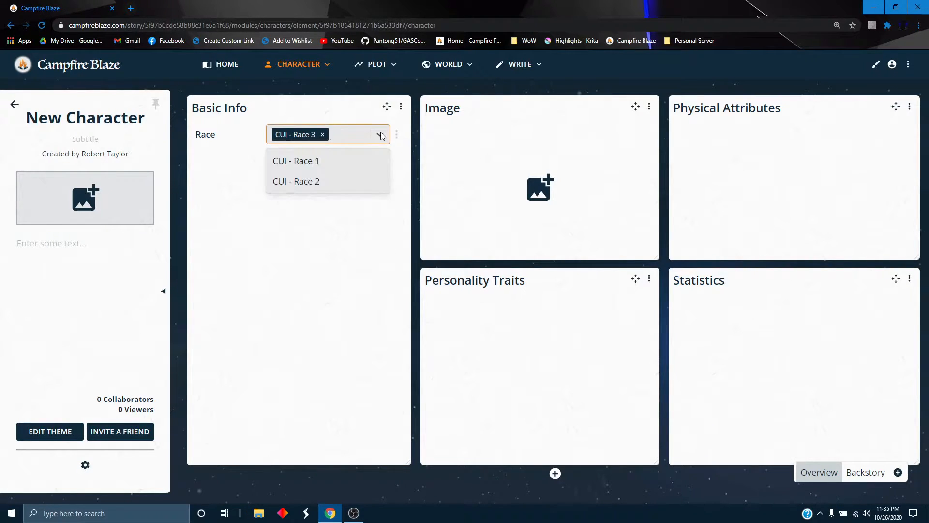
{"action": "left_click", "coordinate": [381, 135]}
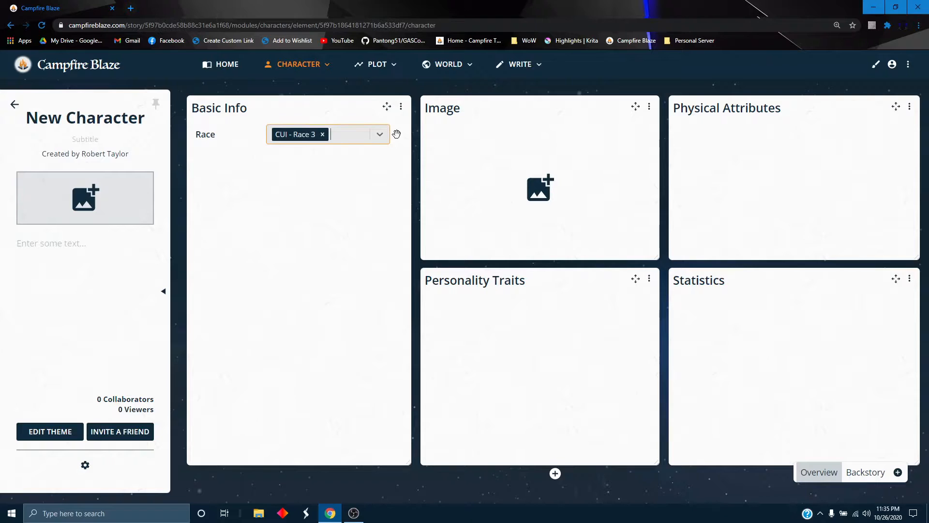
Manage the Basic Info attributes again and select Given Name, Birthday and Place of Residence
{"action": "left_click", "coordinate": [401, 106]}
{"action": "left_click", "coordinate": [369, 114]}
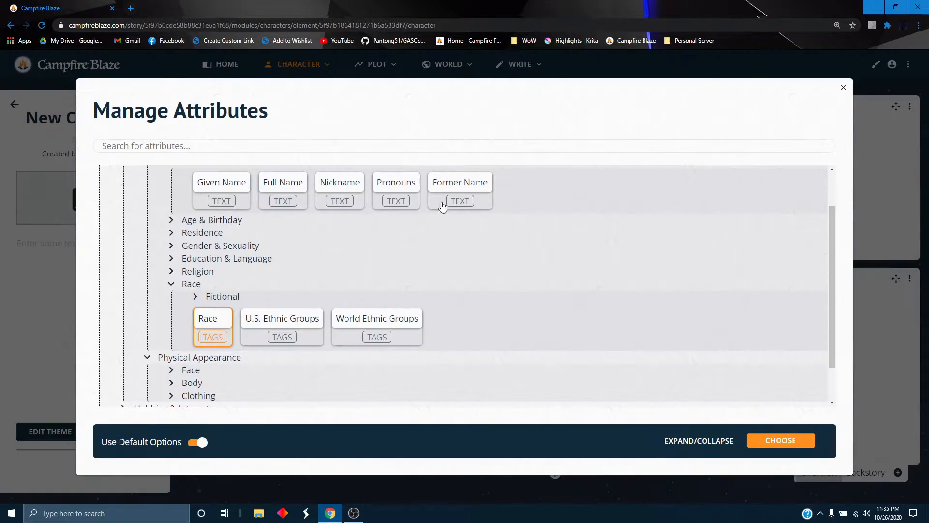
{"action": "left_click", "coordinate": [224, 186]}
{"action": "left_click", "coordinate": [173, 222]}
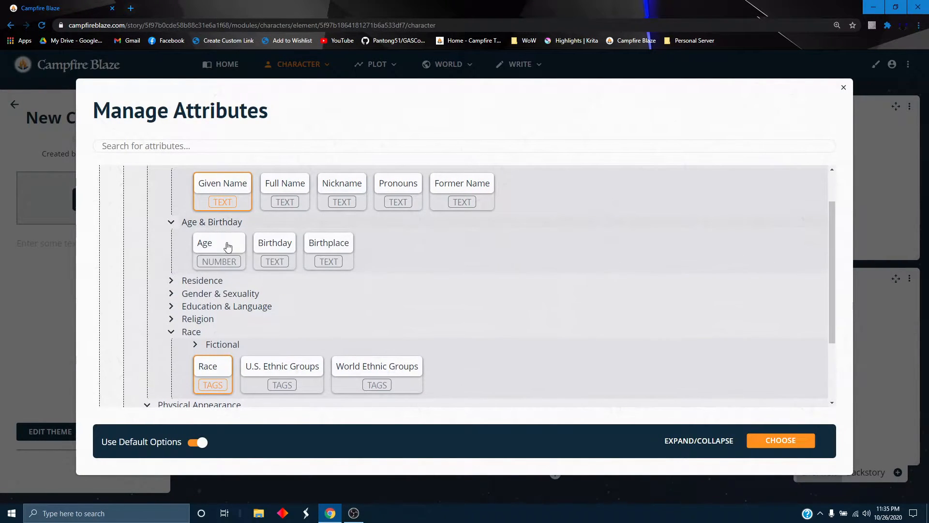
{"action": "left_click", "coordinate": [280, 244]}
{"action": "left_click", "coordinate": [173, 283]}
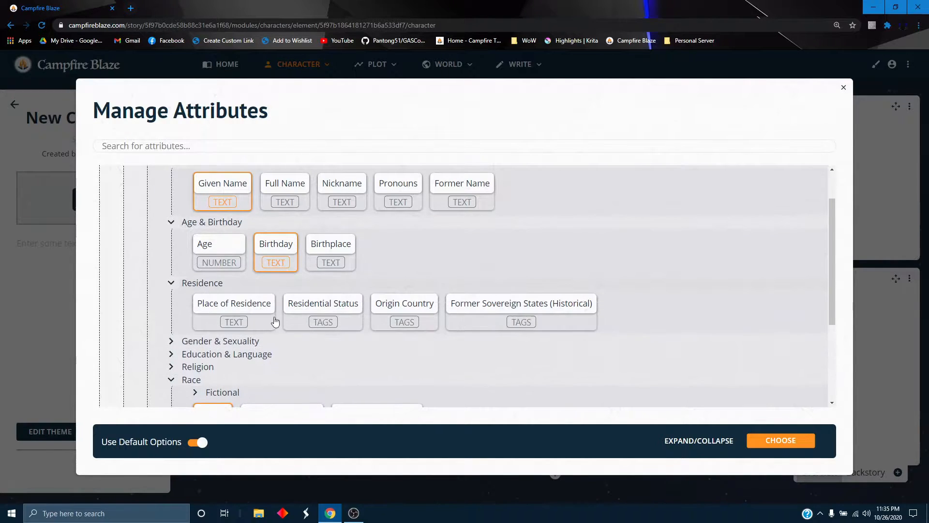
{"action": "left_click", "coordinate": [257, 308]}
Select the World Languages and Language Fluency attributes under Education & Language
{"action": "left_click", "coordinate": [174, 358]}
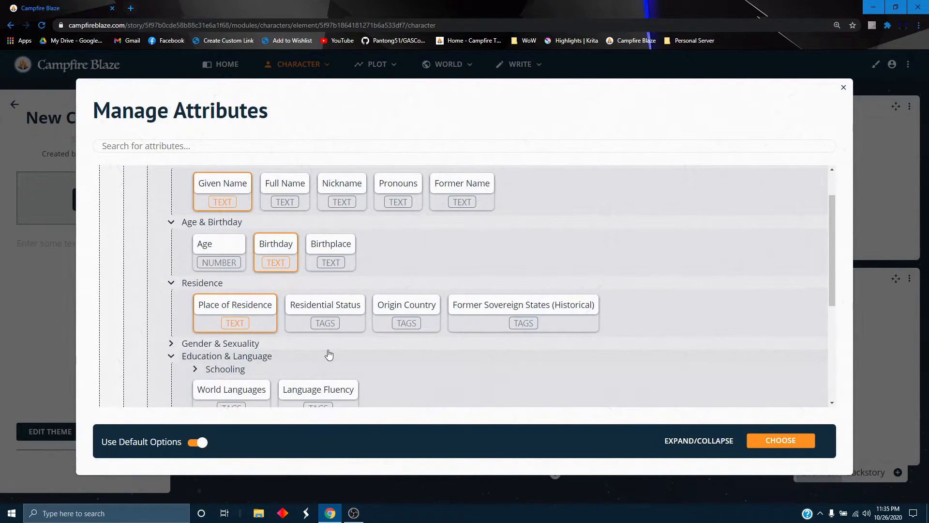
{"action": "scroll", "coordinate": [255, 303], "scroll_direction": "down", "scroll_amount": 3}
{"action": "left_click", "coordinate": [249, 249]}
{"action": "left_click", "coordinate": [287, 247]}
Select the Height (feet), Weight (lbs) and Physical Build attributes under Physical Appearance > Body
{"action": "scroll", "coordinate": [176, 349], "scroll_direction": "down", "scroll_amount": 2}
{"action": "left_click", "coordinate": [172, 336]}
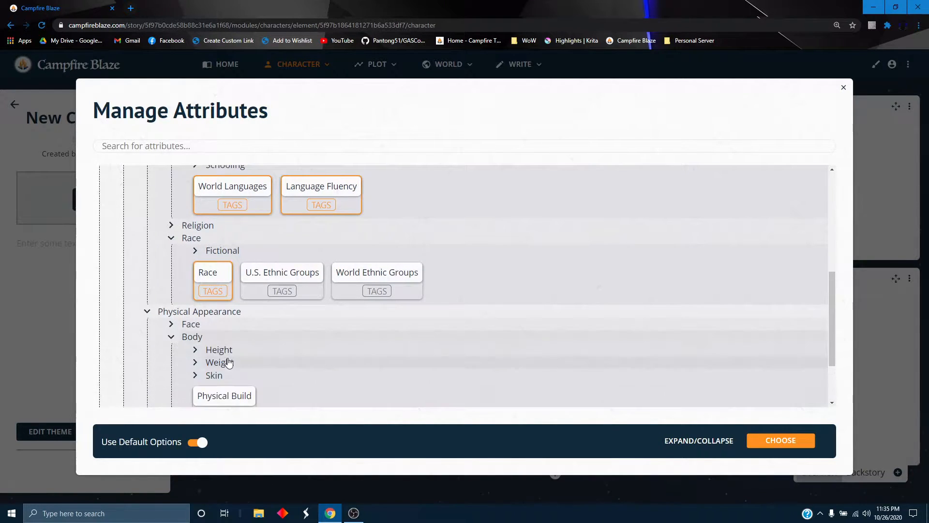
{"action": "scroll", "coordinate": [217, 265], "scroll_direction": "down", "scroll_amount": 2}
{"action": "left_click", "coordinate": [217, 264]}
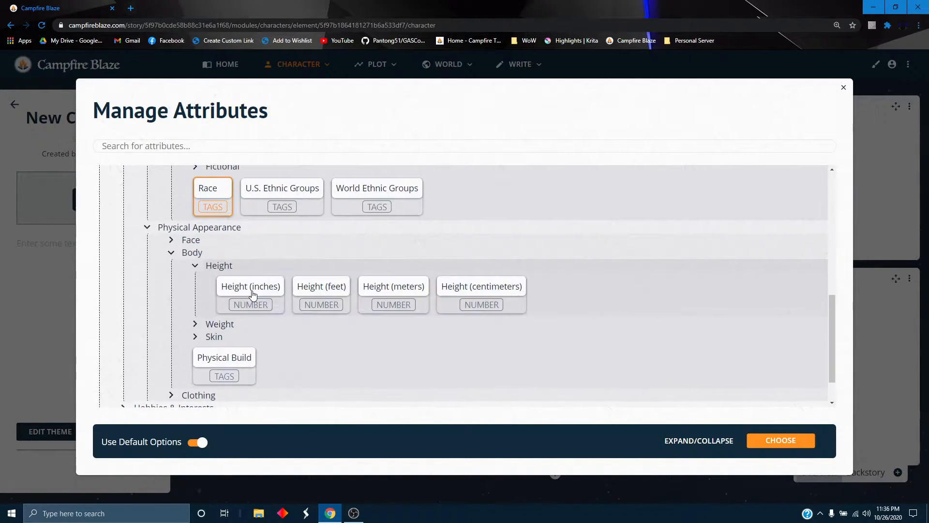
{"action": "left_click", "coordinate": [296, 290]}
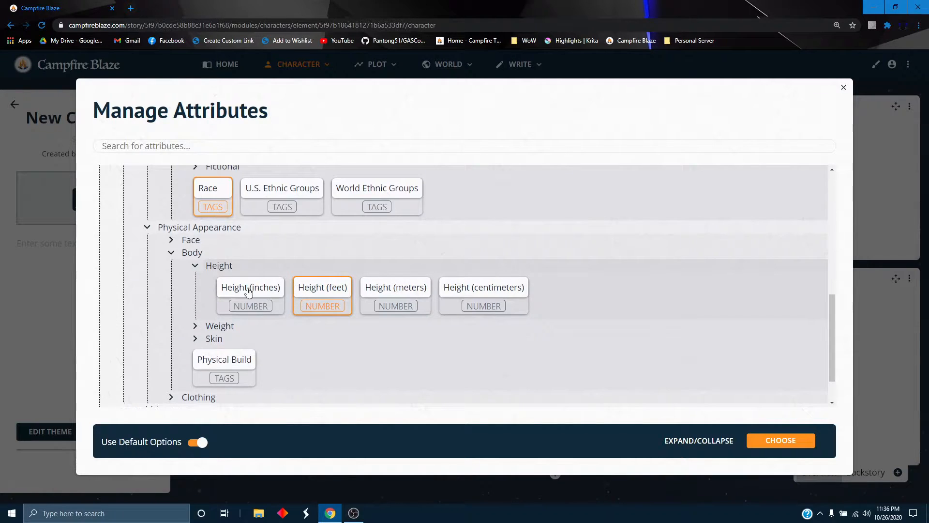
{"action": "left_click", "coordinate": [198, 325]}
{"action": "left_click", "coordinate": [263, 351]}
{"action": "scroll", "coordinate": [247, 333], "scroll_direction": "down", "scroll_amount": 2}
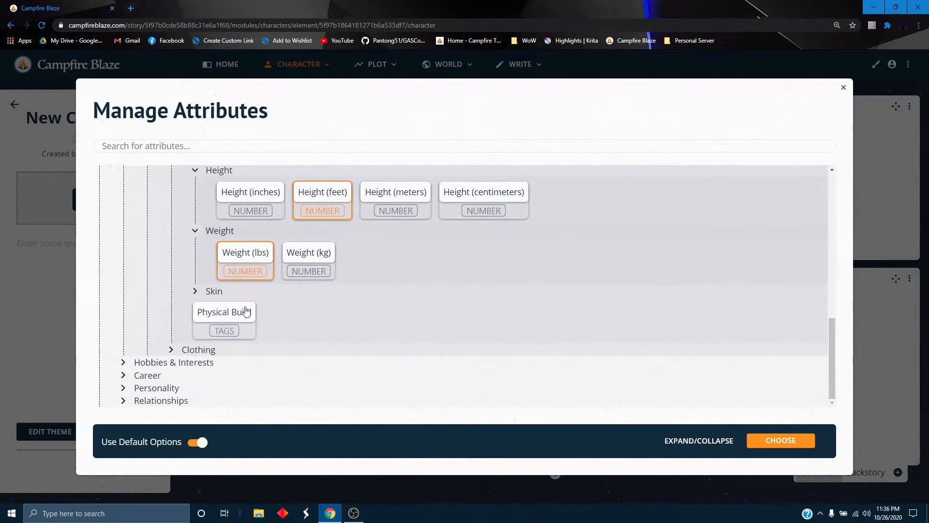
{"action": "left_click", "coordinate": [231, 319]}
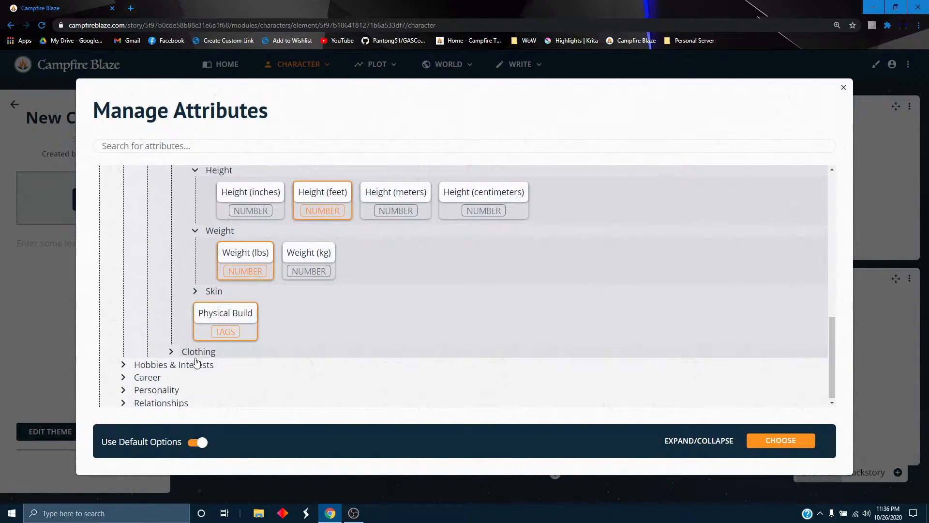
Select the Indoor Collecting Hobbies and Outdoor Hobbies attributes under Hobbies & Interests
{"action": "left_click", "coordinate": [124, 363]}
{"action": "scroll", "coordinate": [173, 329], "scroll_direction": "down", "scroll_amount": 1}
{"action": "left_click", "coordinate": [147, 353]}
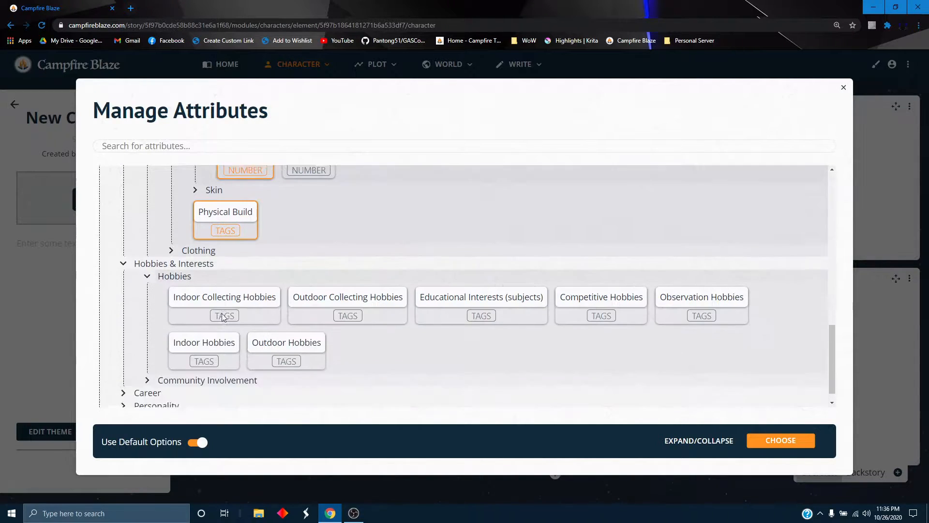
{"action": "scroll", "coordinate": [218, 283], "scroll_direction": "down", "scroll_amount": 1}
{"action": "left_click", "coordinate": [218, 283]}
{"action": "left_click", "coordinate": [277, 326]}
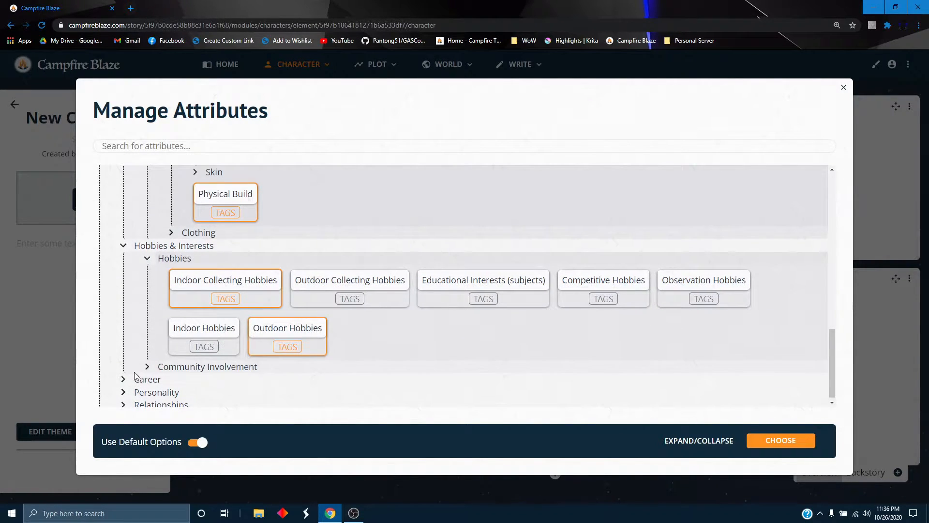
Select the Occupation and Yearly Income attributes under Career and apply the chosen attributes to the panel
{"action": "left_click", "coordinate": [124, 380]}
{"action": "scroll", "coordinate": [145, 368], "scroll_direction": "down", "scroll_amount": 2}
{"action": "left_click", "coordinate": [167, 352]}
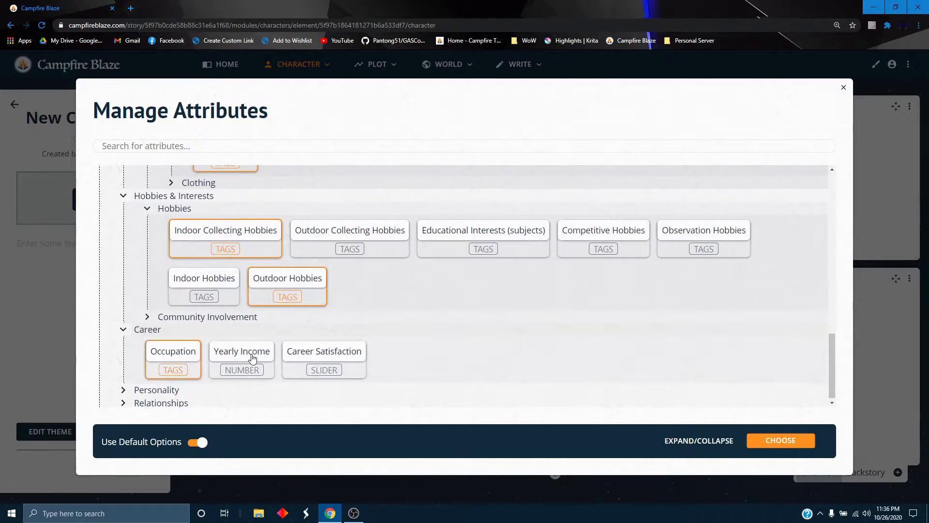
{"action": "left_click", "coordinate": [254, 354]}
{"action": "left_click", "coordinate": [779, 440]}
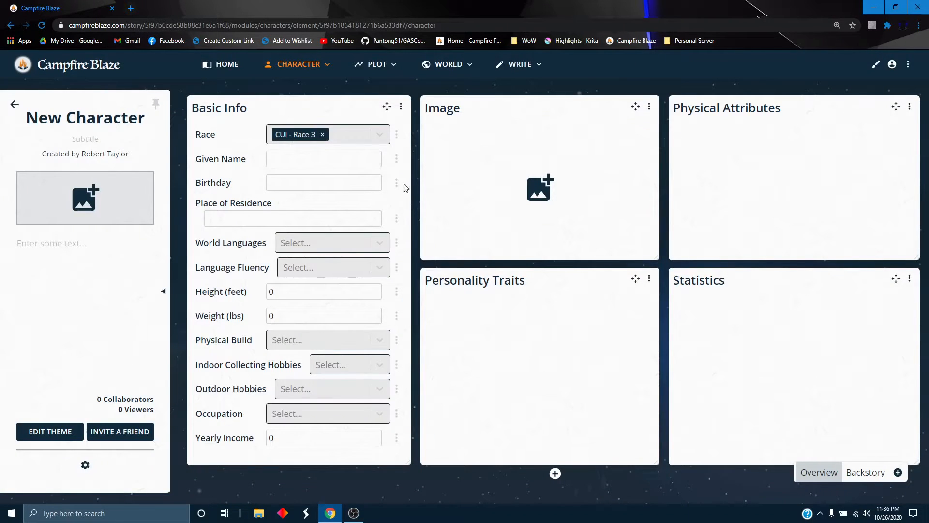
Check the Given Name, Birthday and Place of Residence entry fields in Basic Info
{"action": "left_click", "coordinate": [326, 157]}
{"action": "left_click", "coordinate": [302, 187]}
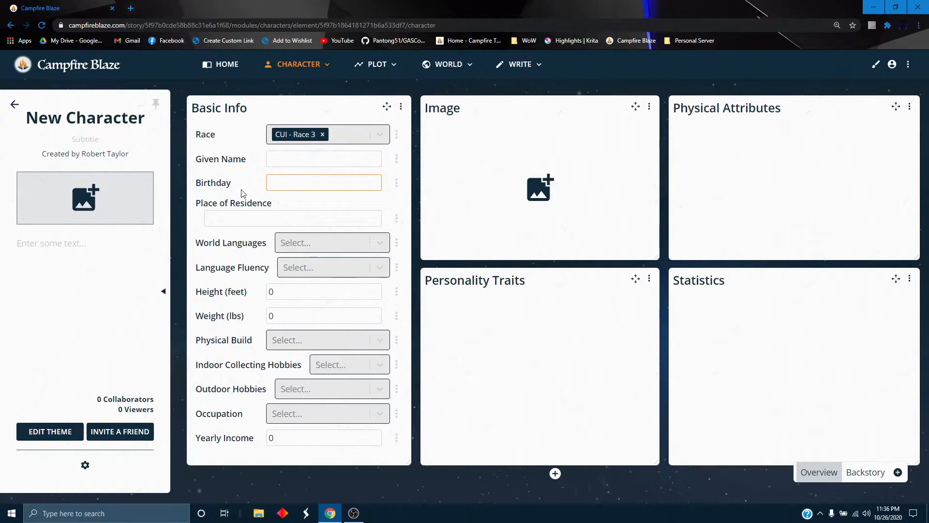
{"action": "left_click", "coordinate": [256, 218]}
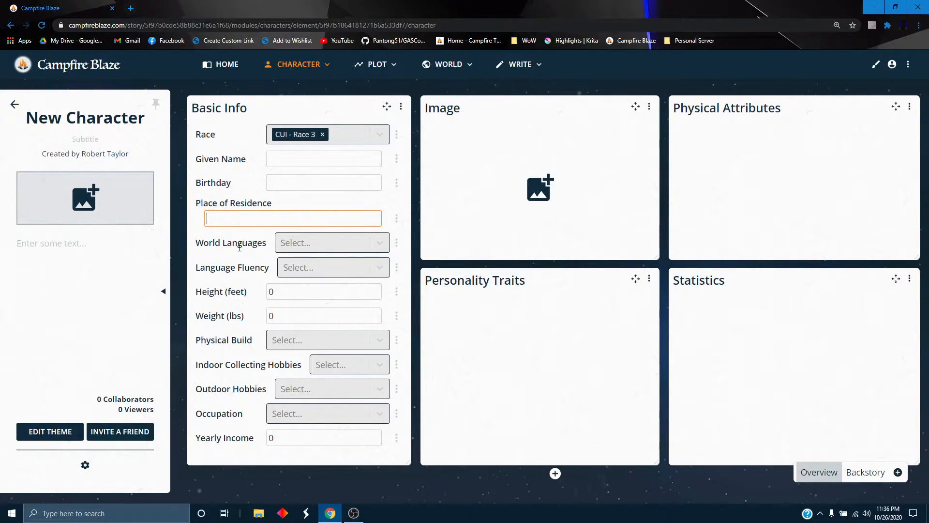
Browse the complete list of World Languages options without choosing one
{"action": "left_click", "coordinate": [380, 243]}
{"action": "scroll", "coordinate": [338, 280], "scroll_direction": "down", "scroll_amount": 2}
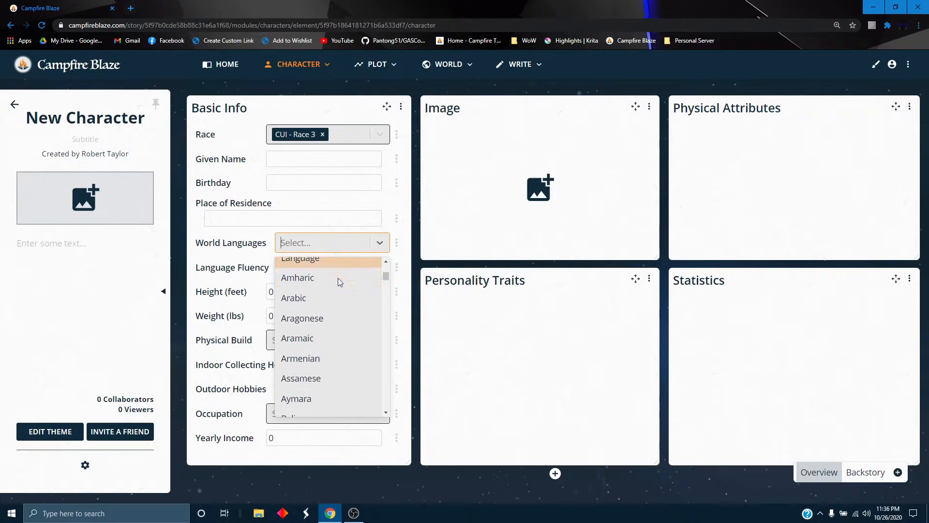
{"action": "scroll", "coordinate": [335, 283], "scroll_direction": "down", "scroll_amount": 3}
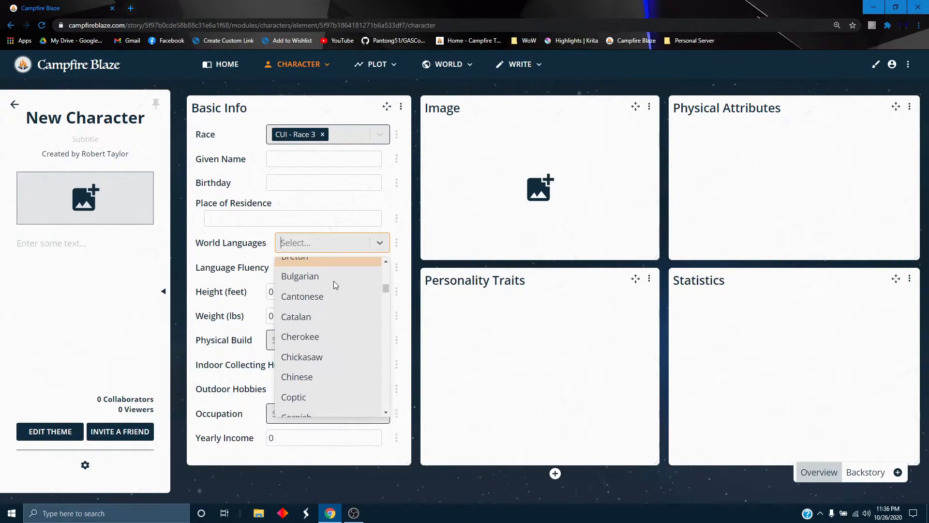
{"action": "scroll", "coordinate": [333, 280], "scroll_direction": "down", "scroll_amount": 3}
{"action": "scroll", "coordinate": [333, 280], "scroll_direction": "down", "scroll_amount": 3}
{"action": "scroll", "coordinate": [333, 281], "scroll_direction": "down", "scroll_amount": 10}
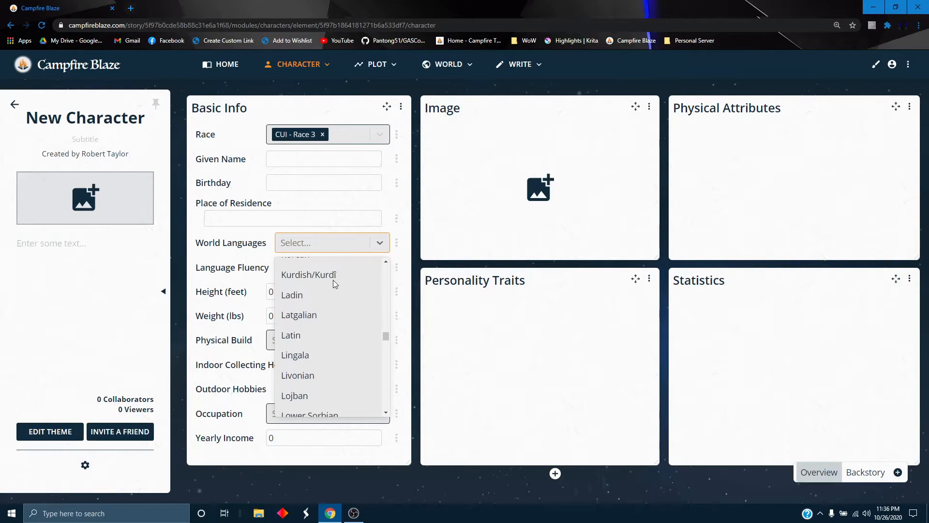
{"action": "scroll", "coordinate": [333, 280], "scroll_direction": "down", "scroll_amount": 8}
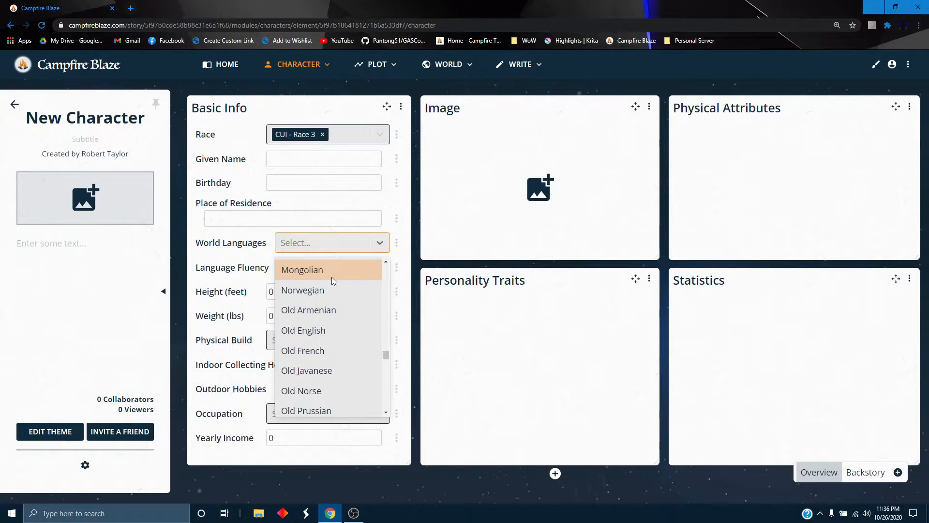
{"action": "scroll", "coordinate": [332, 277], "scroll_direction": "down", "scroll_amount": 7}
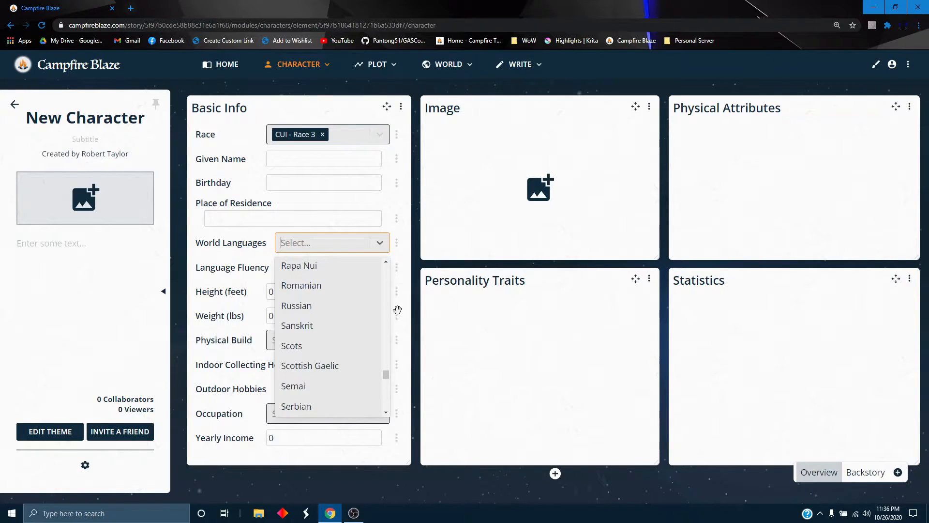
{"action": "scroll", "coordinate": [311, 339], "scroll_direction": "down", "scroll_amount": 6}
{"action": "scroll", "coordinate": [311, 339], "scroll_direction": "down", "scroll_amount": 3}
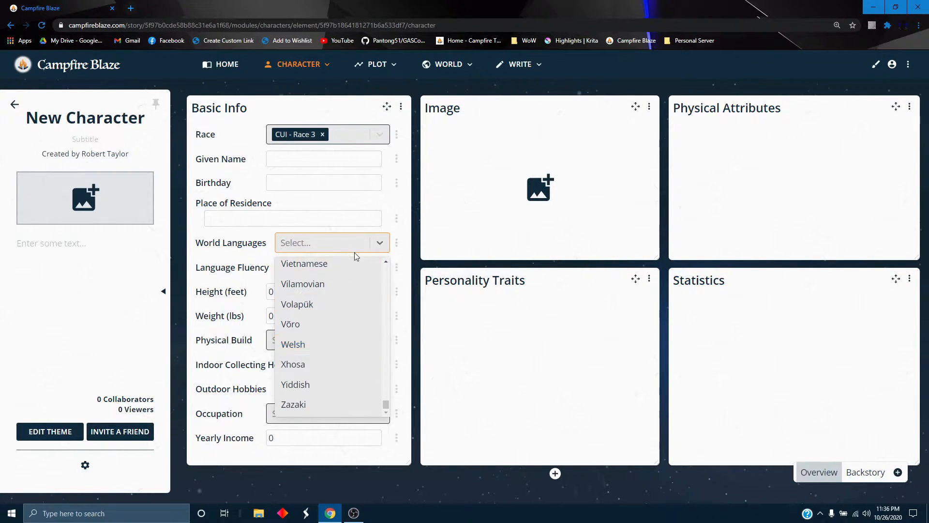
{"action": "left_click", "coordinate": [380, 243]}
Review the selectable options for Language Fluency and Physical Build
{"action": "left_click", "coordinate": [383, 271]}
{"action": "scroll", "coordinate": [347, 302], "scroll_direction": "down", "scroll_amount": 1}
{"action": "left_click", "coordinate": [232, 291]}
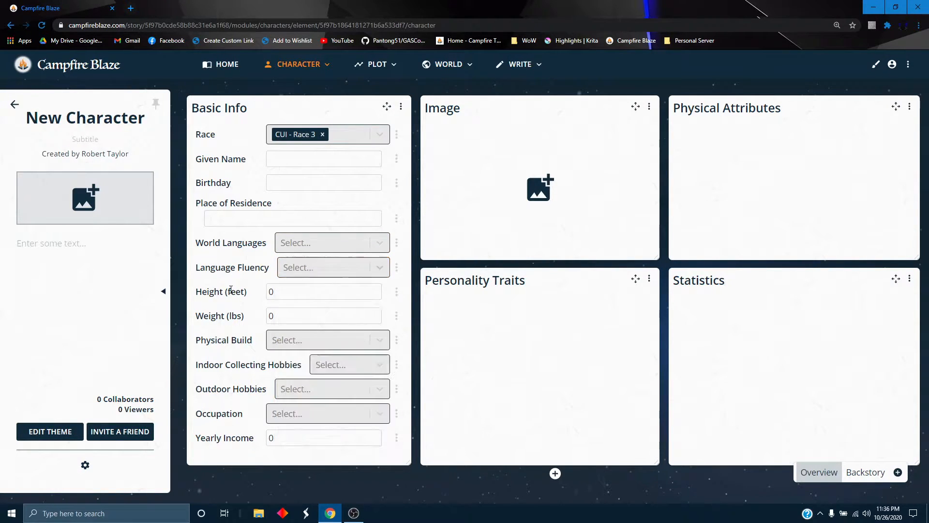
{"action": "left_click", "coordinate": [284, 346]}
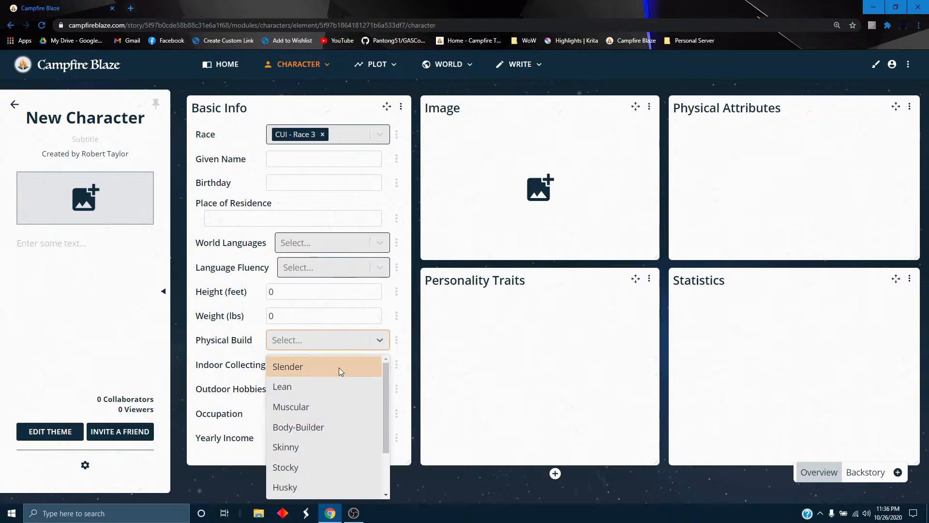
{"action": "scroll", "coordinate": [337, 368], "scroll_direction": "down", "scroll_amount": 1}
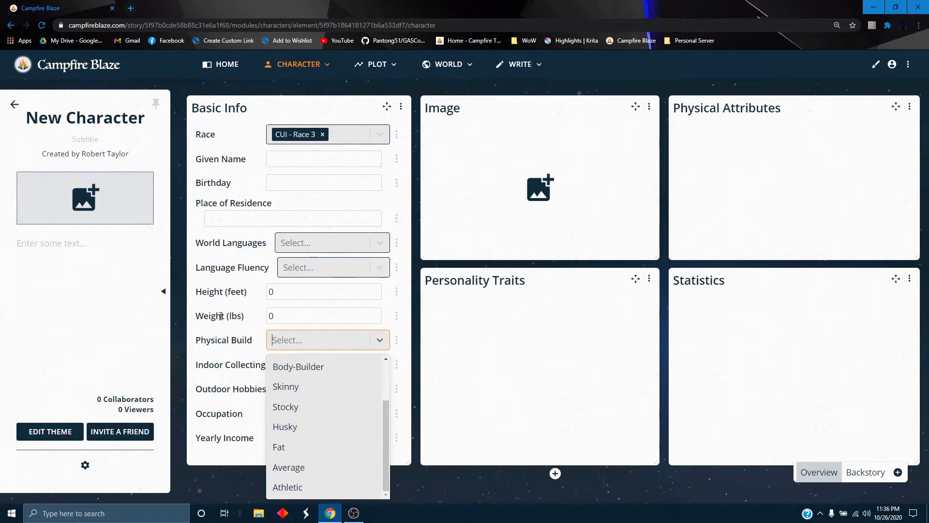
{"action": "left_click", "coordinate": [221, 363]}
Look through the options for Indoor Collecting Hobbies and Outdoor Hobbies
{"action": "left_click", "coordinate": [356, 368]}
{"action": "scroll", "coordinate": [353, 393], "scroll_direction": "down", "scroll_amount": 2}
{"action": "scroll", "coordinate": [353, 388], "scroll_direction": "down", "scroll_amount": 2}
{"action": "left_click", "coordinate": [292, 389]}
{"action": "scroll", "coordinate": [349, 435], "scroll_direction": "down", "scroll_amount": 3}
Look through the Occupation options and close the list without choosing one
{"action": "left_click", "coordinate": [321, 411]}
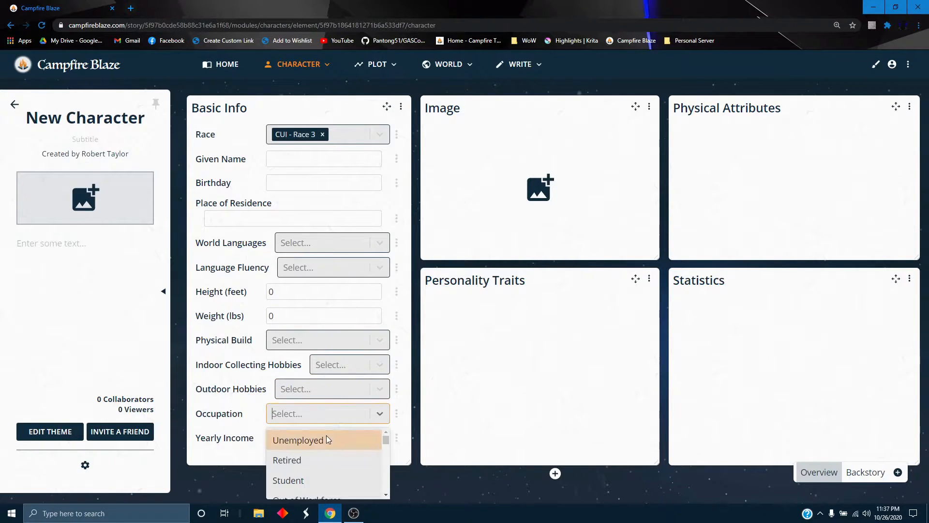
{"action": "scroll", "coordinate": [327, 435], "scroll_direction": "down", "scroll_amount": 5}
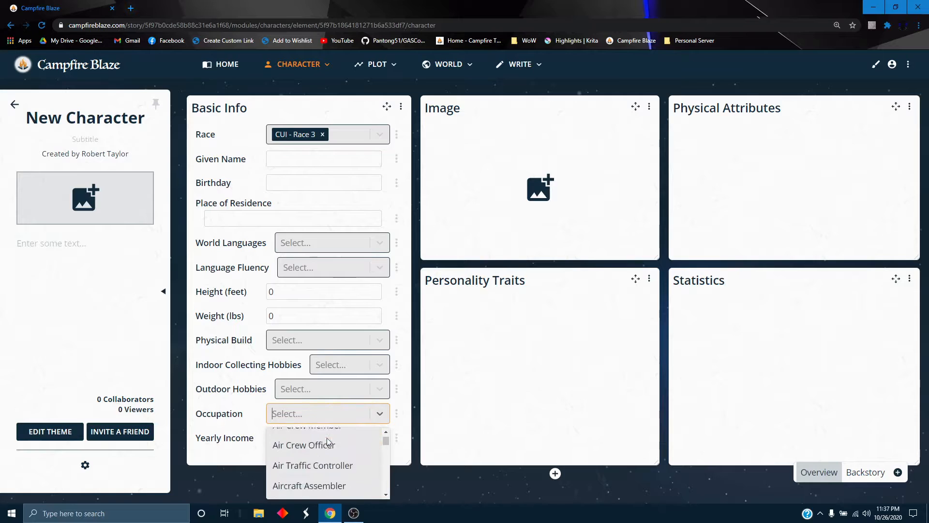
{"action": "scroll", "coordinate": [326, 434], "scroll_direction": "down", "scroll_amount": 3}
{"action": "left_click", "coordinate": [246, 414]}
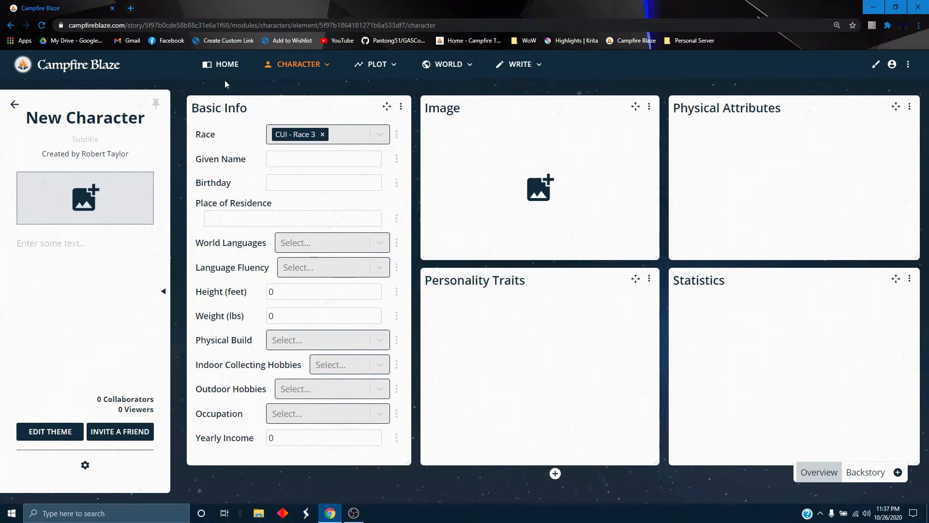
Hide the Basic Info panel on the character page
{"action": "left_click", "coordinate": [400, 107]}
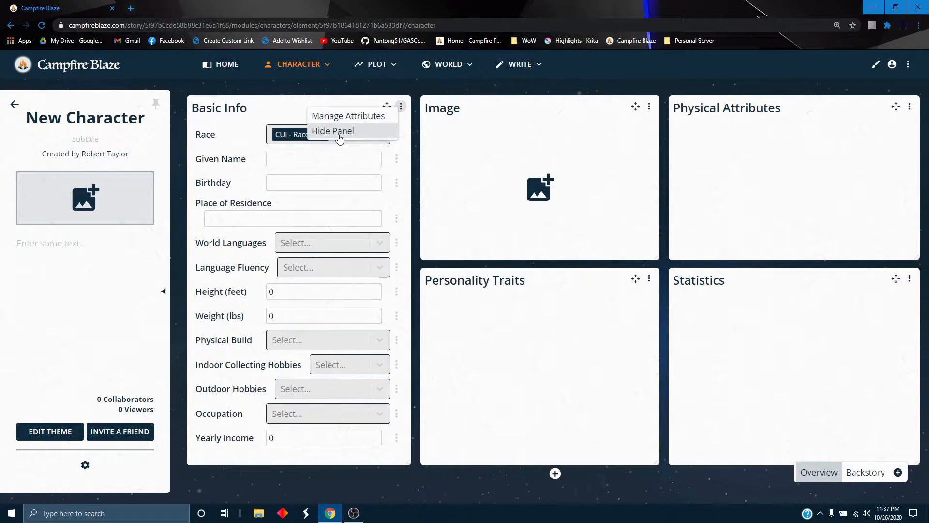
{"action": "left_click", "coordinate": [339, 131]}
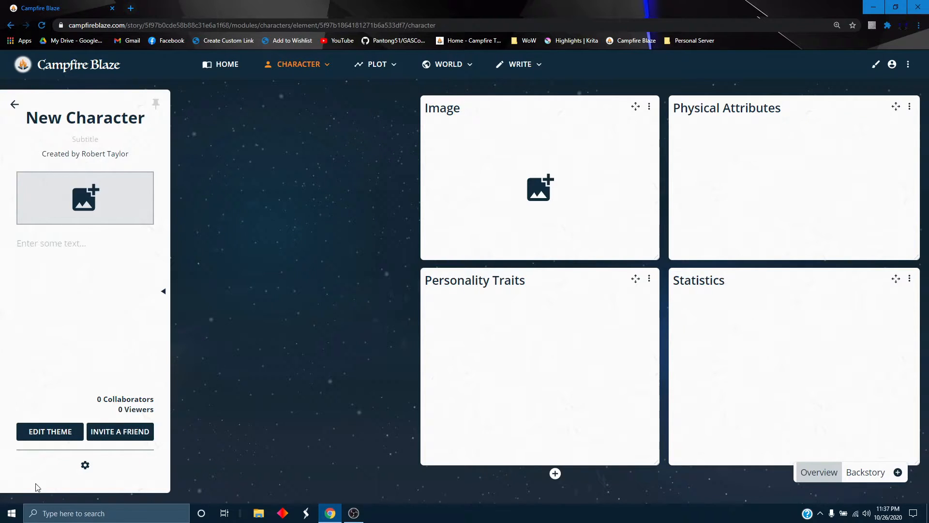
Set the character page's Grid Snapping to 7 and save the settings
{"action": "left_click", "coordinate": [85, 465]}
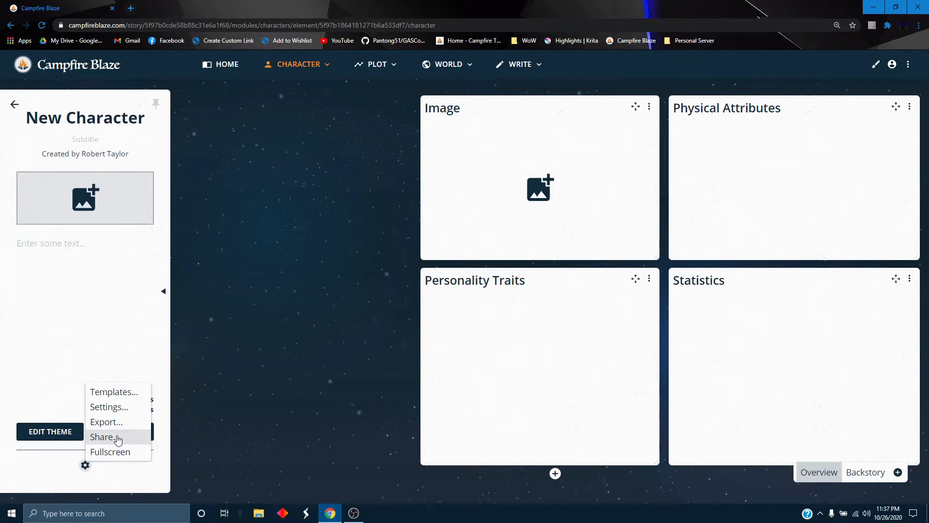
{"action": "left_click", "coordinate": [122, 408]}
{"action": "left_click_drag", "start_coordinate": [488, 272], "coordinate": [449, 274]}
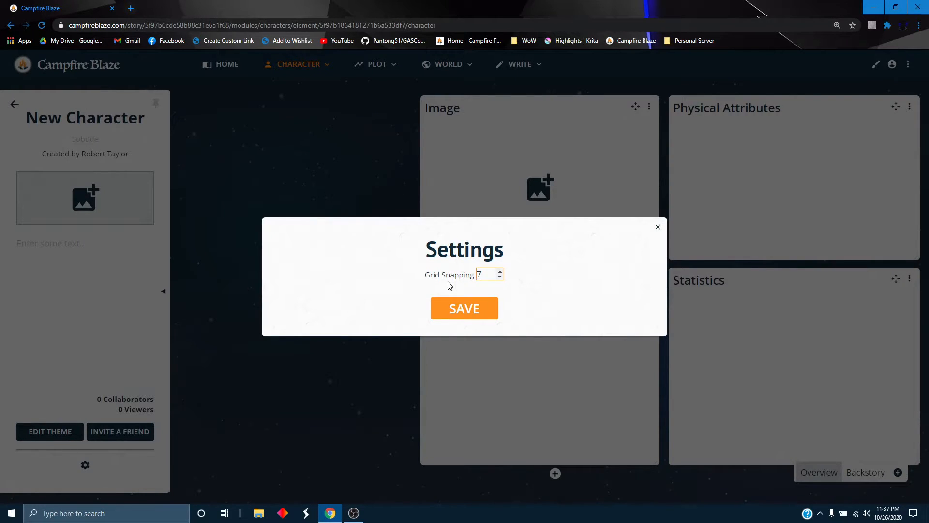
{"action": "type", "text": "7"}
{"action": "left_click", "coordinate": [464, 310]}
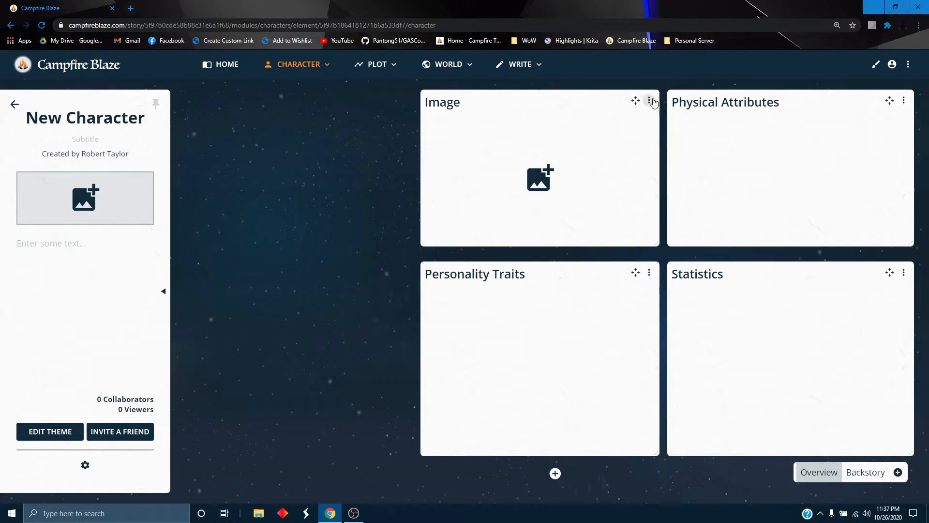
Delete the Image, Personality Traits, Statistics and Physical Attributes panels to empty the character's Overview page
{"action": "left_click", "coordinate": [648, 104]}
{"action": "left_click", "coordinate": [629, 140]}
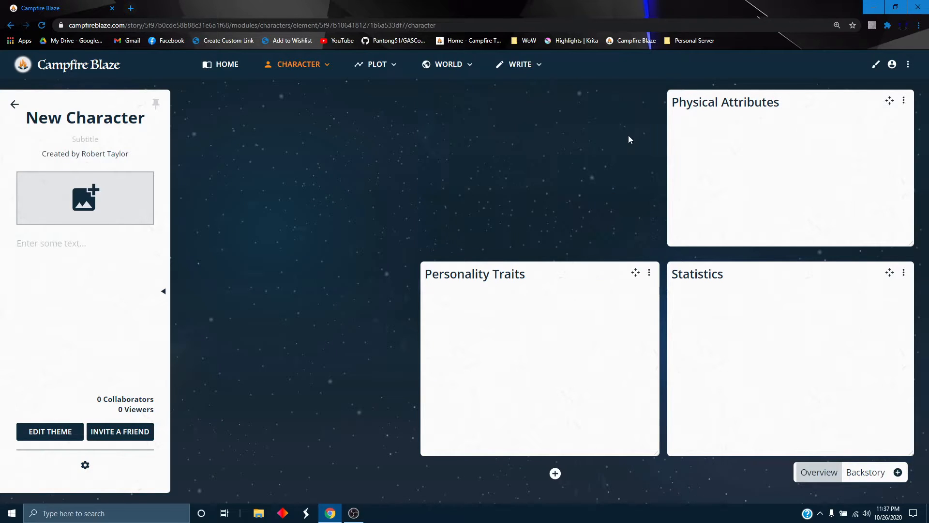
{"action": "left_click", "coordinate": [649, 272]}
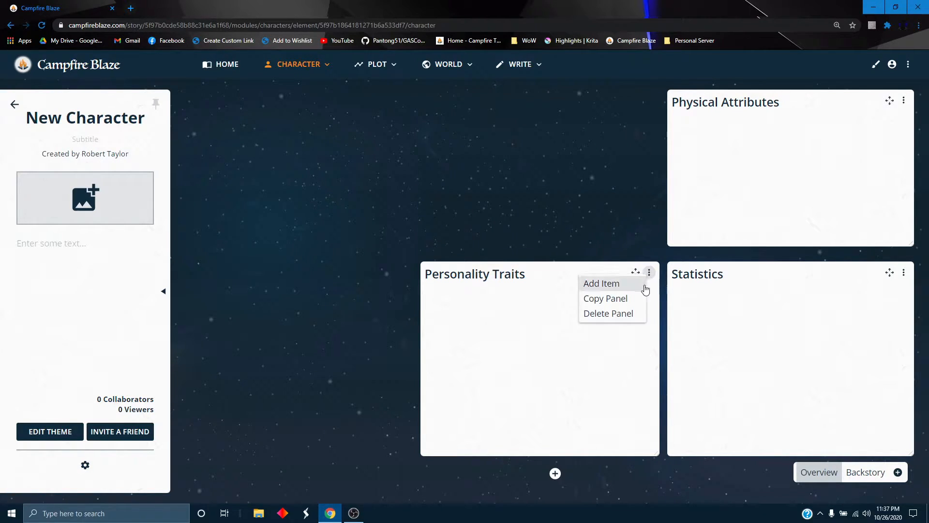
{"action": "left_click", "coordinate": [620, 313]}
{"action": "left_click", "coordinate": [904, 273]}
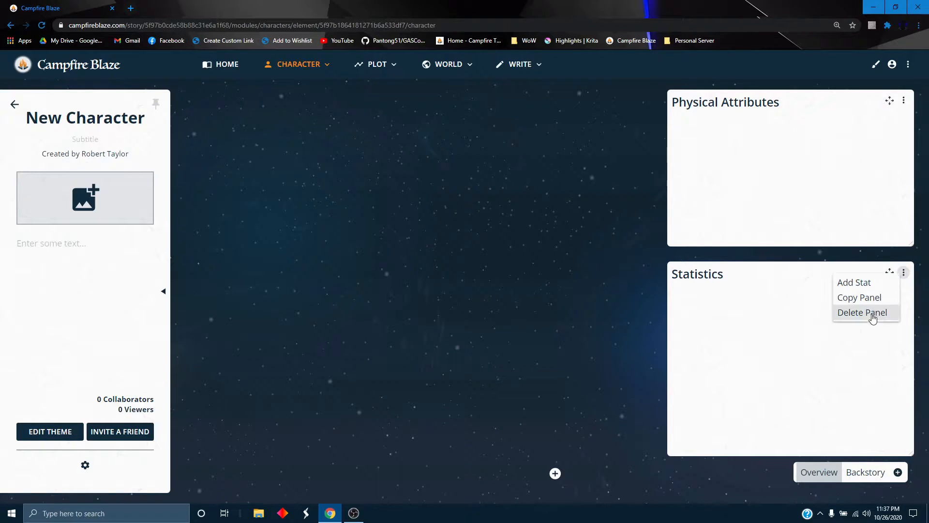
{"action": "left_click", "coordinate": [869, 315]}
{"action": "left_click", "coordinate": [904, 100]}
{"action": "left_click", "coordinate": [873, 144]}
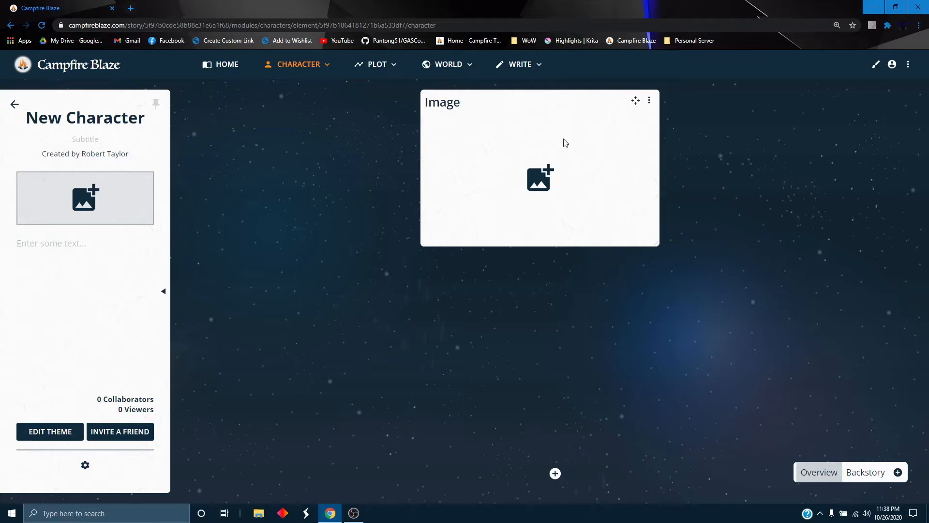
{"action": "left_click", "coordinate": [649, 100]}
{"action": "left_click", "coordinate": [608, 138]}
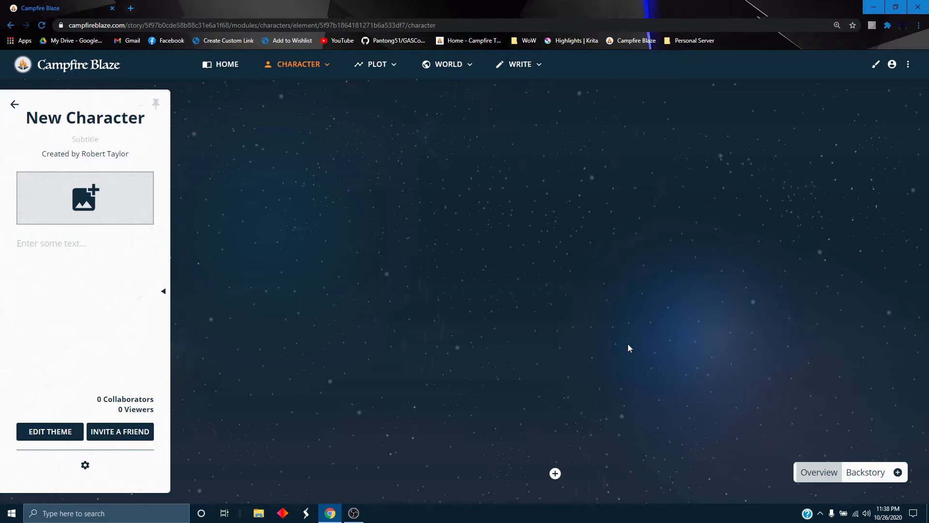
Add a List Panel to the character's Overview page
{"action": "left_click", "coordinate": [556, 475]}
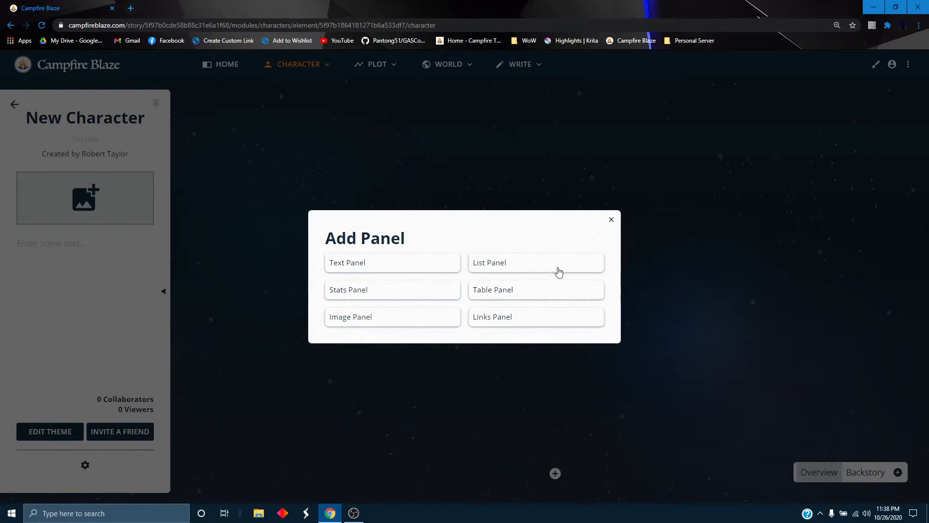
{"action": "left_click", "coordinate": [520, 265]}
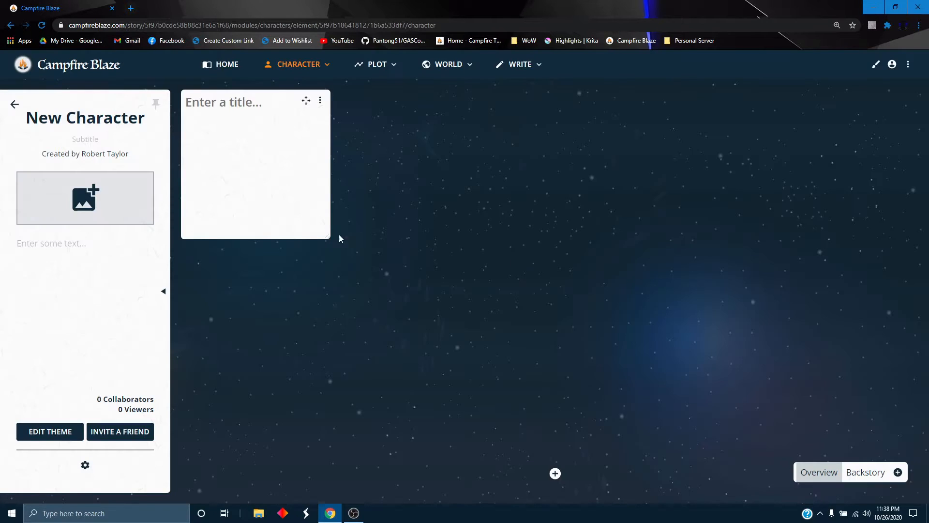
Enlarge the new list panel to a tall, wider block and title it "Basic Info"
{"action": "left_click_drag", "start_coordinate": [323, 239], "coordinate": [419, 450]}
{"action": "left_click", "coordinate": [225, 118]}
{"action": "type", "text": "Basic Info"}
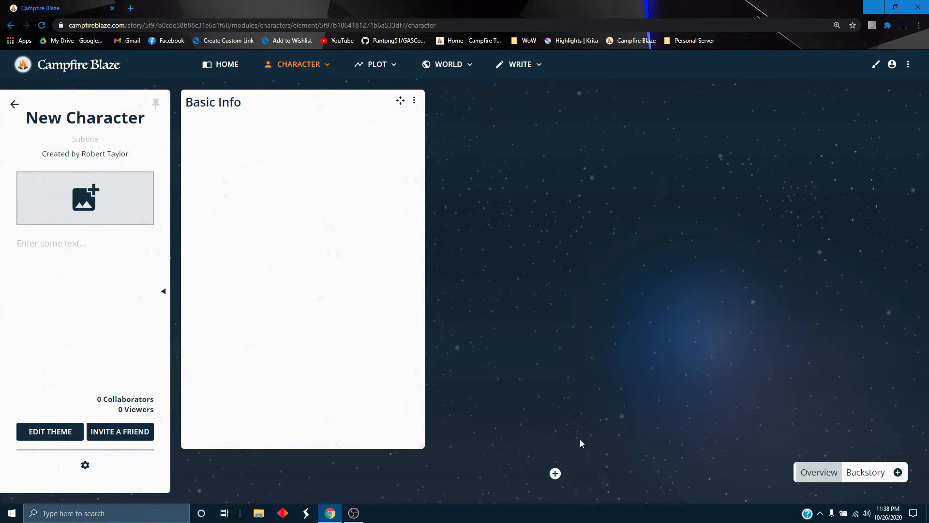
Add a Text Panel directly to the right of Basic Info and a Stats Panel beneath it
{"action": "left_click", "coordinate": [556, 475]}
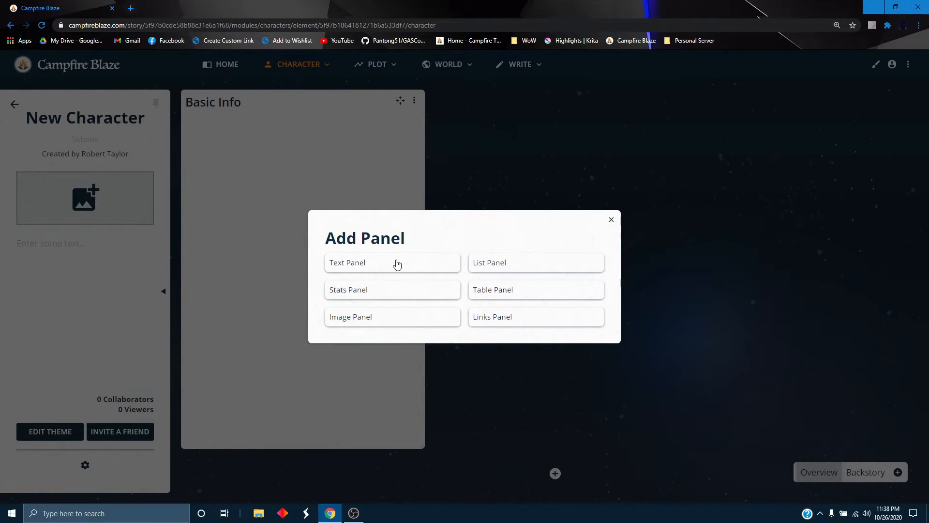
{"action": "left_click", "coordinate": [396, 263]}
{"action": "left_click_drag", "start_coordinate": [306, 100], "coordinate": [551, 97]}
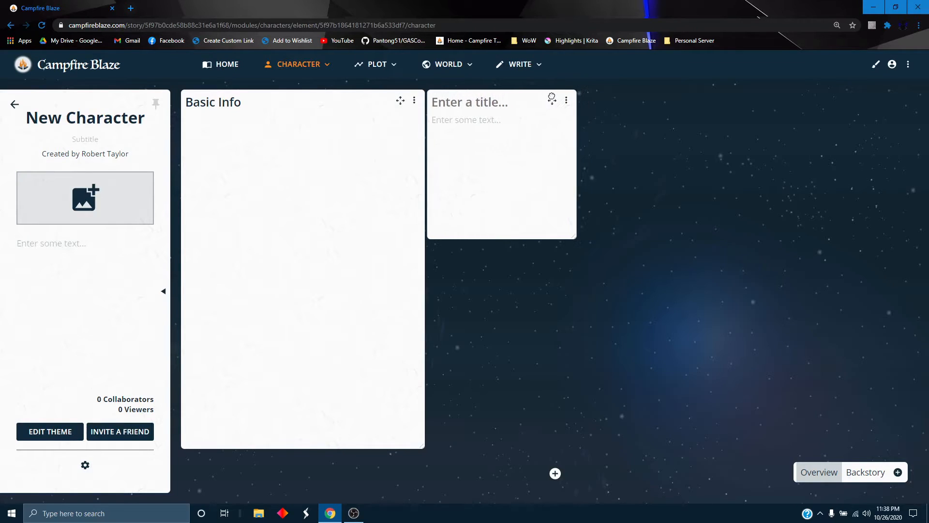
{"action": "left_click", "coordinate": [556, 473]}
{"action": "left_click", "coordinate": [401, 296]}
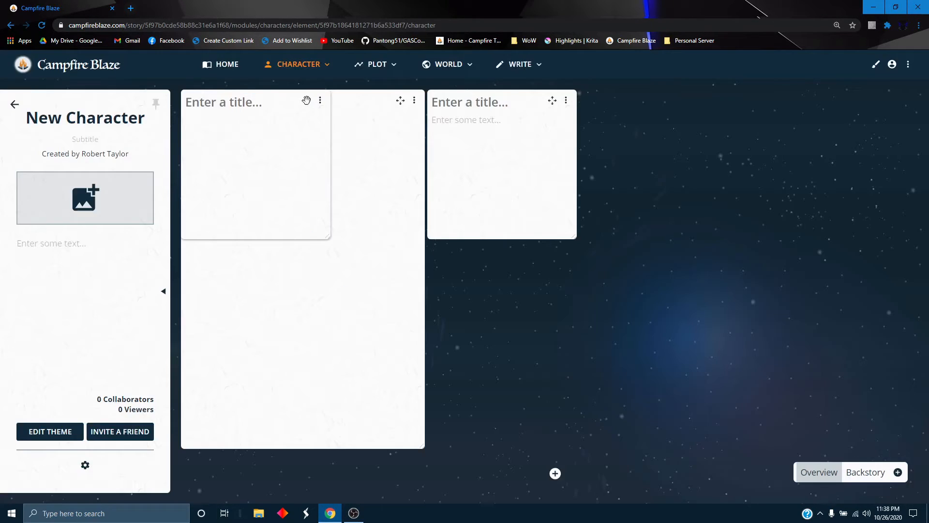
{"action": "left_click_drag", "start_coordinate": [306, 100], "coordinate": [544, 241]}
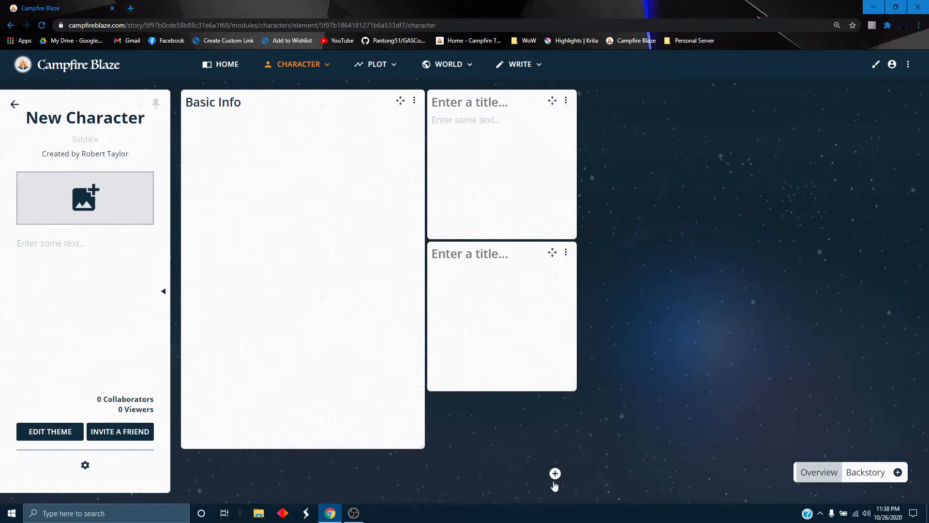
Add an Image Panel to the right of the text panel and a Table Panel beneath the image panel
{"action": "left_click", "coordinate": [555, 474]}
{"action": "left_click", "coordinate": [379, 316]}
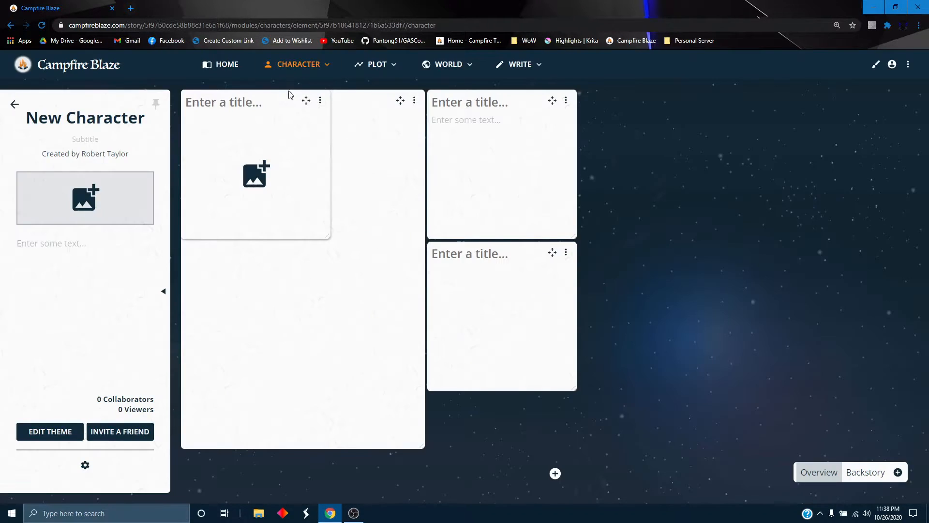
{"action": "left_click_drag", "start_coordinate": [306, 100], "coordinate": [703, 100]}
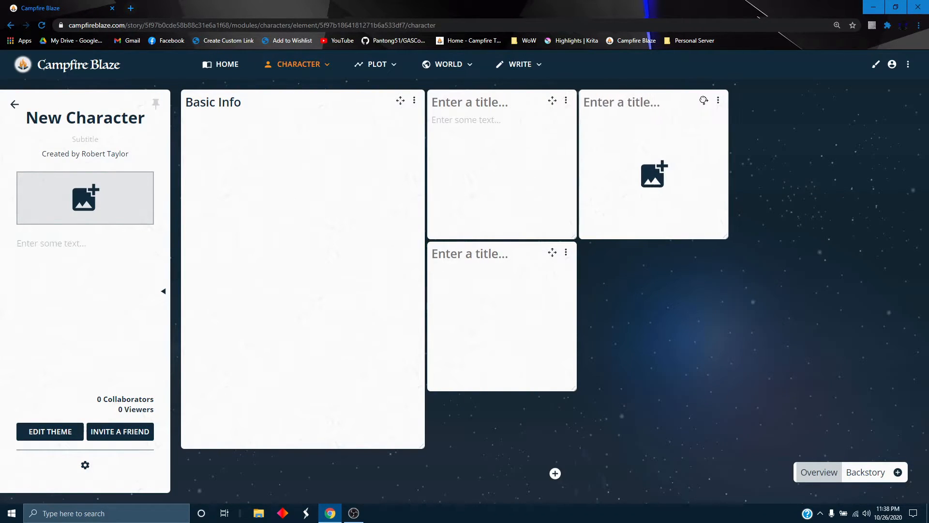
{"action": "left_click", "coordinate": [555, 473]}
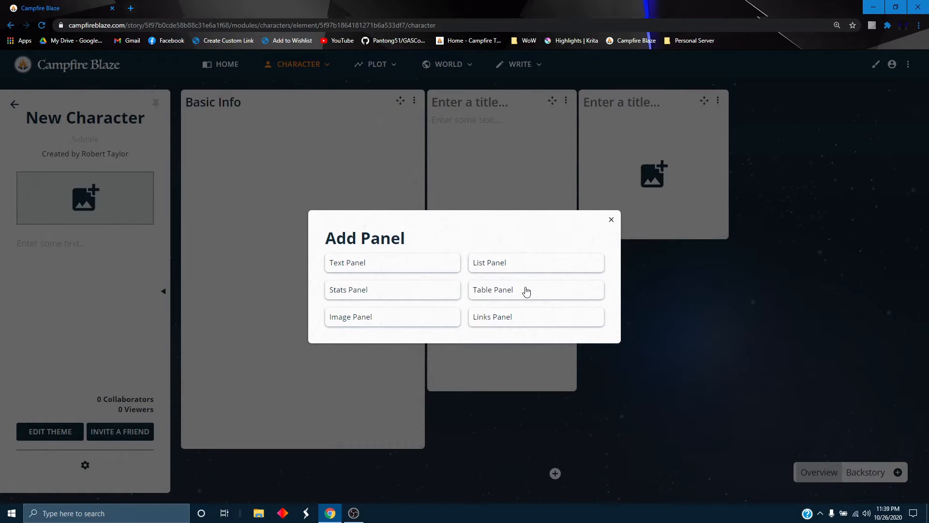
{"action": "left_click", "coordinate": [510, 294]}
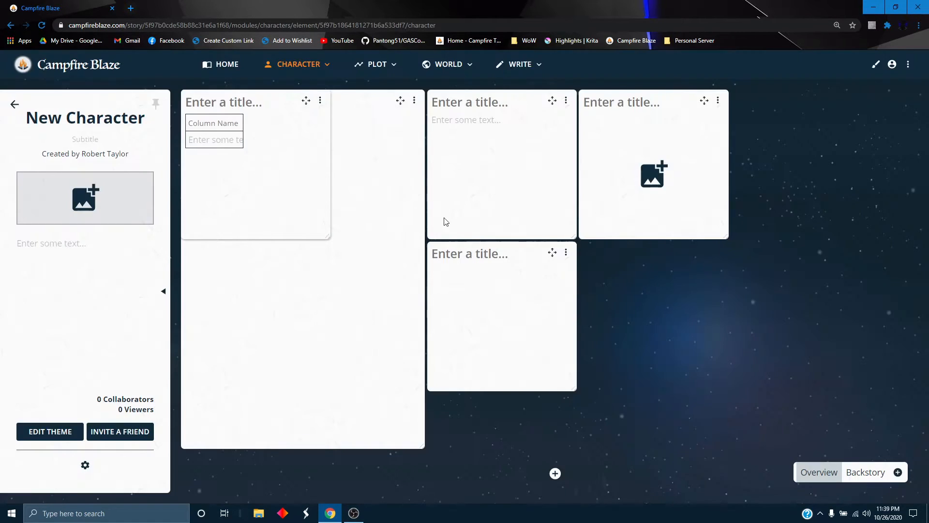
{"action": "left_click_drag", "start_coordinate": [309, 101], "coordinate": [703, 249]}
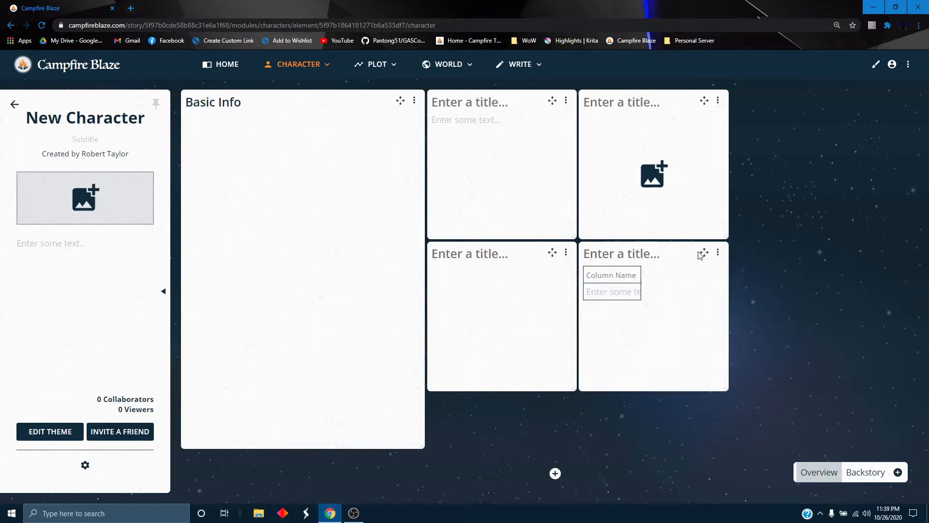
Add a Links Panel and place it to the right of the top-row panels
{"action": "left_click", "coordinate": [555, 474]}
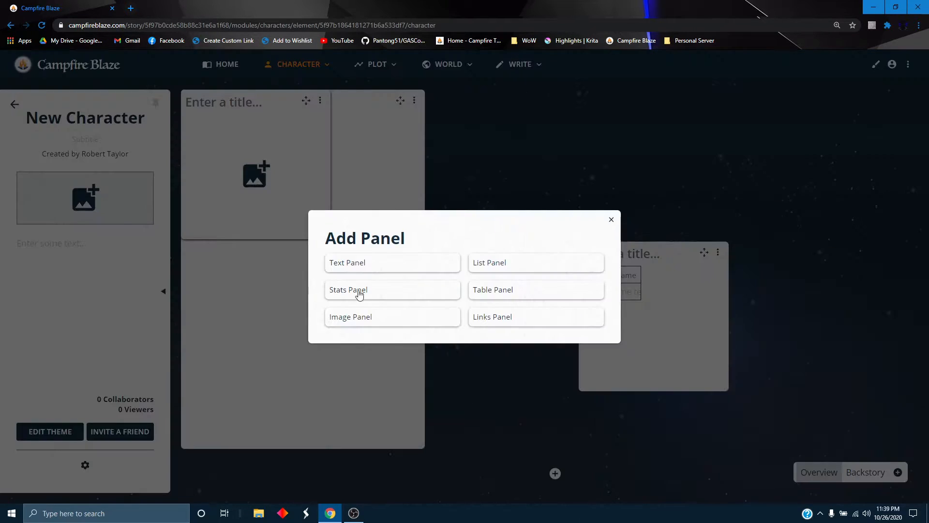
{"action": "left_click", "coordinate": [520, 321]}
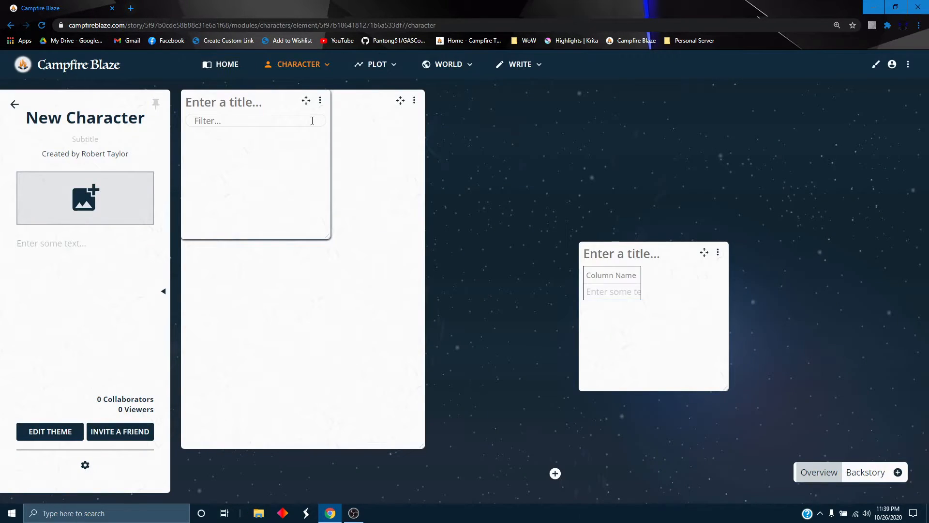
{"action": "left_click_drag", "start_coordinate": [304, 101], "coordinate": [870, 102]}
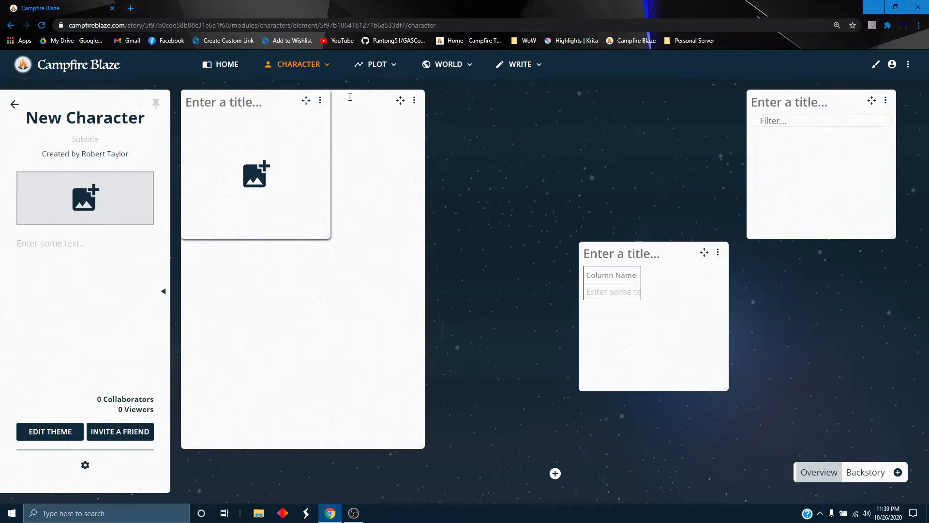
Rearrange the panels beside Basic Info: links, image and text across the upper row, with stats under links and table under image
{"action": "left_click_drag", "start_coordinate": [303, 100], "coordinate": [701, 101]}
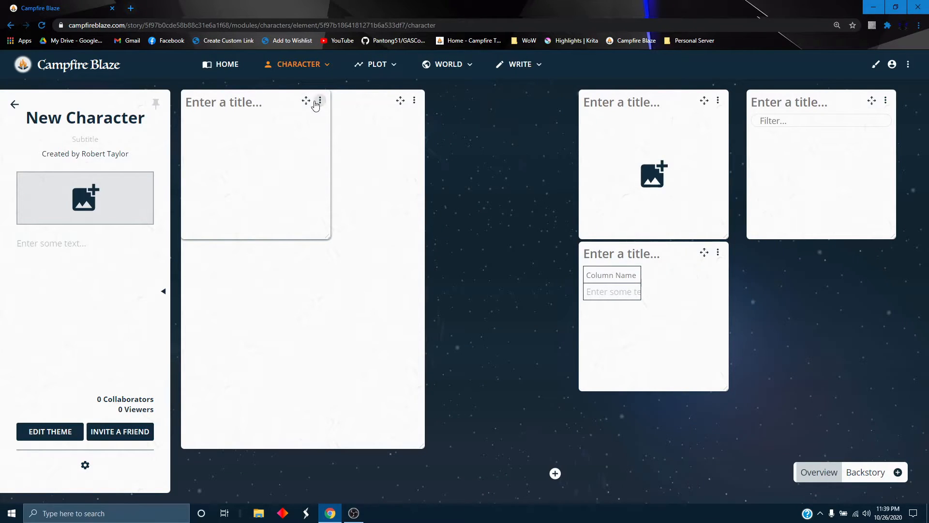
{"action": "left_click_drag", "start_coordinate": [304, 100], "coordinate": [704, 251]}
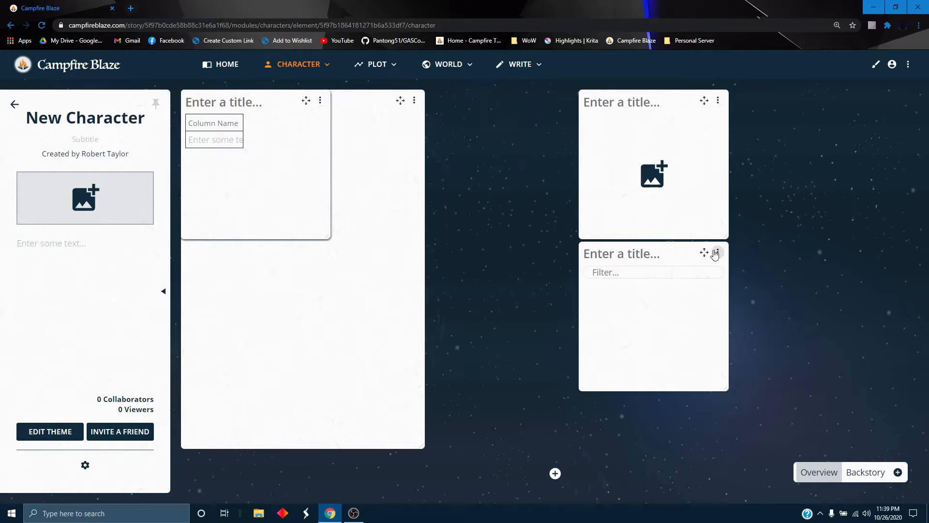
{"action": "left_click_drag", "start_coordinate": [702, 252], "coordinate": [552, 100]}
{"action": "left_click_drag", "start_coordinate": [308, 102], "coordinate": [706, 249]}
{"action": "left_click_drag", "start_coordinate": [306, 101], "coordinate": [528, 247]}
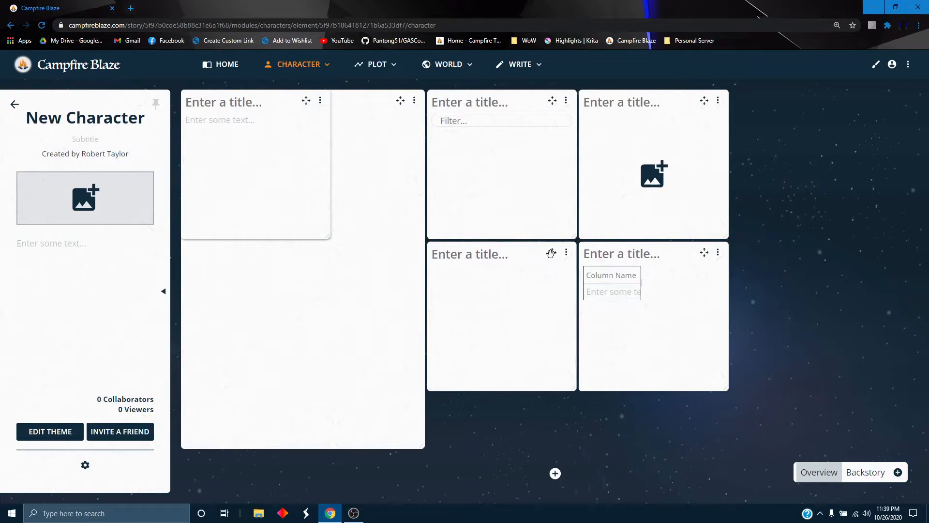
{"action": "left_click_drag", "start_coordinate": [308, 101], "coordinate": [859, 102]}
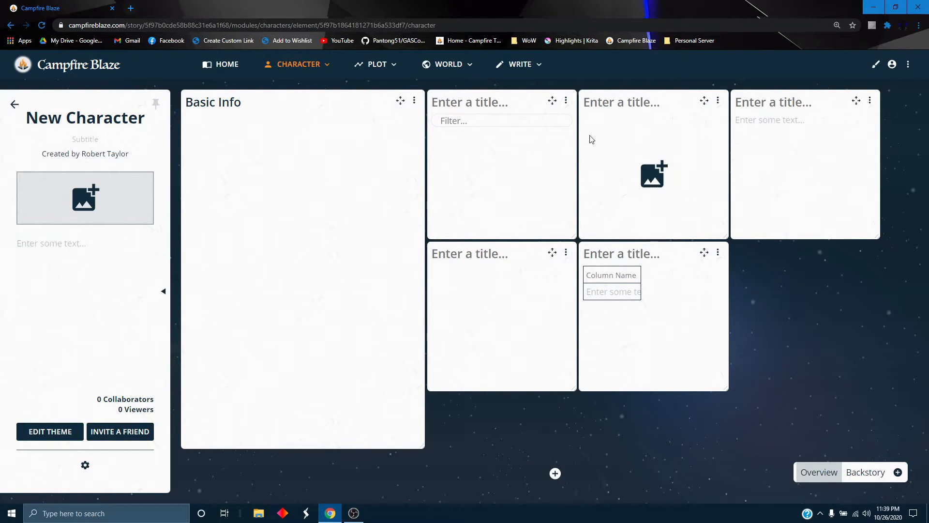
Link the New Character entry in the Links panel with General Link as its link type
{"action": "left_click", "coordinate": [566, 100]}
{"action": "left_click", "coordinate": [552, 114]}
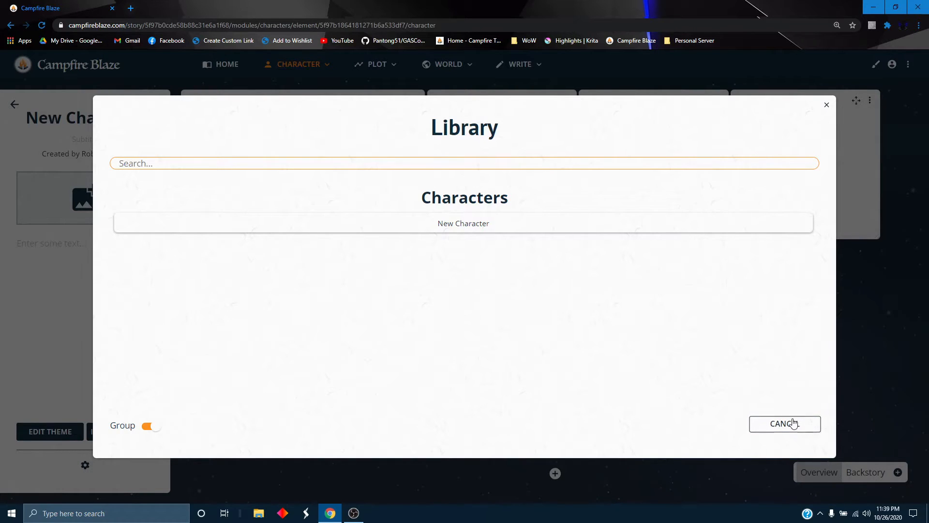
{"action": "left_click", "coordinate": [383, 225]}
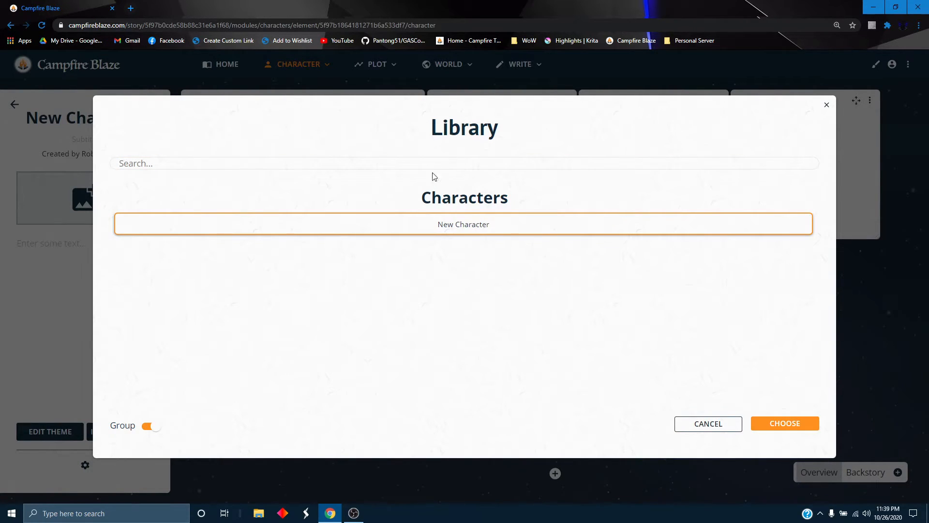
{"action": "left_click", "coordinate": [783, 425]}
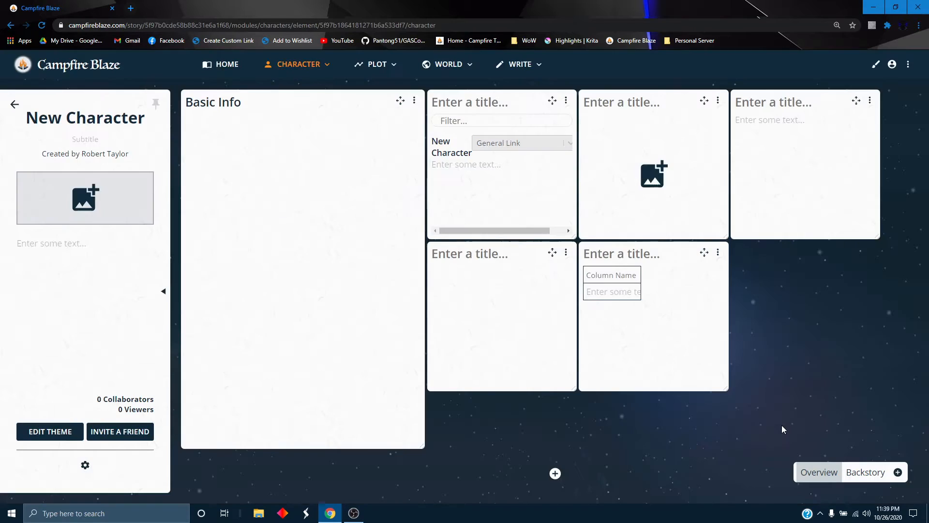
{"action": "left_click", "coordinate": [566, 144]}
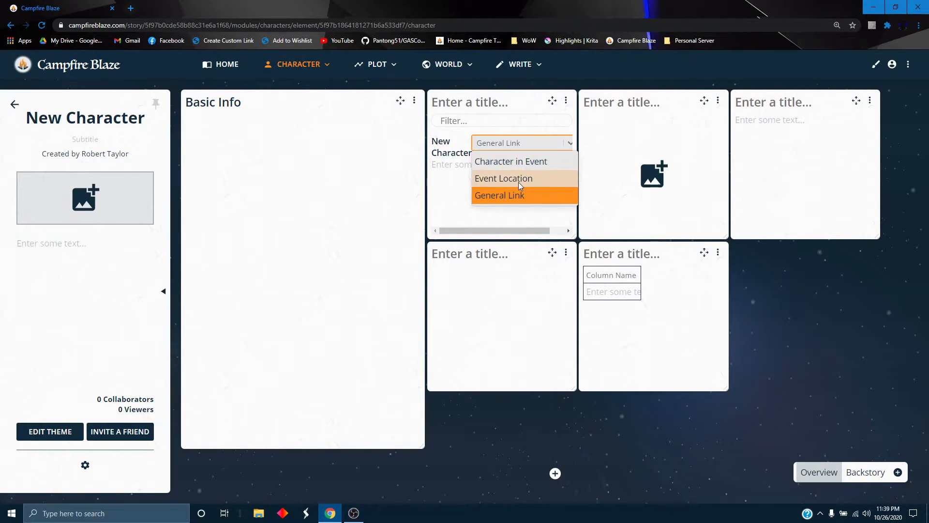
{"action": "left_click", "coordinate": [510, 200]}
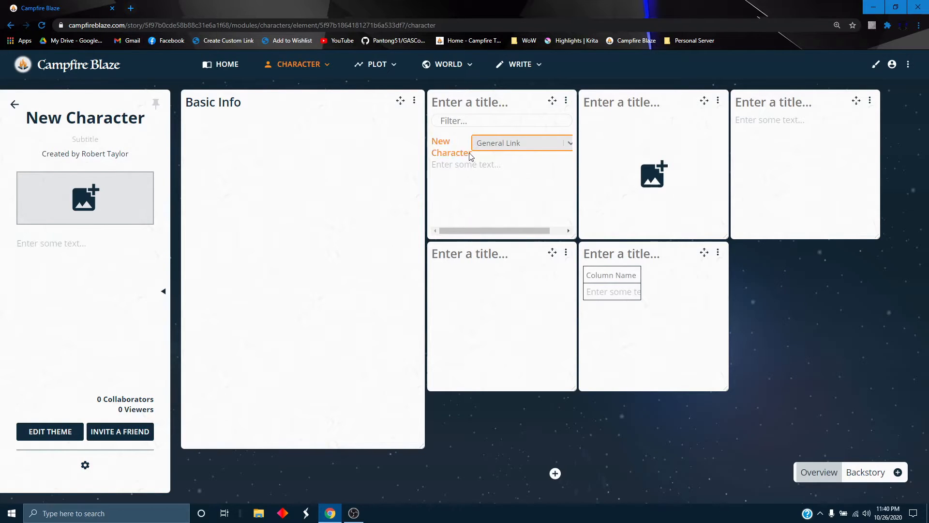
Add a second Links Panel to the character's Overview page
{"action": "mouse_move", "coordinate": [544, 231]}
{"action": "left_mouse_down"}
{"action": "mouse_move", "coordinate": [579, 233]}
{"action": "mouse_move", "coordinate": [532, 230]}
{"action": "left_mouse_up"}
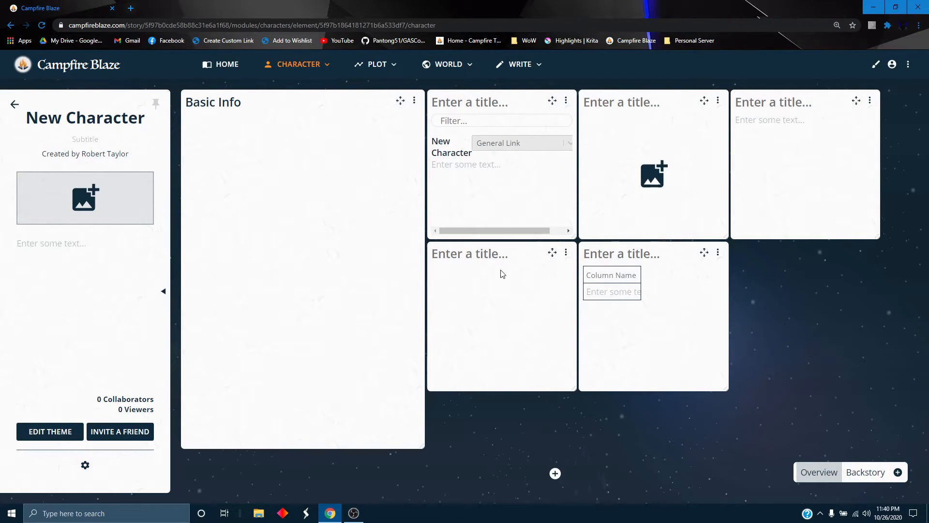
{"action": "left_click", "coordinate": [555, 473]}
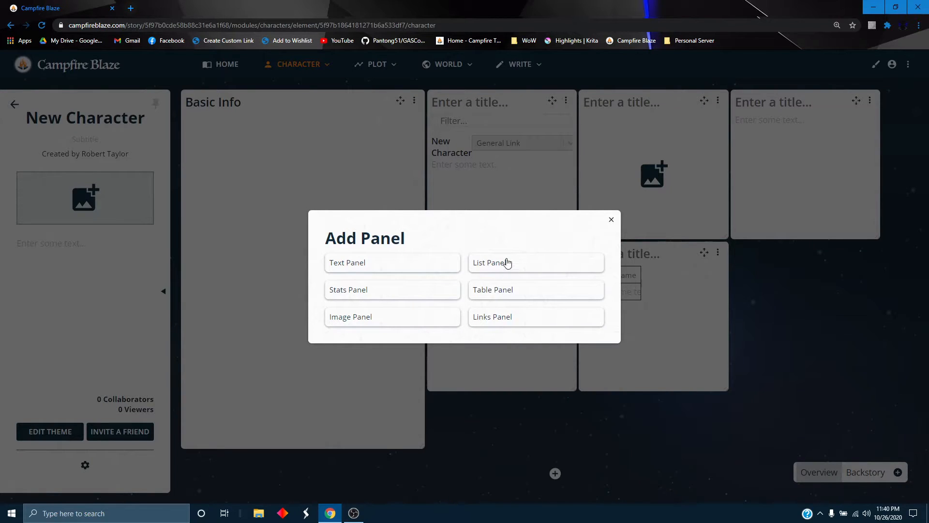
{"action": "left_click", "coordinate": [492, 321]}
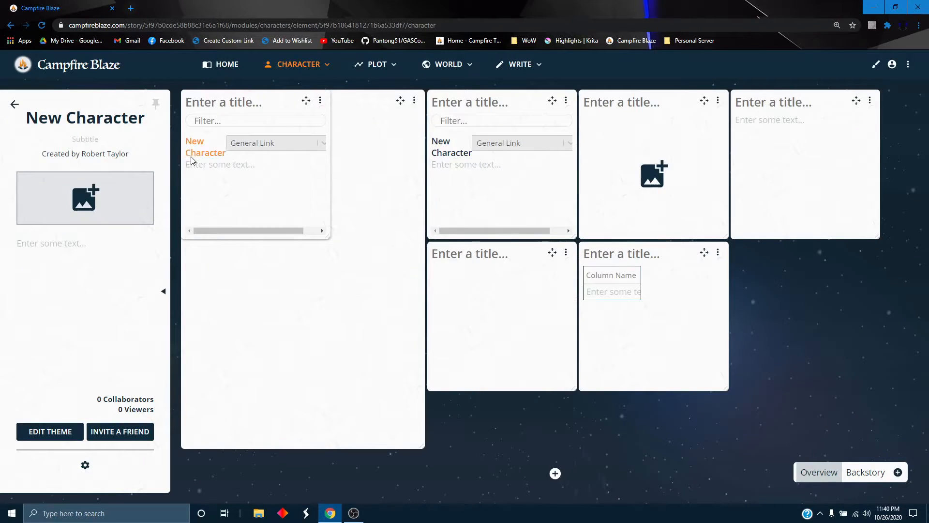
Remove the New Character link and delete the second Links panel
{"action": "left_click", "coordinate": [320, 101]}
{"action": "left_click", "coordinate": [539, 160]}
{"action": "scroll", "coordinate": [535, 160], "scroll_direction": "right", "scroll_amount": 3}
{"action": "left_click", "coordinate": [565, 142]}
{"action": "left_click", "coordinate": [539, 151]}
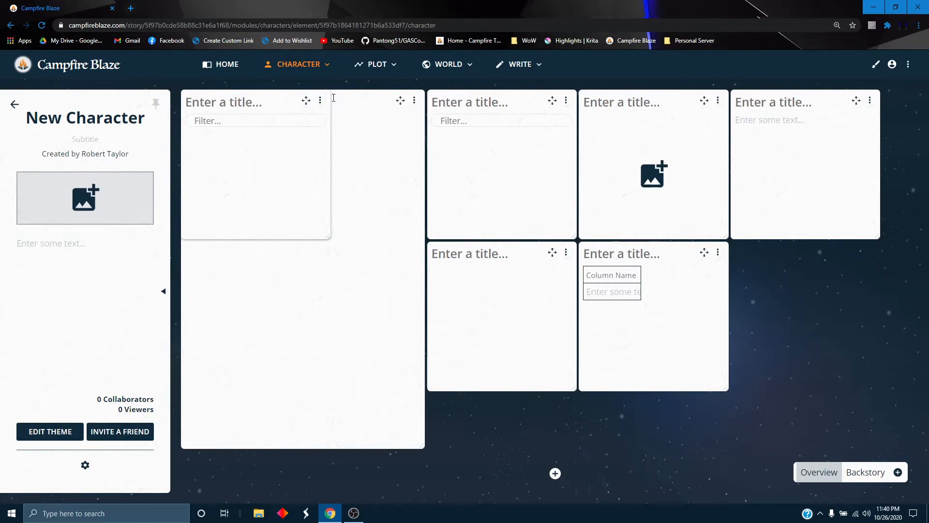
{"action": "left_click", "coordinate": [320, 100]}
{"action": "left_click", "coordinate": [299, 149]}
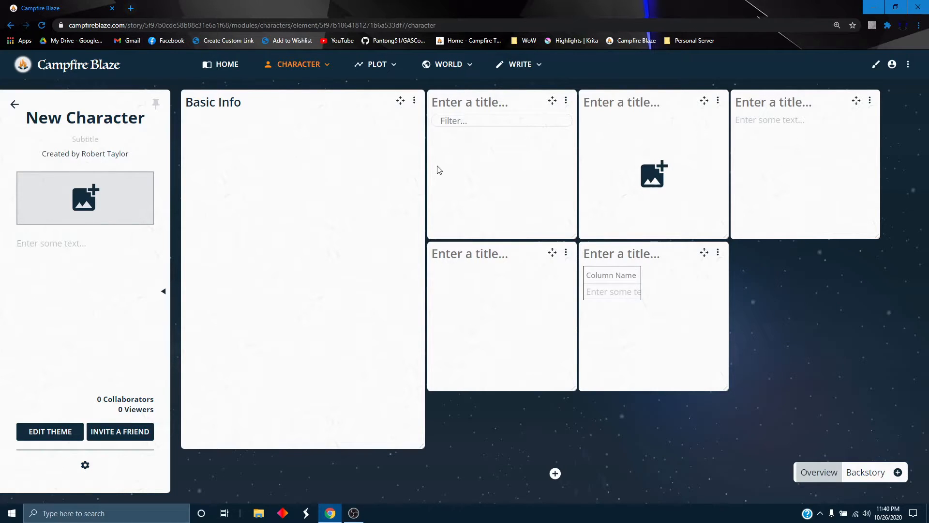
Add an item to the Basic Info list and delete the extra Links panel covering it
{"action": "left_click", "coordinate": [414, 101]}
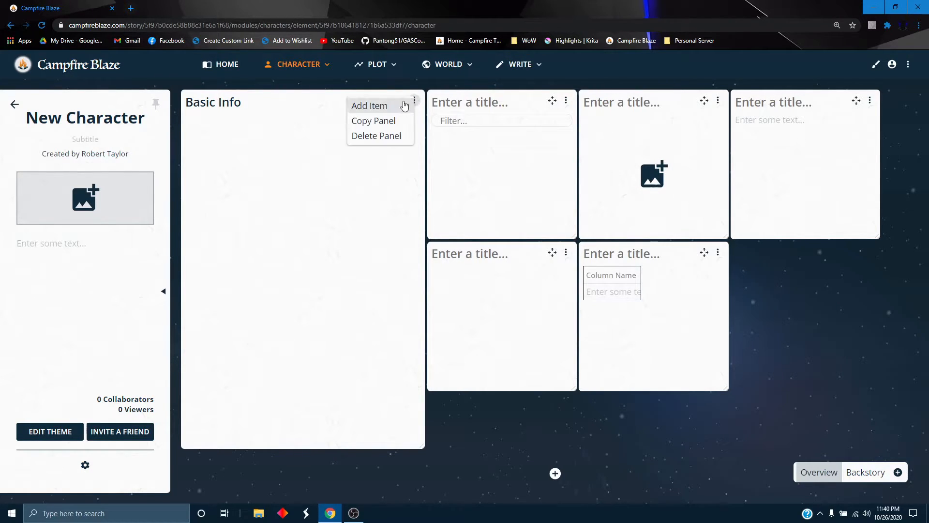
{"action": "left_click", "coordinate": [394, 109]}
{"action": "left_click", "coordinate": [320, 101]}
{"action": "left_click", "coordinate": [288, 138]}
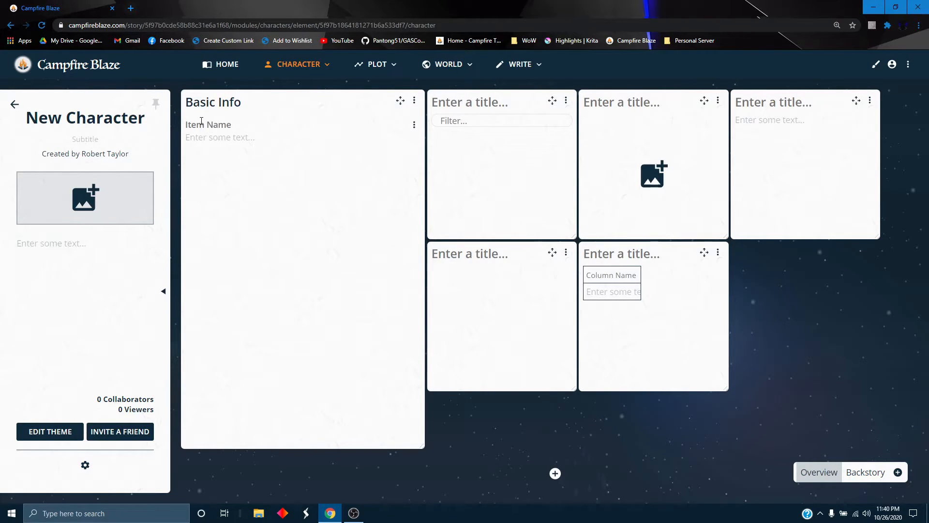
Name the Basic Info item "Hair Color" and enter "Blond" as its text
{"action": "type", "text": "Ha"}
{"action": "type", "text": "ir Color"}
{"action": "type", "text": "Blond"}
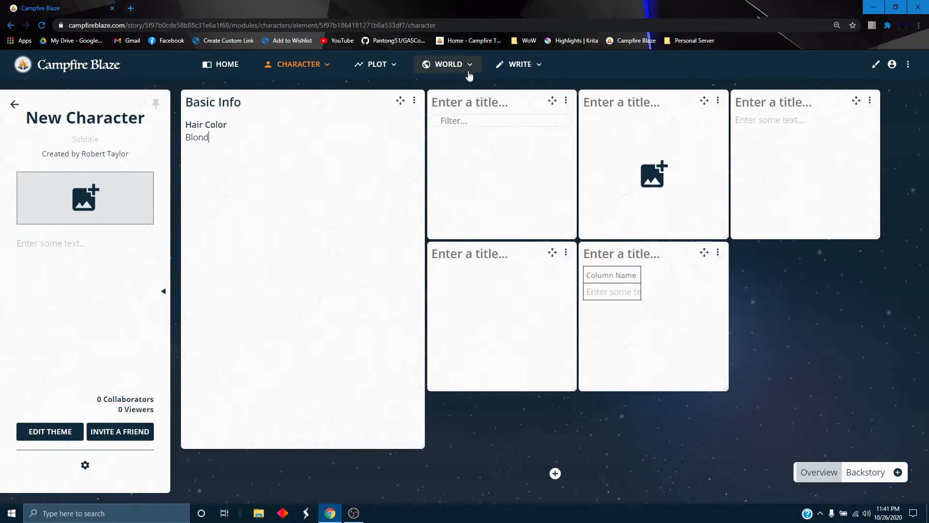
Delete the stray untitled Links panel overlapping the Basic Info list
{"action": "left_click", "coordinate": [454, 70]}
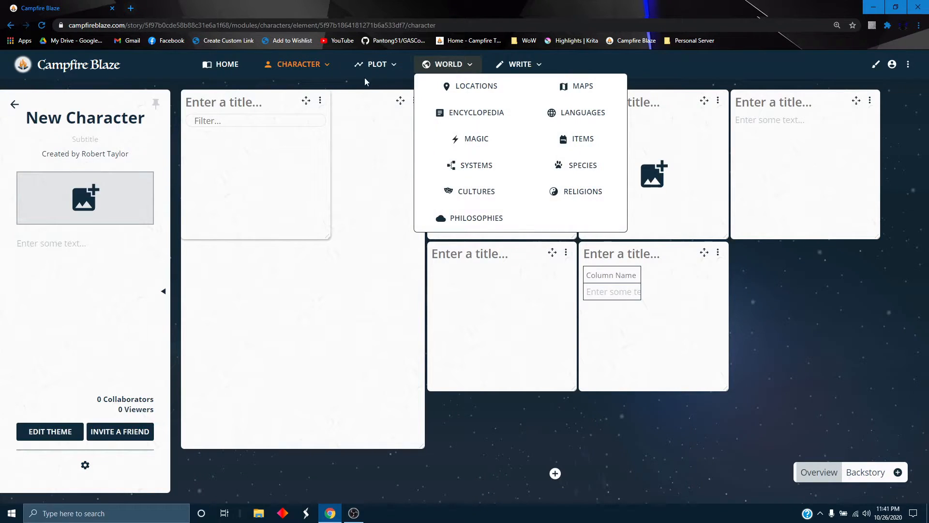
{"action": "left_click", "coordinate": [320, 100]}
{"action": "left_click", "coordinate": [301, 143]}
Open the Encyclopedia, search the library for "hair - color" and link the Hair - Color - Black article
{"action": "left_click", "coordinate": [464, 64]}
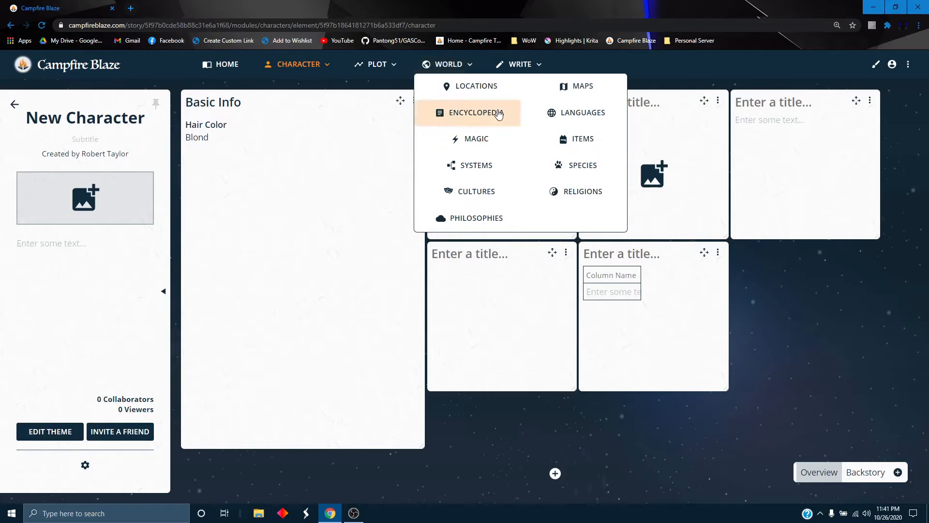
{"action": "left_click", "coordinate": [484, 114]}
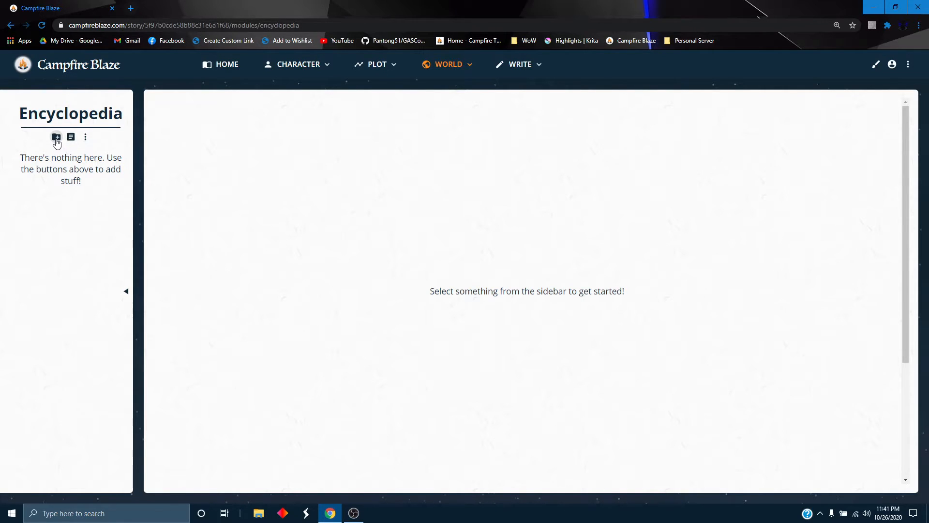
{"action": "left_click", "coordinate": [86, 137]}
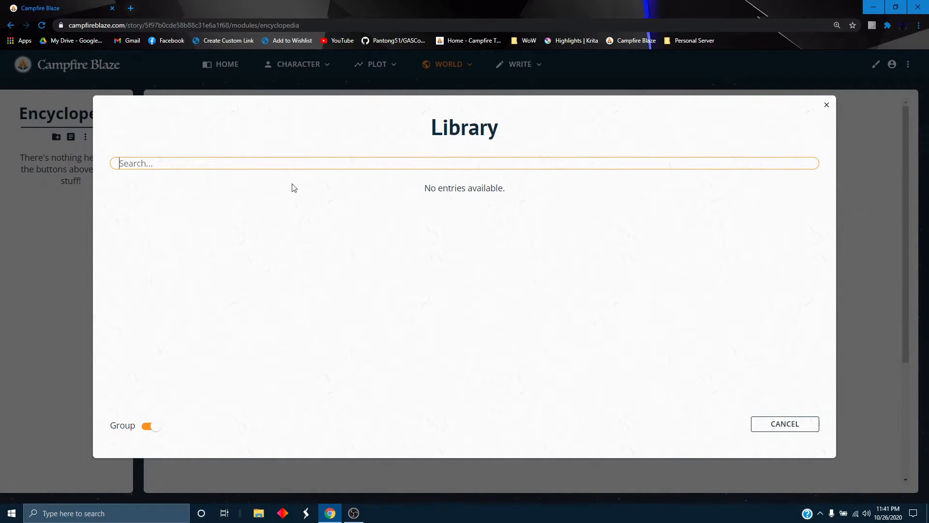
{"action": "type", "text": "hair - color"}
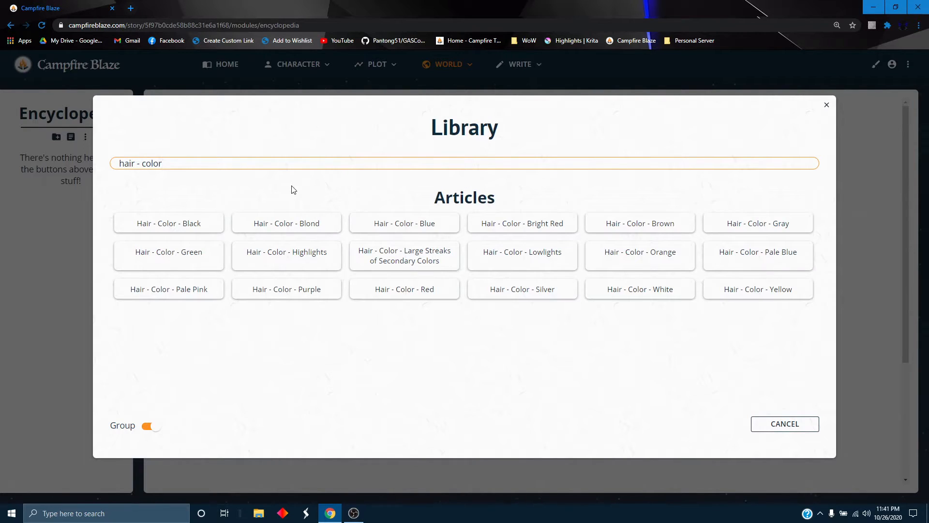
{"action": "left_click", "coordinate": [180, 232]}
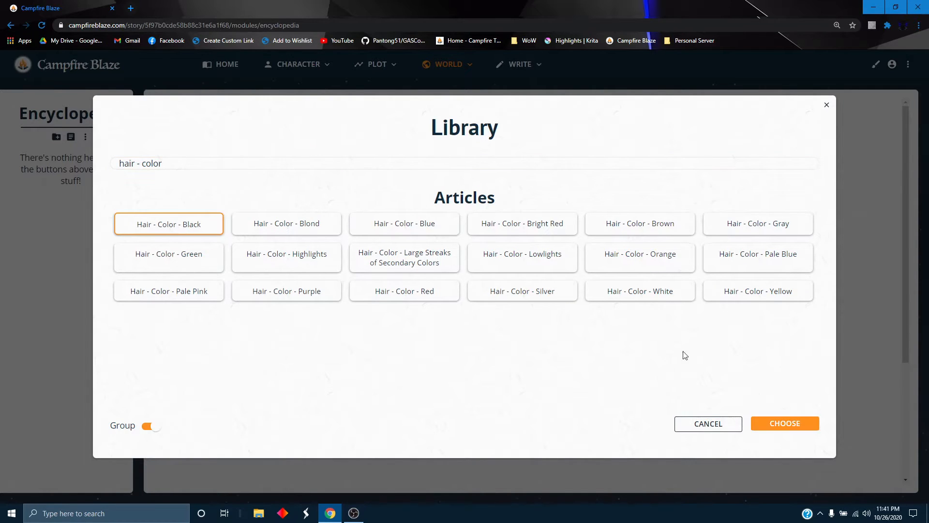
{"action": "left_click", "coordinate": [280, 225], "text": "shift"}
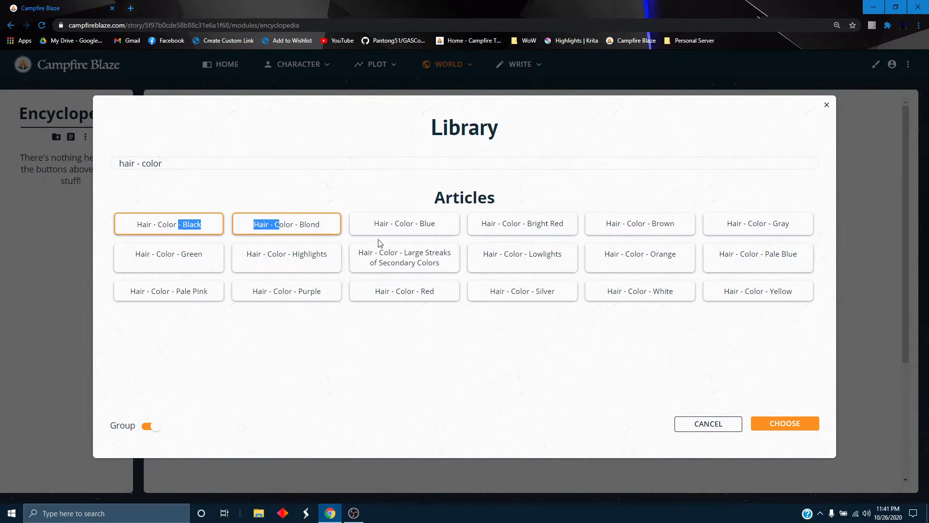
{"action": "left_click", "coordinate": [410, 228], "text": "shift"}
{"action": "left_click", "coordinate": [532, 228], "text": "shift"}
{"action": "left_click", "coordinate": [778, 424]}
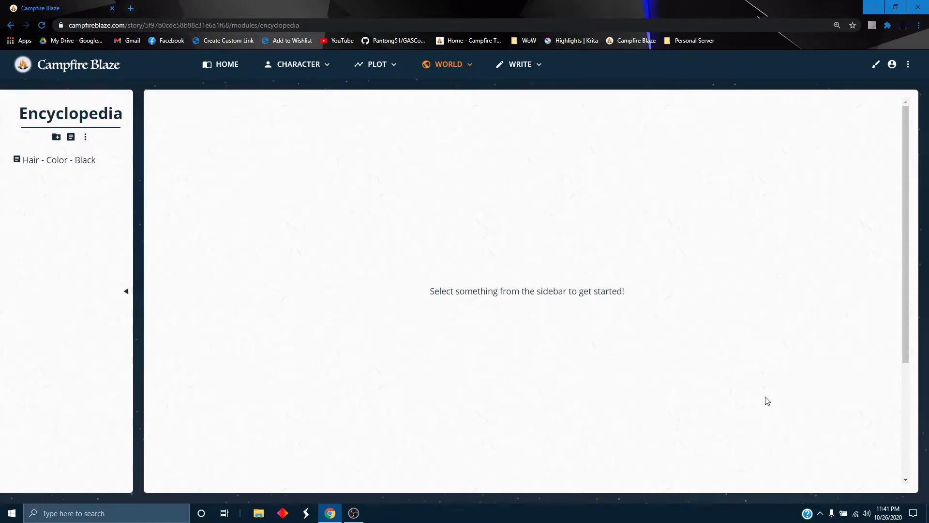
Search the library for "hair - color" and link the Hair - Color - Blue article into the Encyclopedia
{"action": "left_click", "coordinate": [85, 140]}
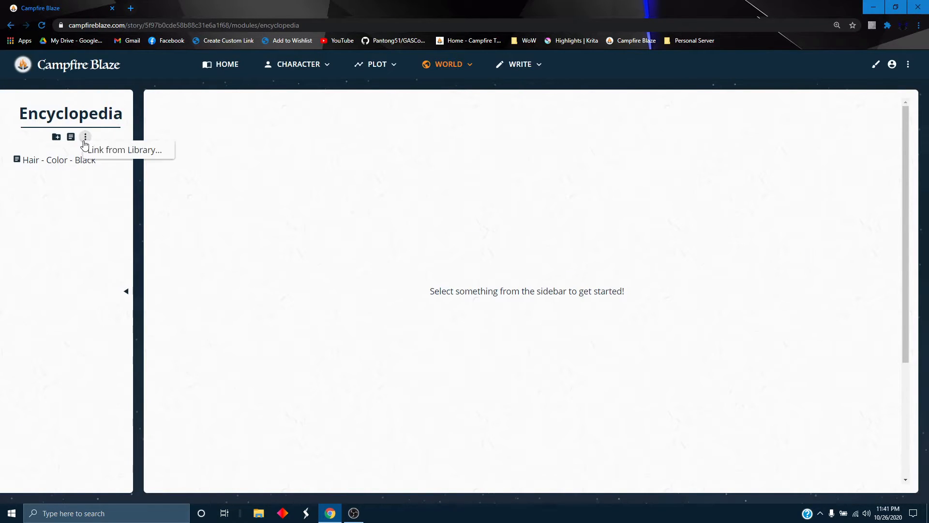
{"action": "left_click", "coordinate": [92, 149]}
{"action": "type", "text": "hair - color"}
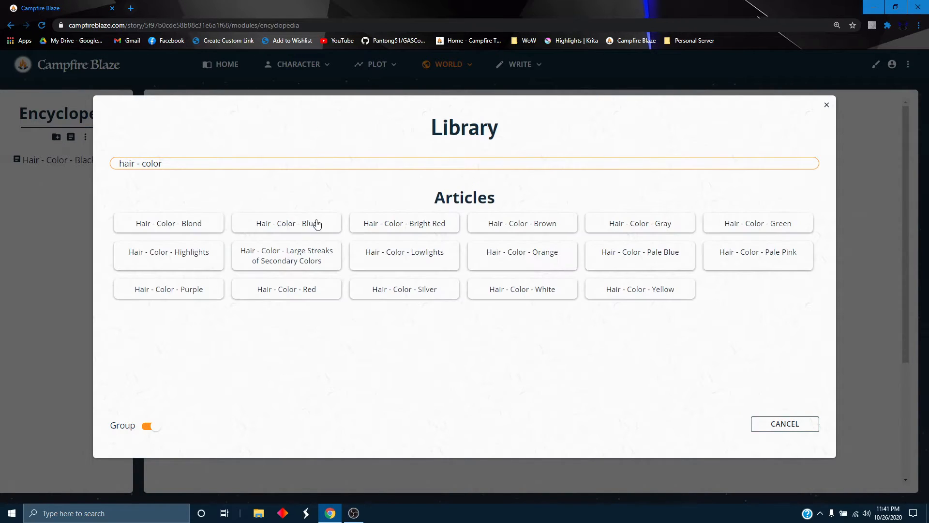
{"action": "left_click", "coordinate": [315, 224]}
{"action": "left_click", "coordinate": [793, 425]}
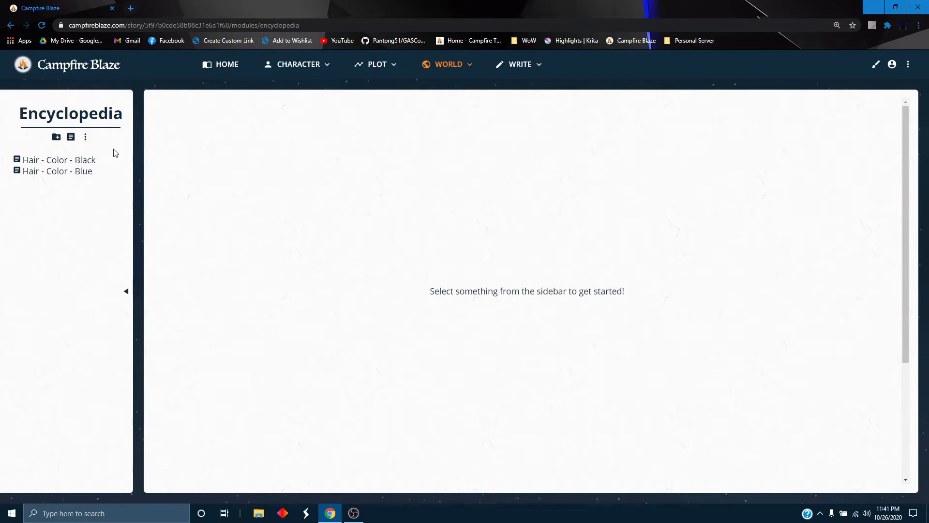
Search the library for "Hair - color" and link the Hair - Color - Gray article into the Encyclopedia
{"action": "left_click", "coordinate": [85, 137]}
{"action": "left_click", "coordinate": [118, 151]}
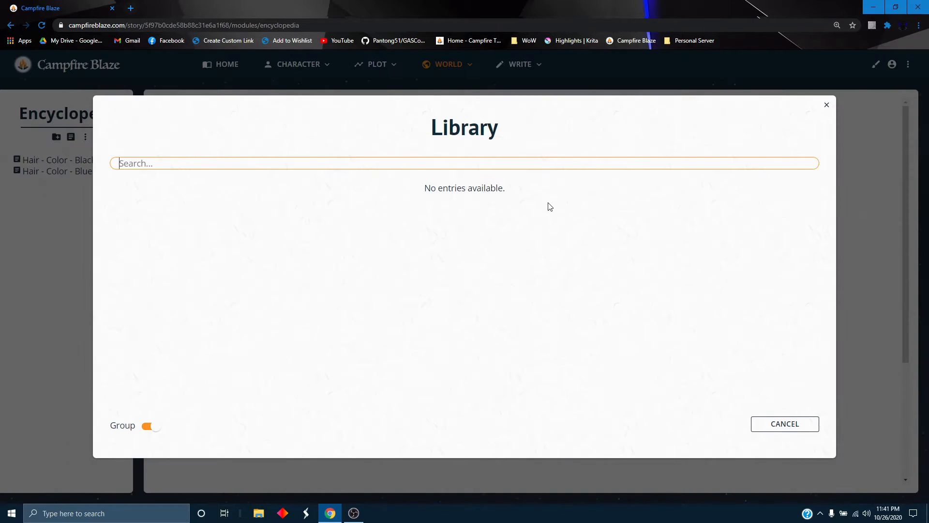
{"action": "type", "text": "Hair - color"}
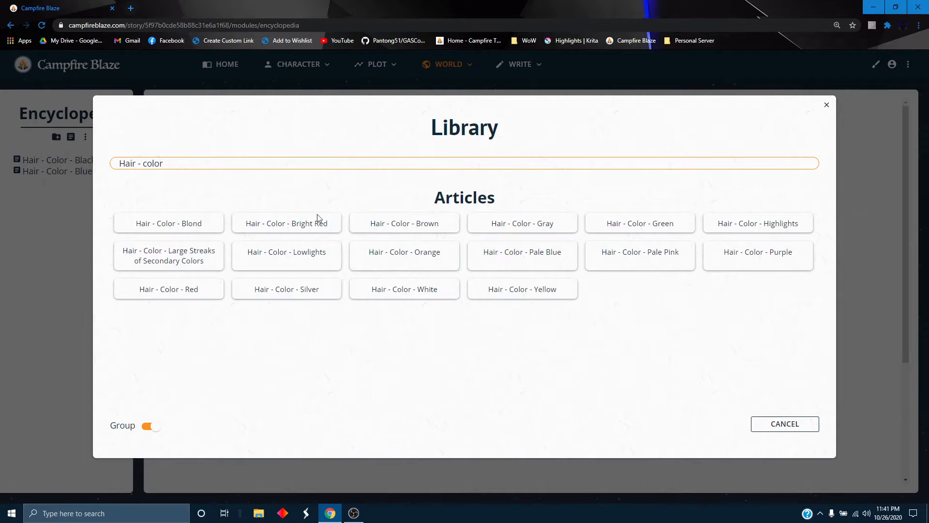
{"action": "left_click", "coordinate": [538, 228]}
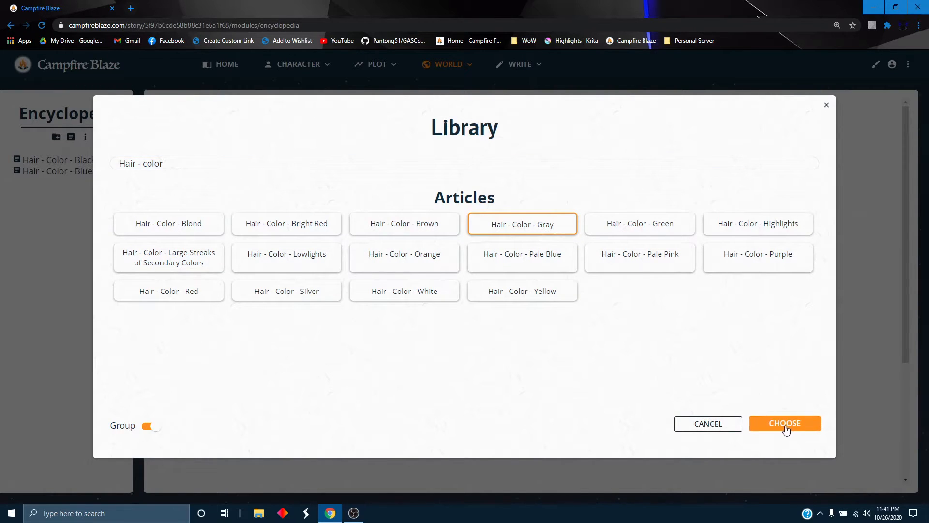
{"action": "left_click", "coordinate": [784, 426]}
Replace "Blond" in New Character's Hair Color item with a link to the Hair - Color - Black article, follow it and return to the character
{"action": "left_click", "coordinate": [286, 74]}
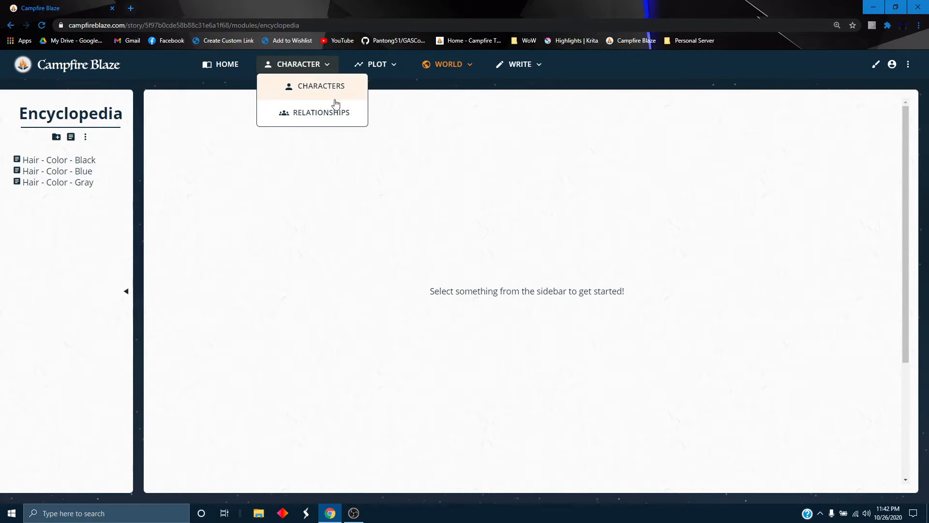
{"action": "left_click", "coordinate": [320, 87]}
{"action": "left_click", "coordinate": [58, 160]}
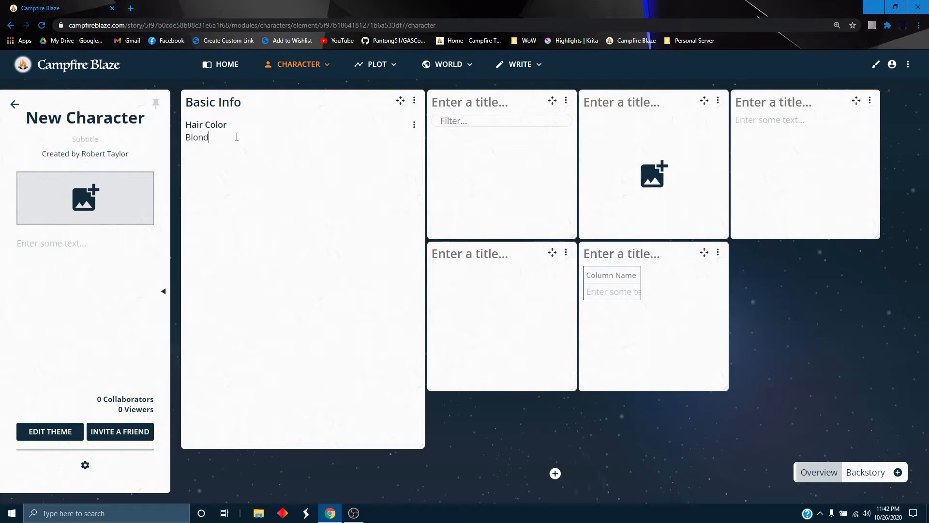
{"action": "double_click", "coordinate": [236, 136]}
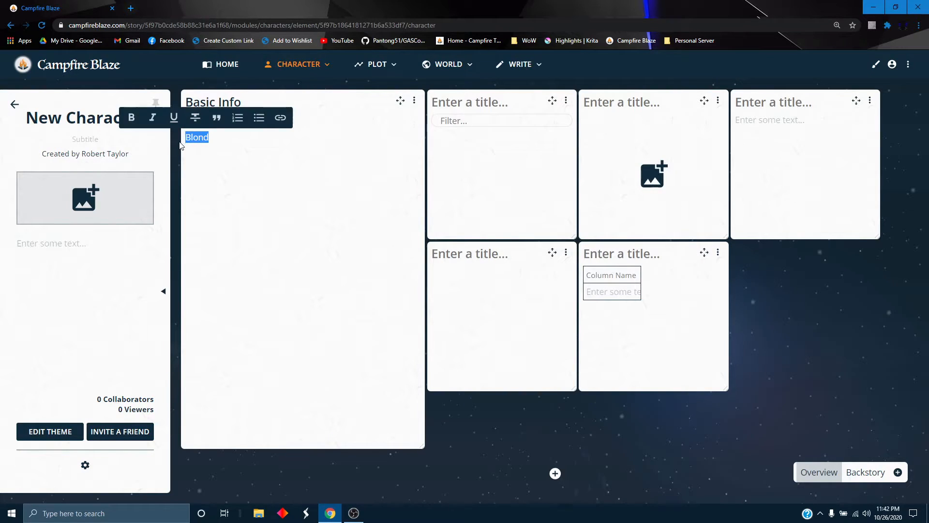
{"action": "key", "text": "BackSpace"}
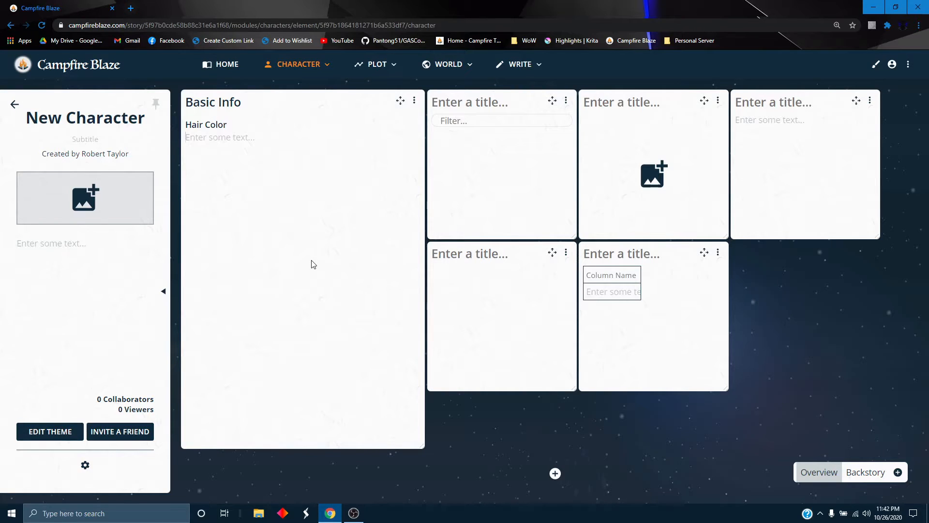
{"action": "type", "text": "@"}
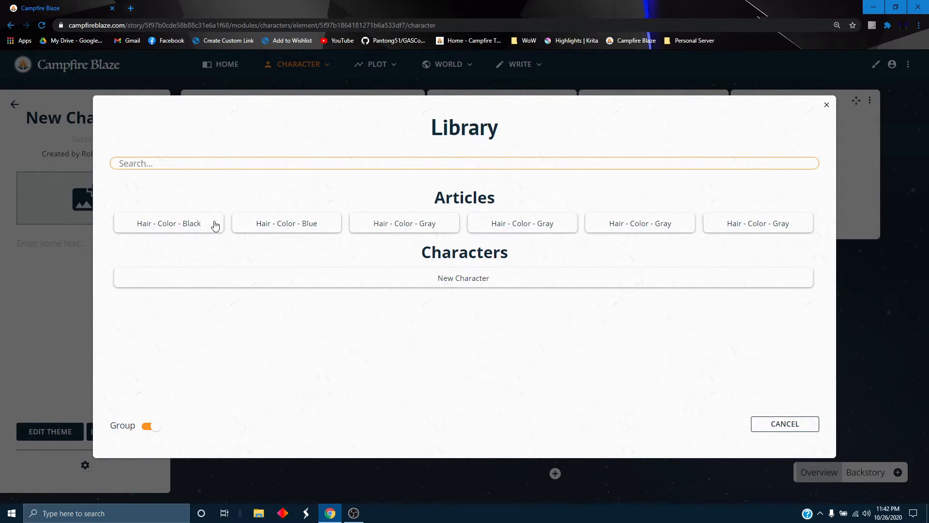
{"action": "left_click", "coordinate": [181, 232]}
{"action": "left_click", "coordinate": [777, 429]}
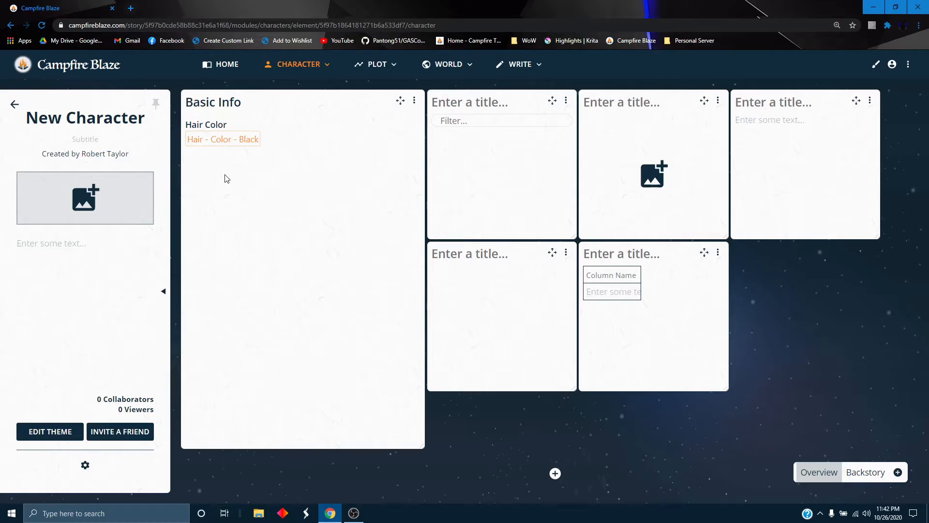
{"action": "left_click", "coordinate": [221, 139]}
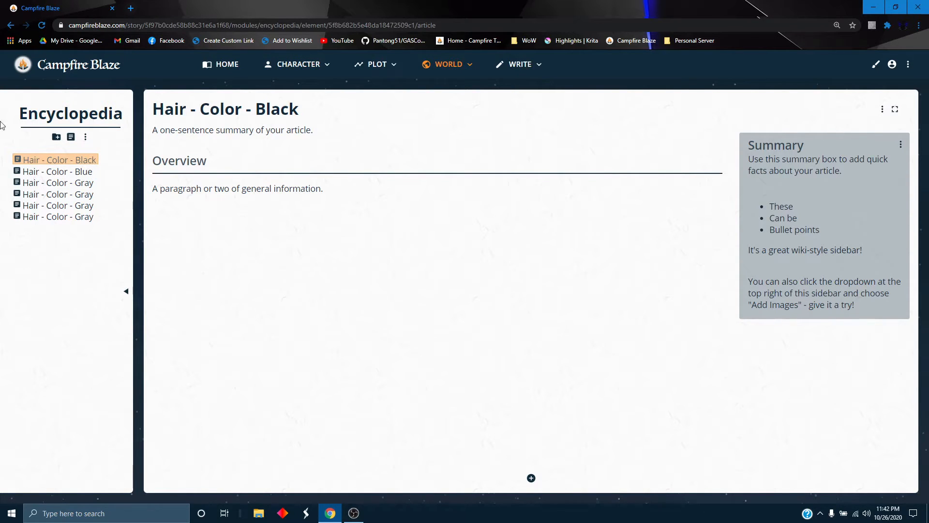
{"action": "left_click", "coordinate": [11, 24]}
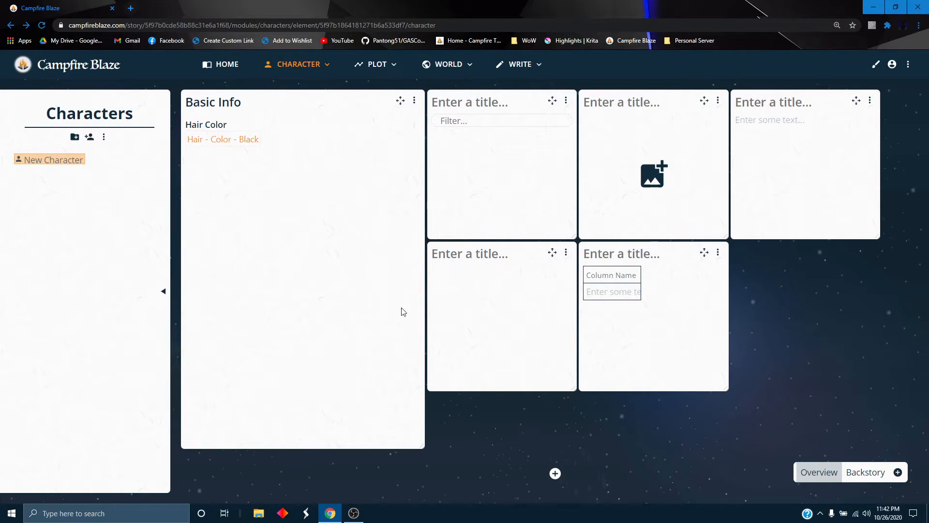
Paste the copied Basic Info panel onto the character page, move the Hair Color panel off it and delete the pasted panel
{"action": "right_click", "coordinate": [449, 419]}
{"action": "left_click", "coordinate": [489, 425]}
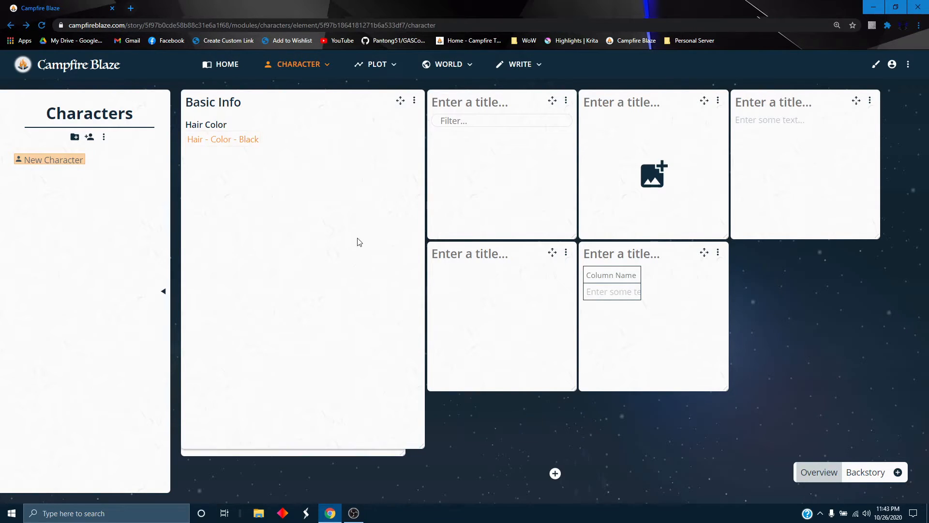
{"action": "left_click_drag", "start_coordinate": [401, 101], "coordinate": [694, 237]}
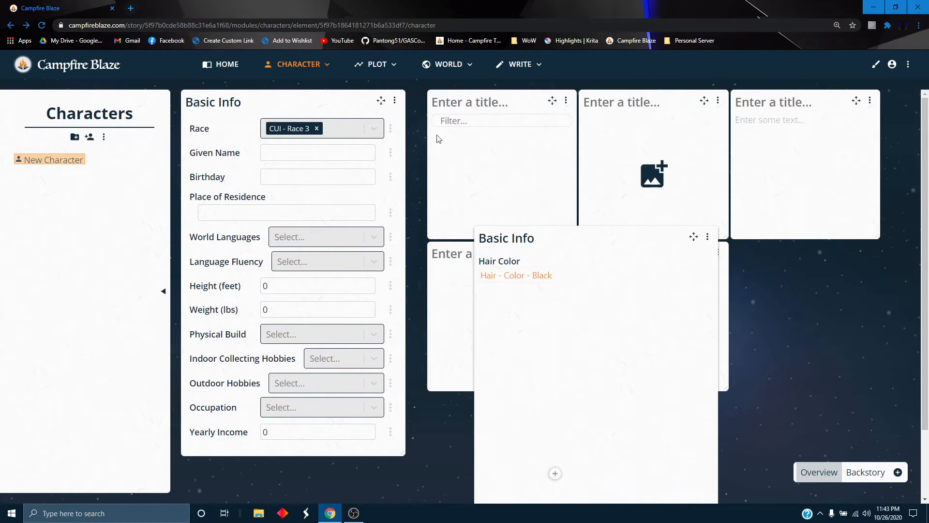
{"action": "left_click", "coordinate": [394, 100]}
{"action": "left_click", "coordinate": [339, 128]}
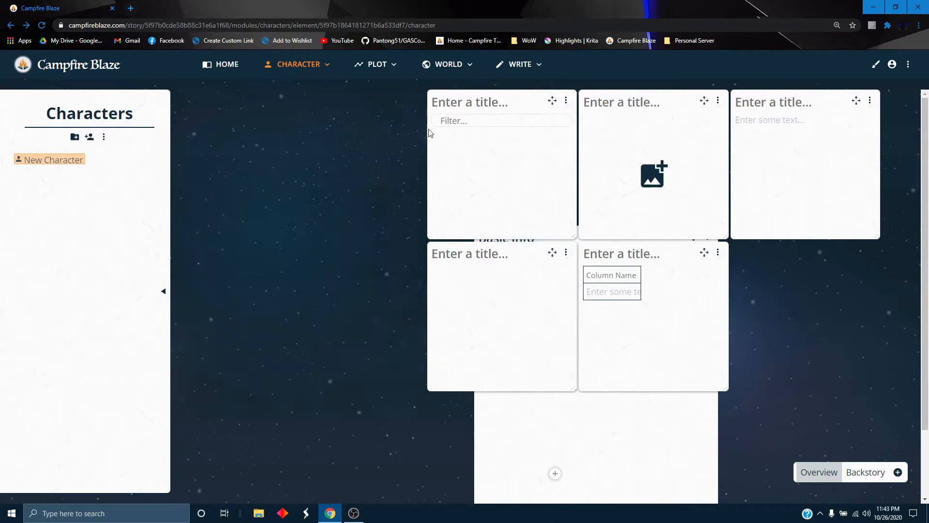
{"action": "left_click", "coordinate": [688, 426]}
Move the Basic Info panel with the Hair Color item further down the page and back to its original spot
{"action": "left_click", "coordinate": [693, 238]}
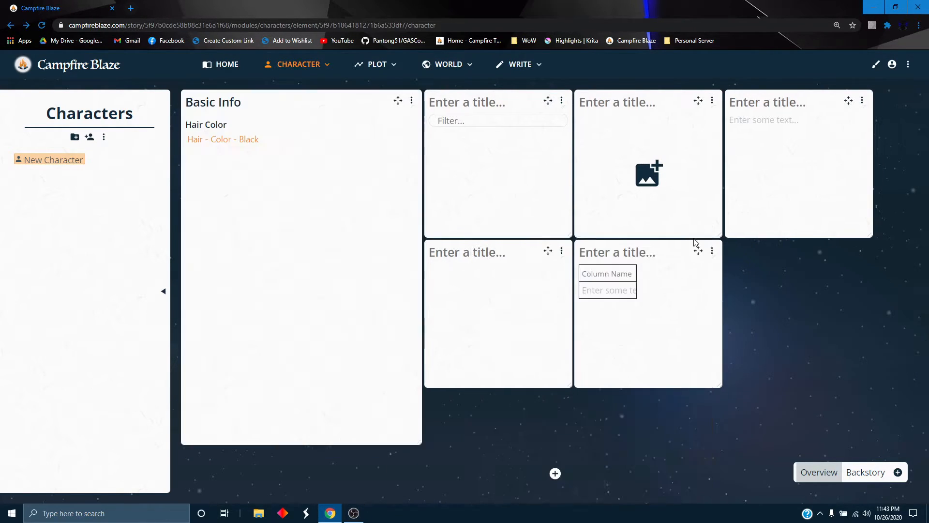
{"action": "left_click_drag", "start_coordinate": [397, 102], "coordinate": [391, 318]}
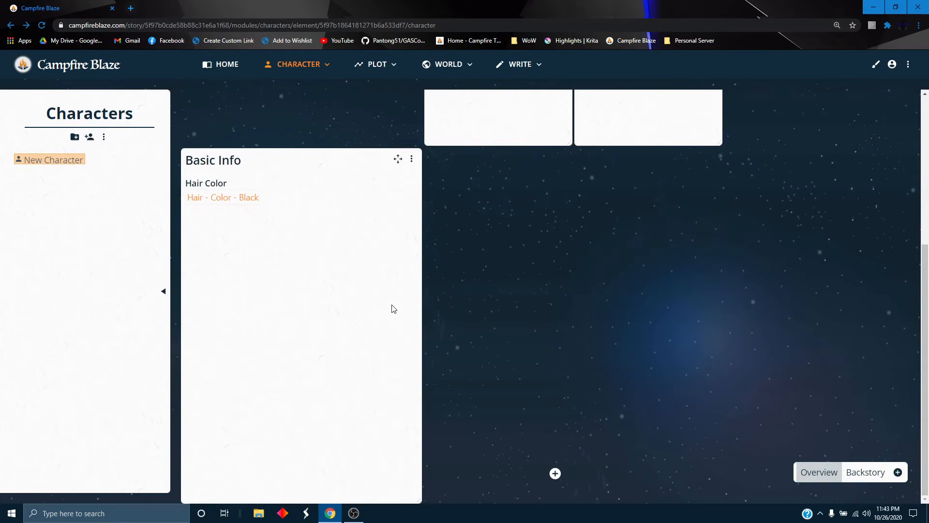
{"action": "scroll", "coordinate": [394, 308], "scroll_direction": "up", "scroll_amount": 5}
{"action": "left_click_drag", "start_coordinate": [397, 400], "coordinate": [386, 102]}
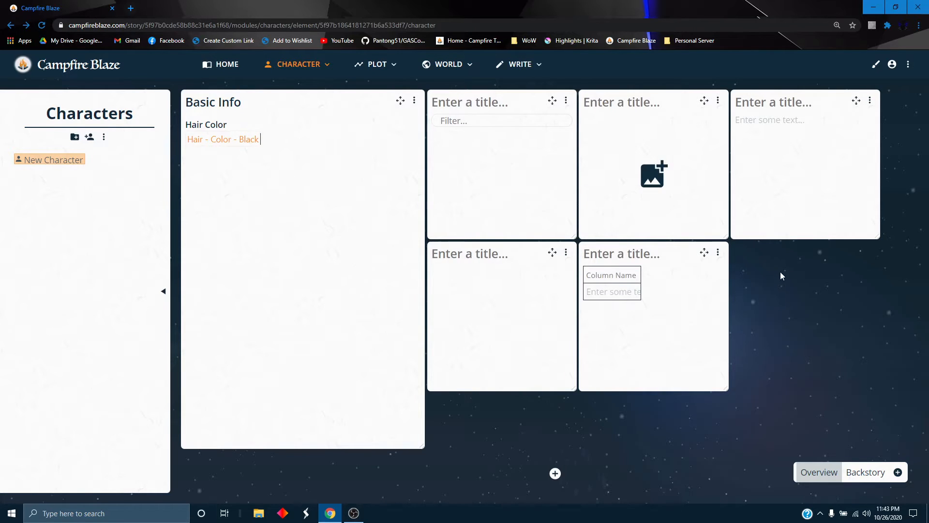
Look at the stored pictures available for the untitled image panel and close the chooser without picking one
{"action": "left_click", "coordinate": [654, 191]}
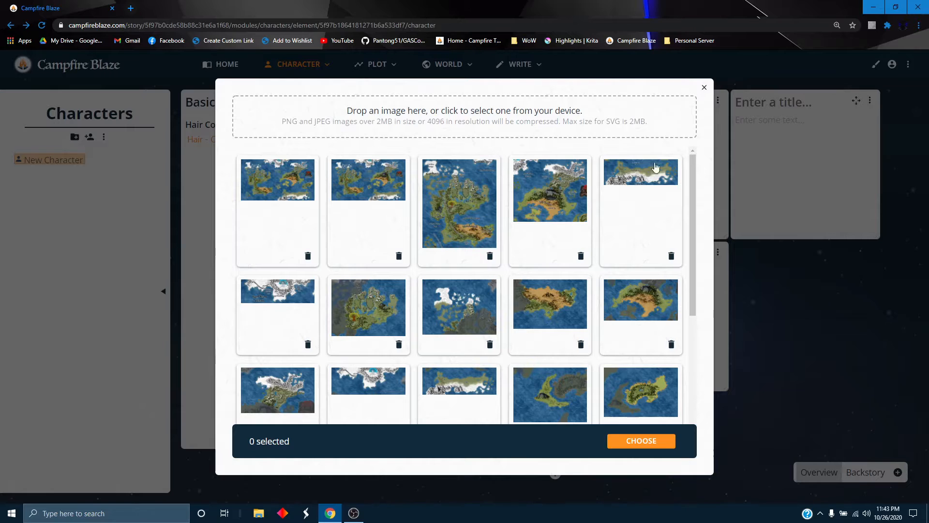
{"action": "left_click", "coordinate": [704, 89]}
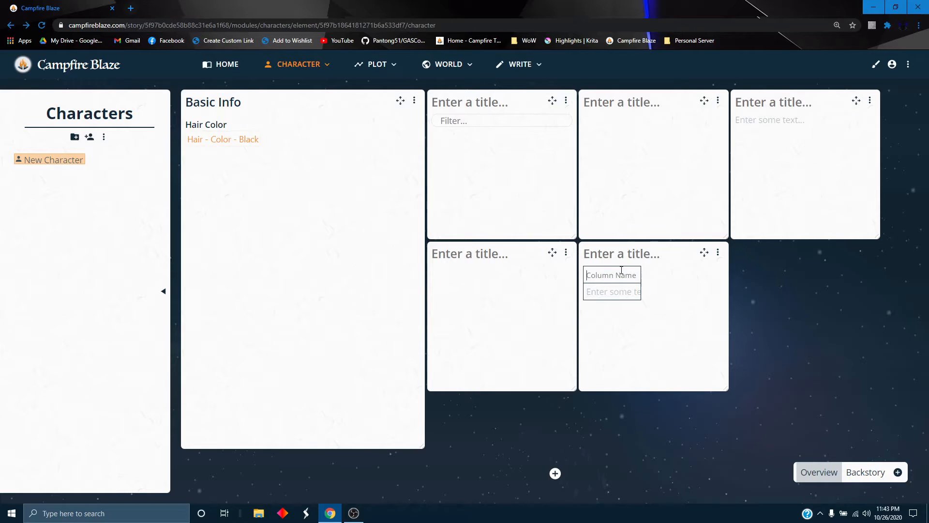
Add one row and two columns to the table in the untitled table panel
{"action": "left_click", "coordinate": [718, 252]}
{"action": "left_click", "coordinate": [703, 262]}
{"action": "left_click", "coordinate": [718, 252]}
{"action": "left_click", "coordinate": [707, 272]}
{"action": "left_click", "coordinate": [717, 252]}
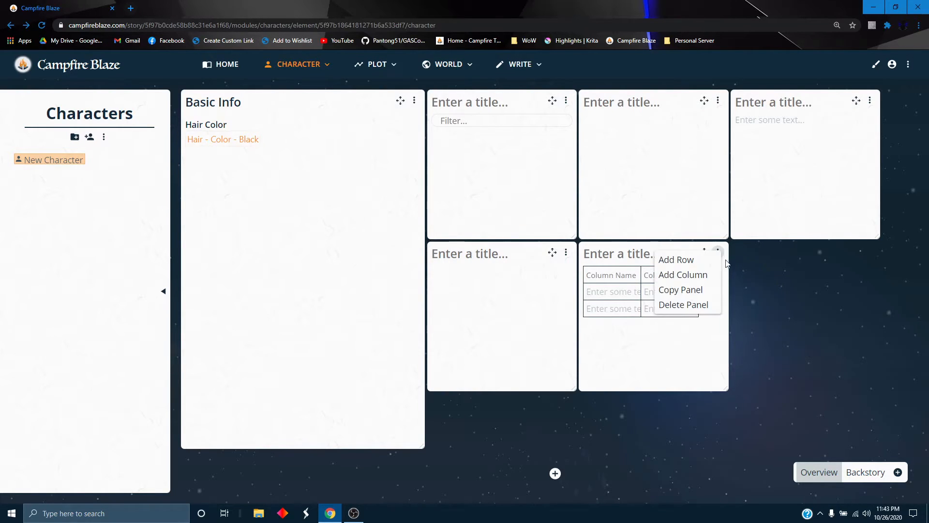
{"action": "left_click", "coordinate": [707, 272]}
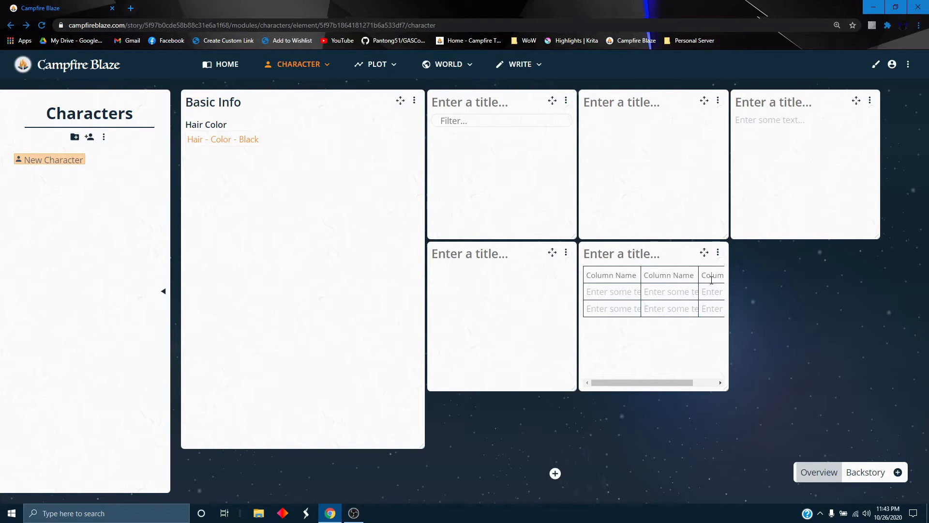
{"action": "scroll", "coordinate": [715, 275], "scroll_direction": "right", "scroll_amount": 2}
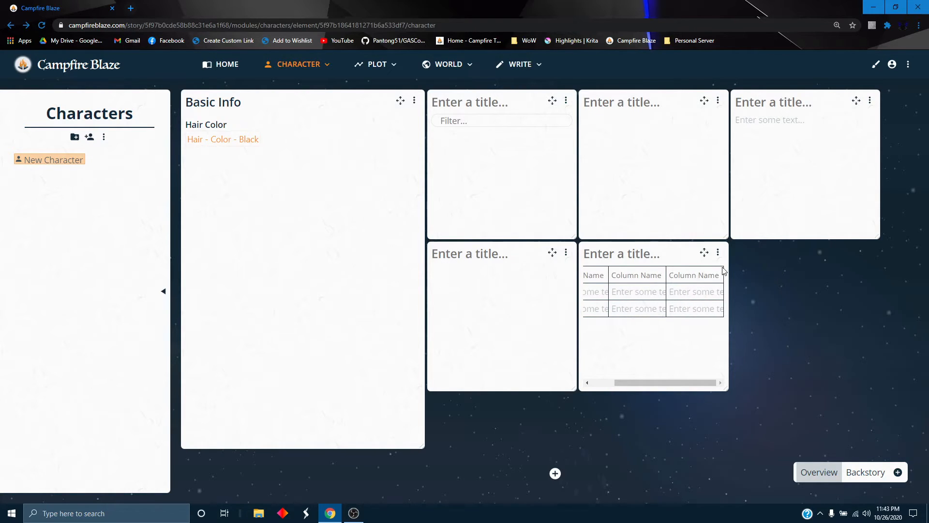
{"action": "scroll", "coordinate": [647, 284], "scroll_direction": "left", "scroll_amount": 2}
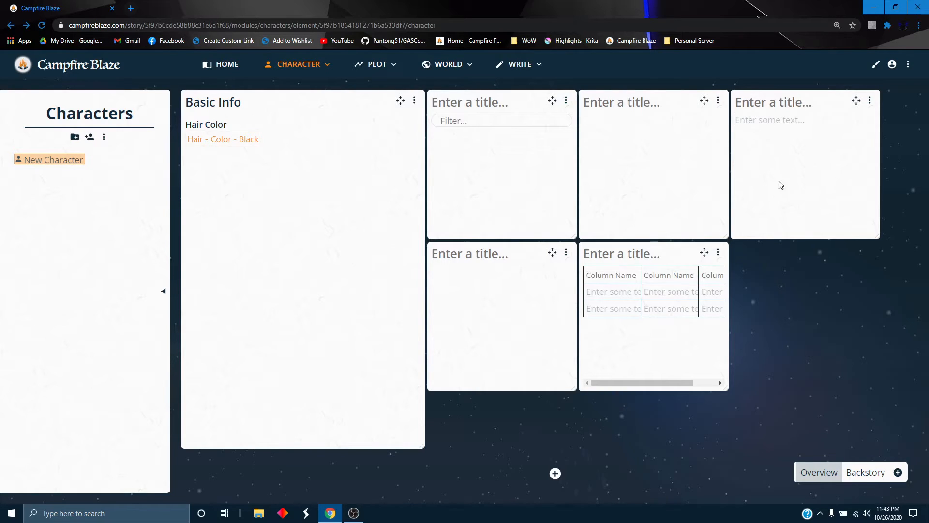
Title the empty text panel "Random Text" and write "So here you can type pretty much whatever you would like you can also use the" in it
{"action": "type", "text": "Random Text"}
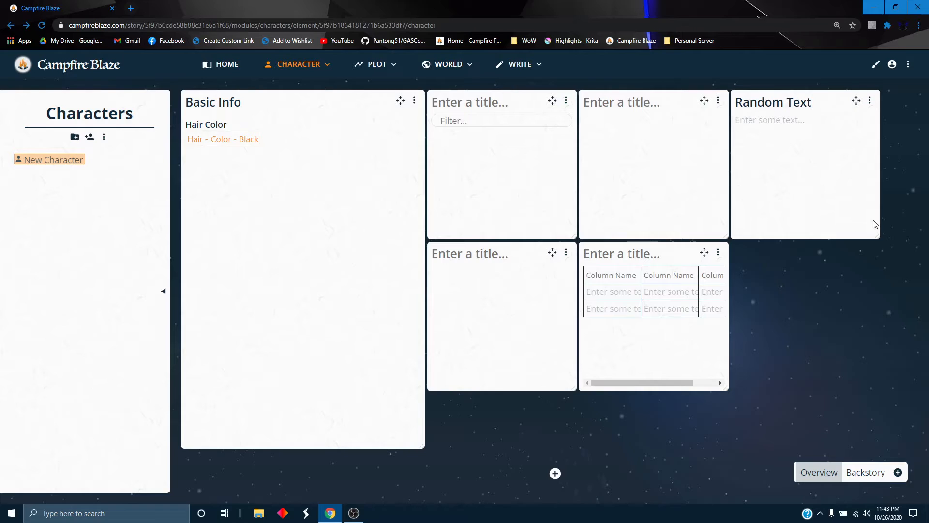
{"action": "left_click", "coordinate": [758, 132]}
{"action": "type", "text": "So here you can type pretty much wh"}
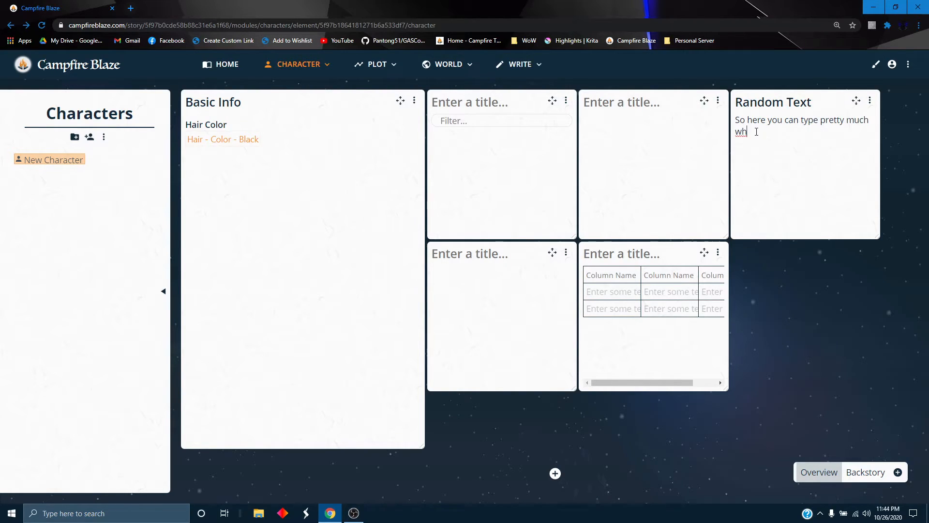
{"action": "type", "text": "atever you would like you can also use the"}
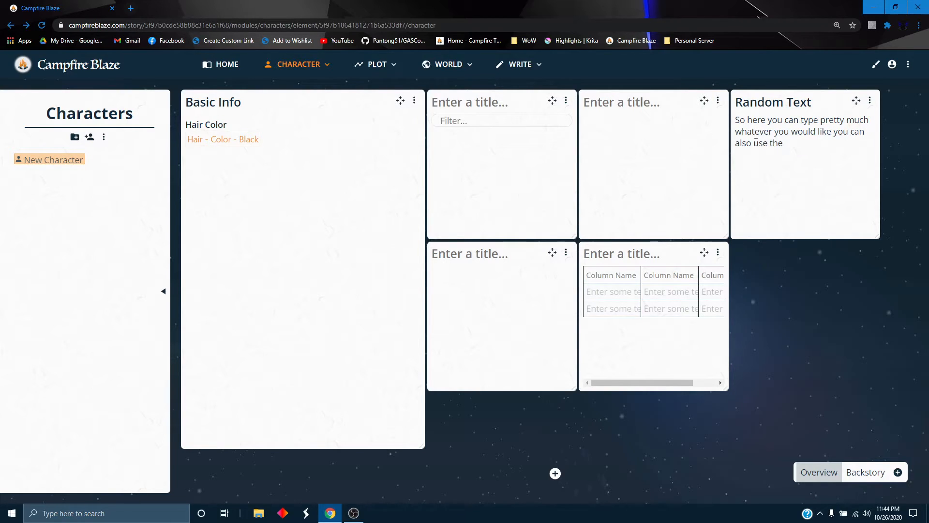
Continue the Random Text panel with "shift+ 2 to get" followed by an inline link to a Hair - Color - Gray article
{"action": "type", "text": " \"@"}
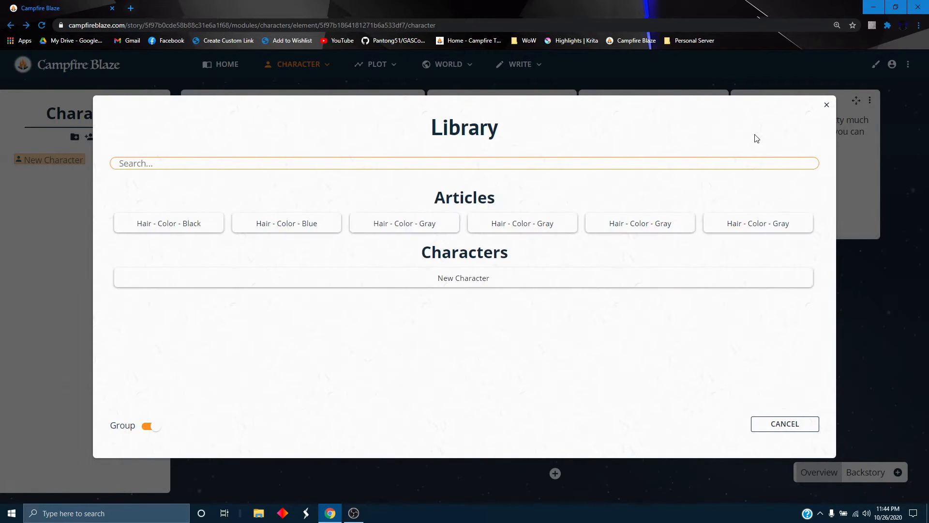
{"action": "left_click", "coordinate": [826, 104]}
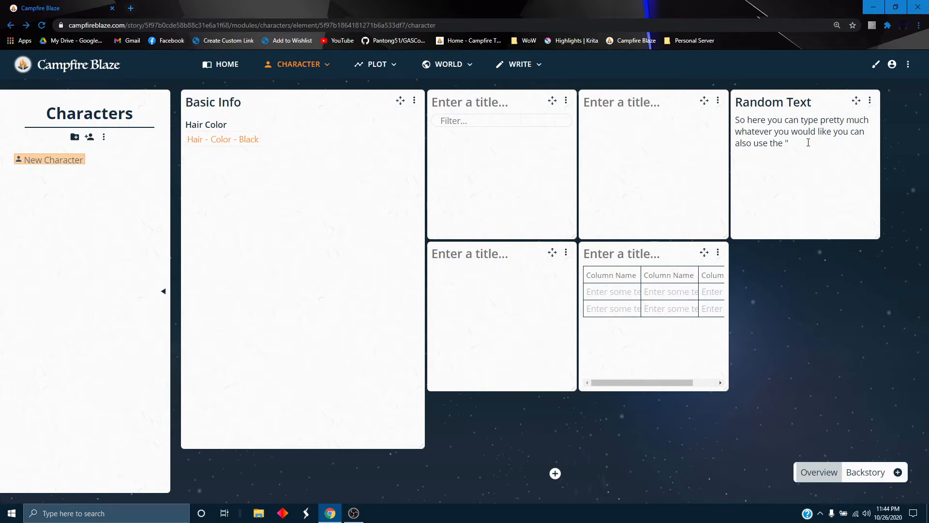
{"action": "type", "text": "shift+2 to get"}
{"action": "key", "text": "shift+2"}
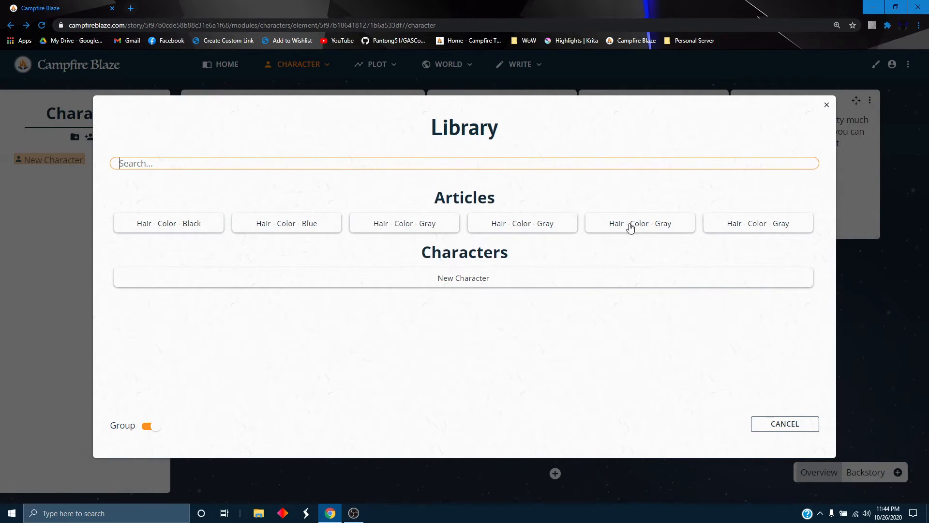
{"action": "left_click", "coordinate": [639, 229]}
{"action": "left_click", "coordinate": [783, 426]}
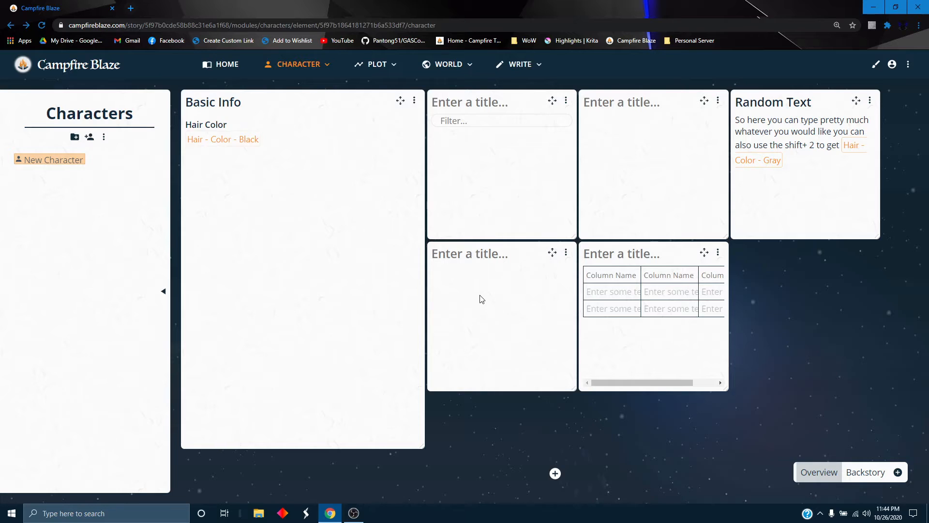
Check the library for entries usable in the untitled statistics panel beside the table panel and leave without picking one
{"action": "left_click", "coordinate": [506, 247]}
{"action": "left_click", "coordinate": [565, 252]}
{"action": "left_click", "coordinate": [519, 260]}
{"action": "left_click", "coordinate": [615, 301]}
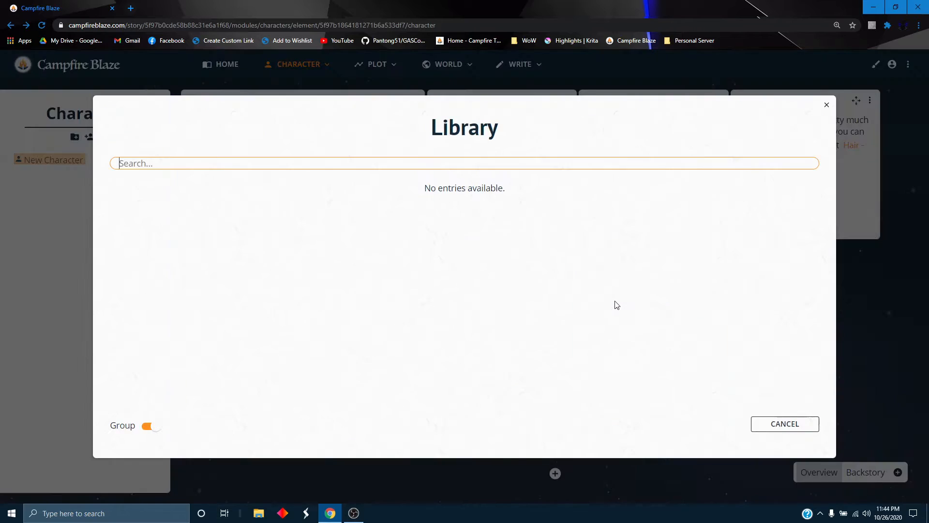
{"action": "left_click", "coordinate": [827, 105]}
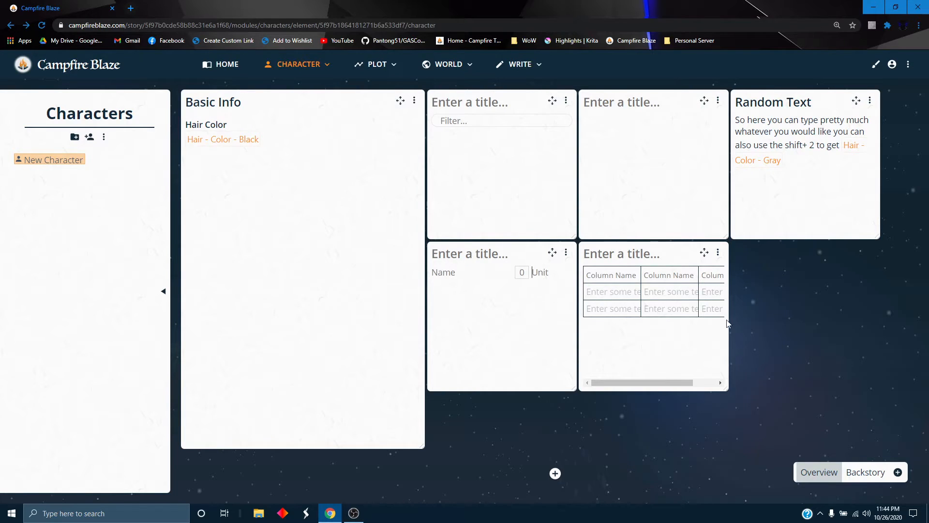
Name the statistic in the untitled panel "Height" with "Feet" as its unit
{"action": "type", "text": "Height"}
{"action": "double_click", "coordinate": [529, 272]}
{"action": "key", "text": "BackSpace"}
{"action": "type", "text": "FeetHeight"}
Add a second statistic named "Weight" with the unit "Pounds" below Height
{"action": "left_click", "coordinate": [566, 252]}
{"action": "left_click", "coordinate": [519, 262]}
{"action": "left_click", "coordinate": [446, 291]}
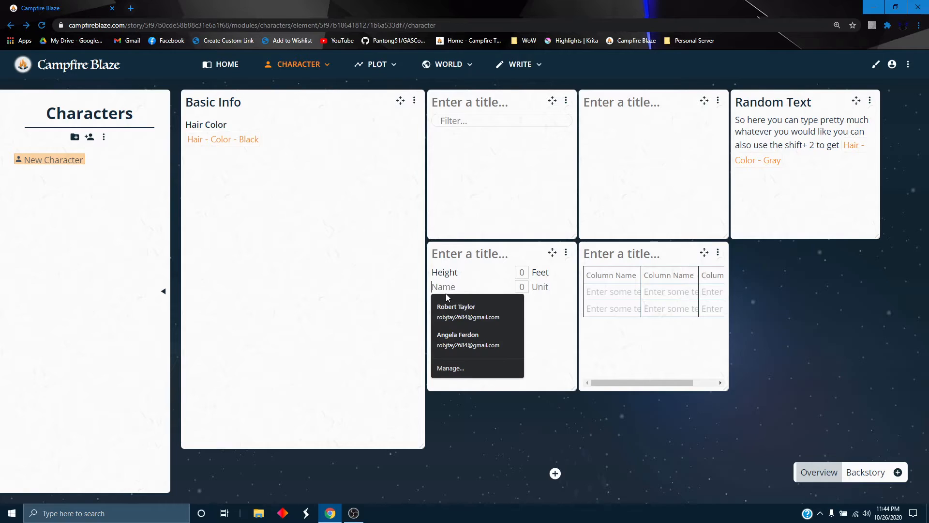
{"action": "type", "text": "Weight"}
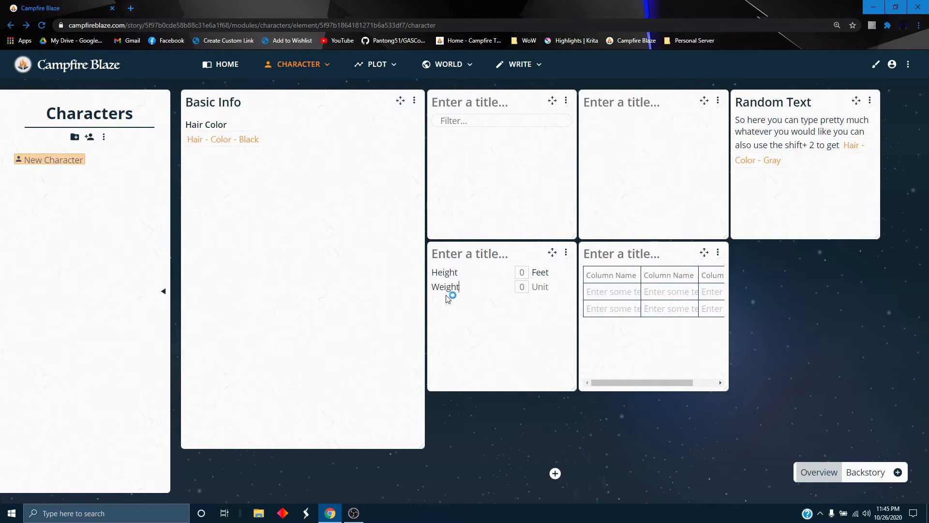
{"action": "type", "text": "Pounds"}
Set the Height statistic to 585 and the Weight statistic to 9000
{"action": "left_click", "coordinate": [523, 273]}
{"action": "type", "text": "585"}
{"action": "left_click", "coordinate": [515, 286]}
{"action": "type", "text": "900"}
{"action": "left_click", "coordinate": [554, 326]}
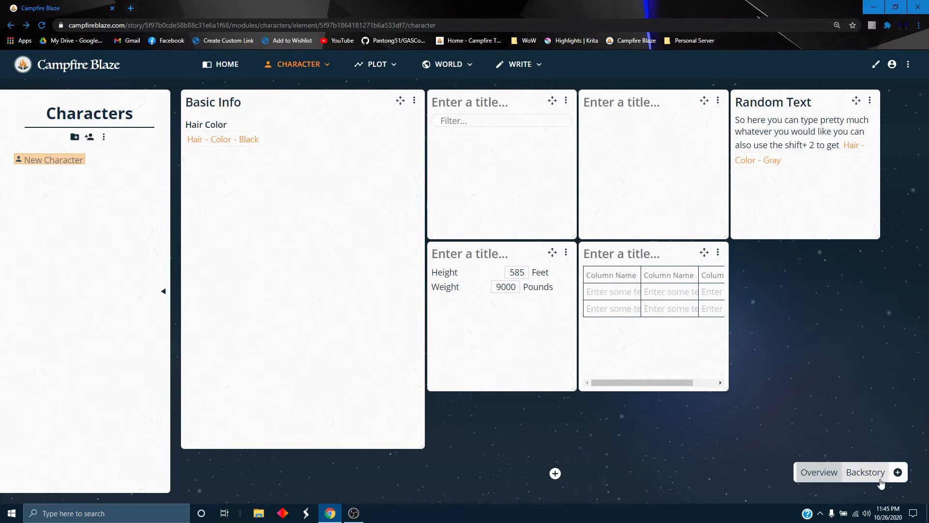
View the character's Backstory page and add a new page named "Combat Methods"
{"action": "left_click", "coordinate": [866, 472]}
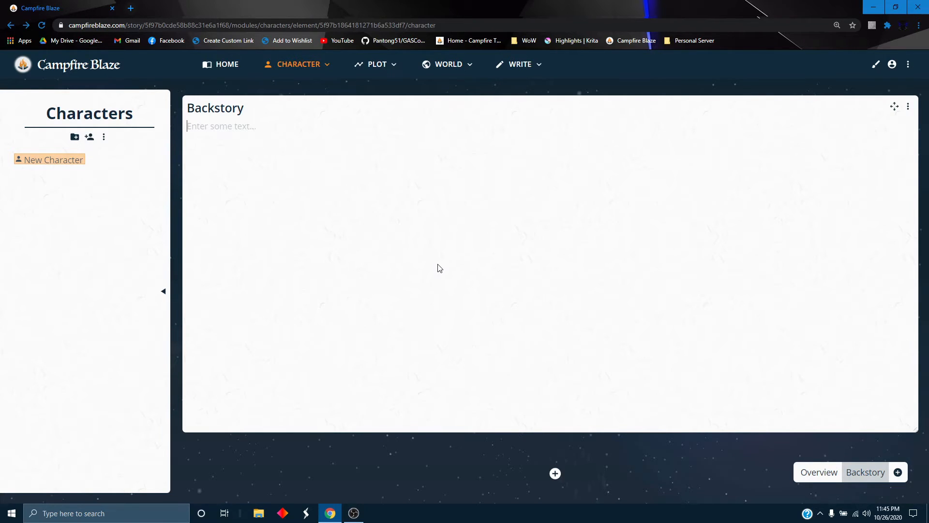
{"action": "left_click", "coordinate": [823, 472]}
{"action": "left_click", "coordinate": [879, 474]}
{"action": "left_click", "coordinate": [898, 472]}
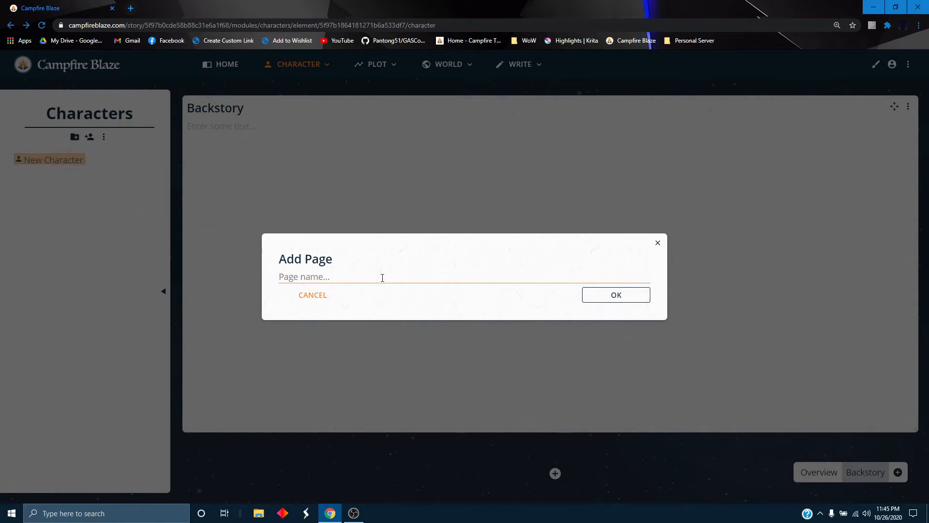
{"action": "type", "text": "Combat Methods"}
{"action": "key", "text": "Return"}
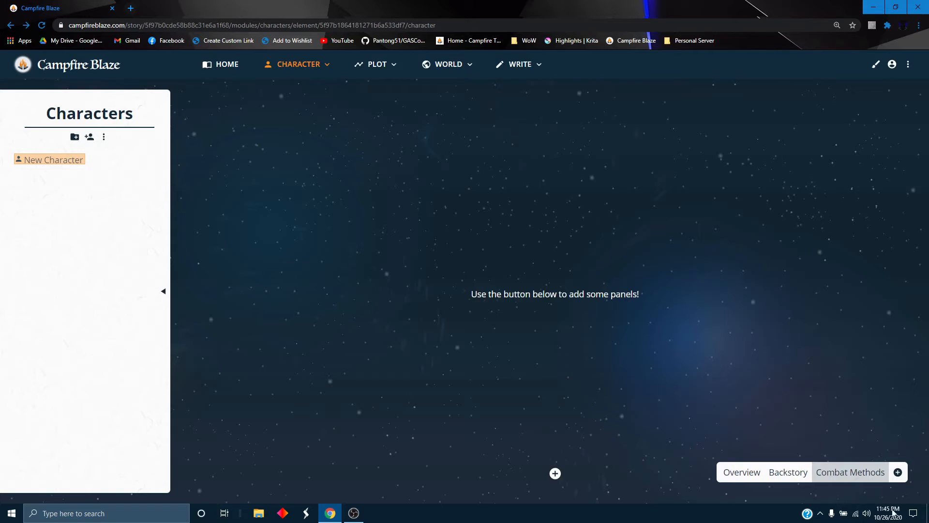
Add a text panel and a second untitled panel to the Combat Methods page, placing them side by side
{"action": "left_click", "coordinate": [556, 474]}
{"action": "left_click", "coordinate": [390, 267]}
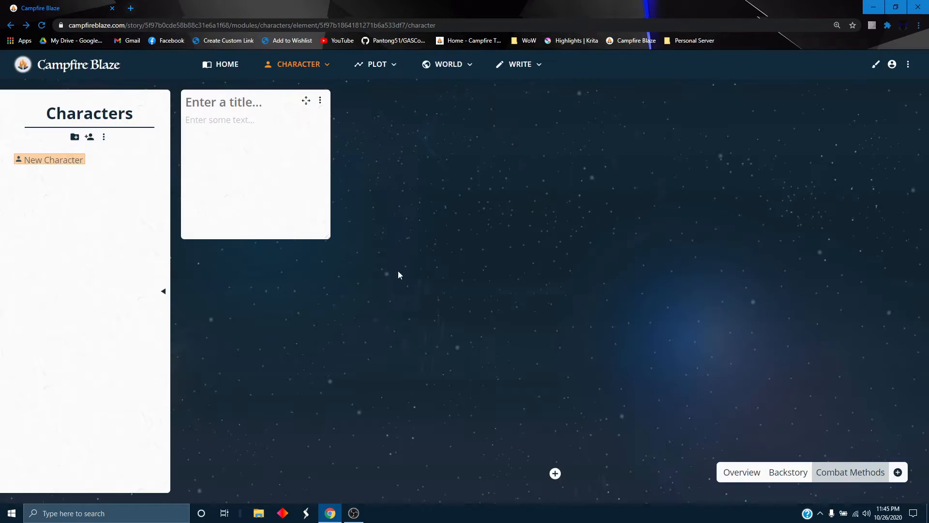
{"action": "left_click", "coordinate": [554, 474]}
{"action": "left_click", "coordinate": [411, 293]}
{"action": "left_click_drag", "start_coordinate": [307, 101], "coordinate": [462, 97]}
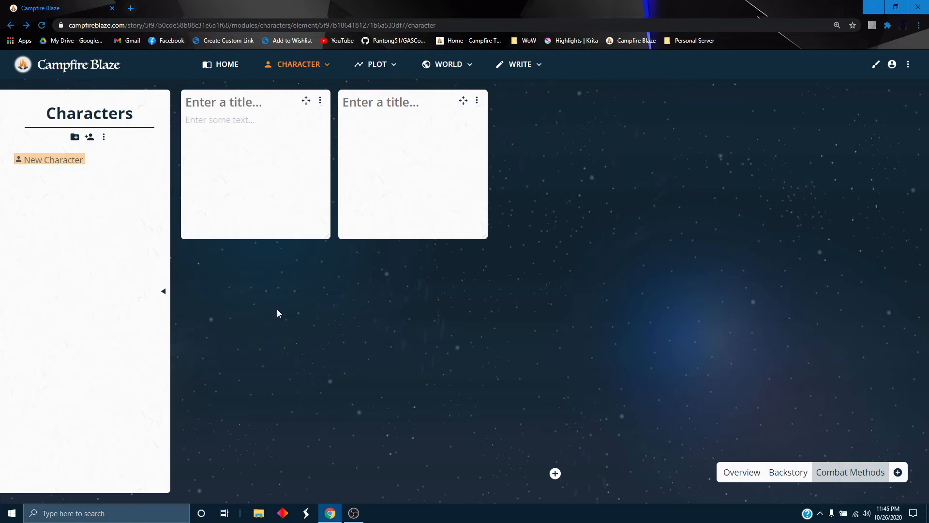
Set the character's grid snapping to 7 and move the remaining untitled panel to the page's upper-left corner
{"action": "left_click", "coordinate": [54, 161]}
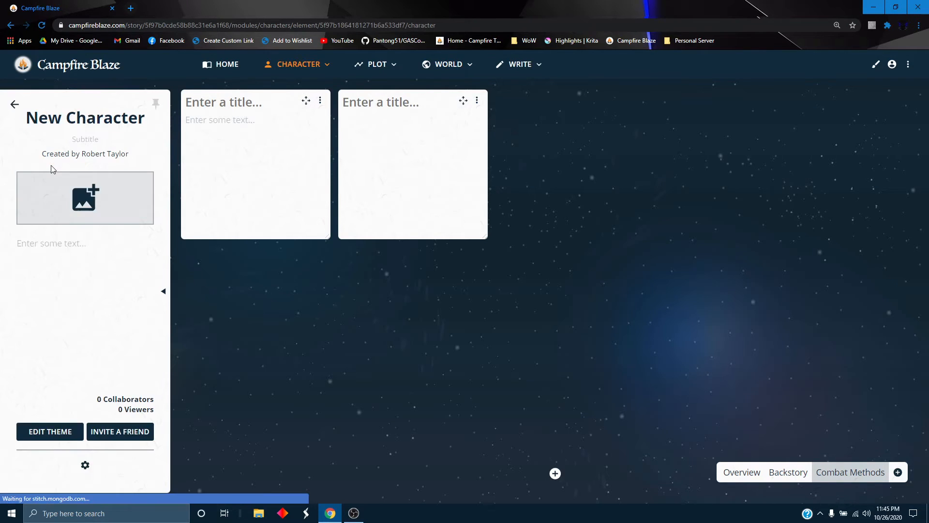
{"action": "left_click", "coordinate": [85, 464]}
{"action": "left_click", "coordinate": [121, 407]}
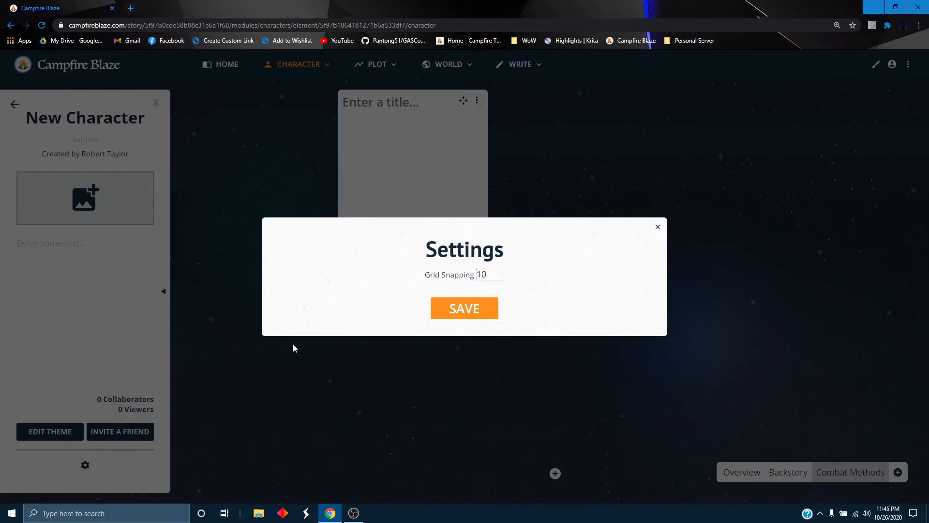
{"action": "left_click_drag", "start_coordinate": [490, 275], "coordinate": [464, 275]}
{"action": "type", "text": "7"}
{"action": "left_click", "coordinate": [446, 309]}
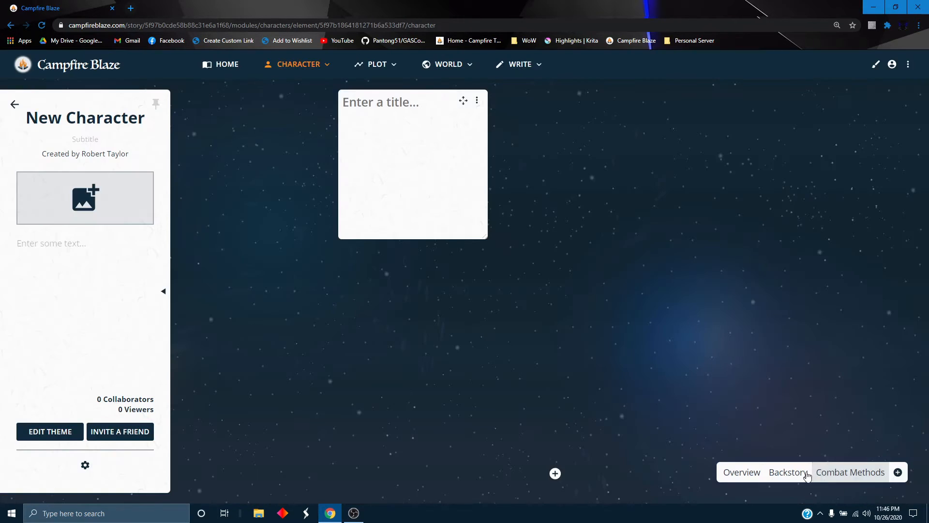
{"action": "left_click_drag", "start_coordinate": [463, 101], "coordinate": [306, 99]}
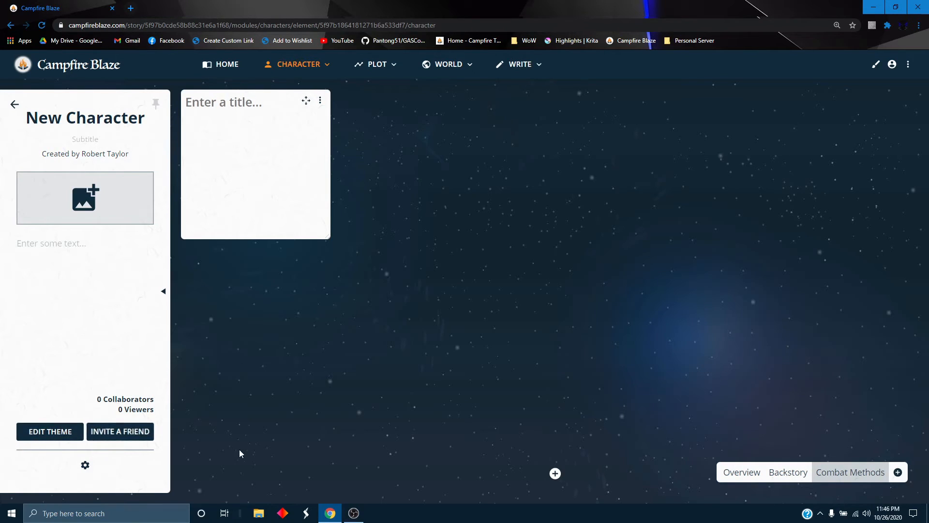
Save the character layout from the Overview page as a new template named "Youtube Template"
{"action": "left_click", "coordinate": [726, 471]}
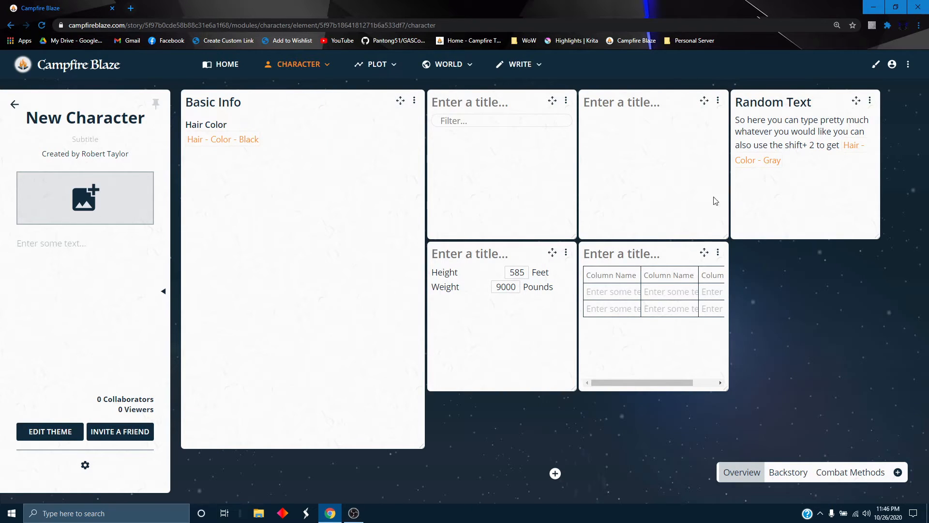
{"action": "left_click", "coordinate": [86, 465]}
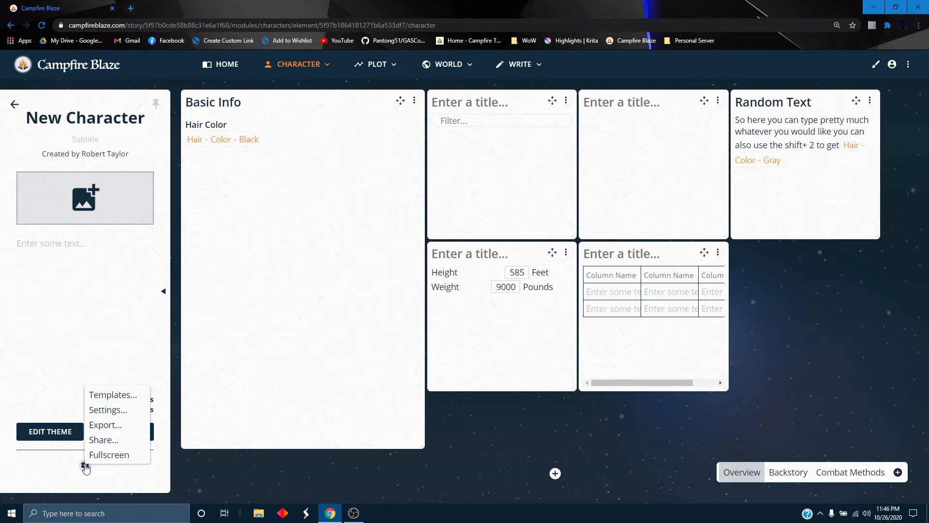
{"action": "left_click", "coordinate": [124, 394]}
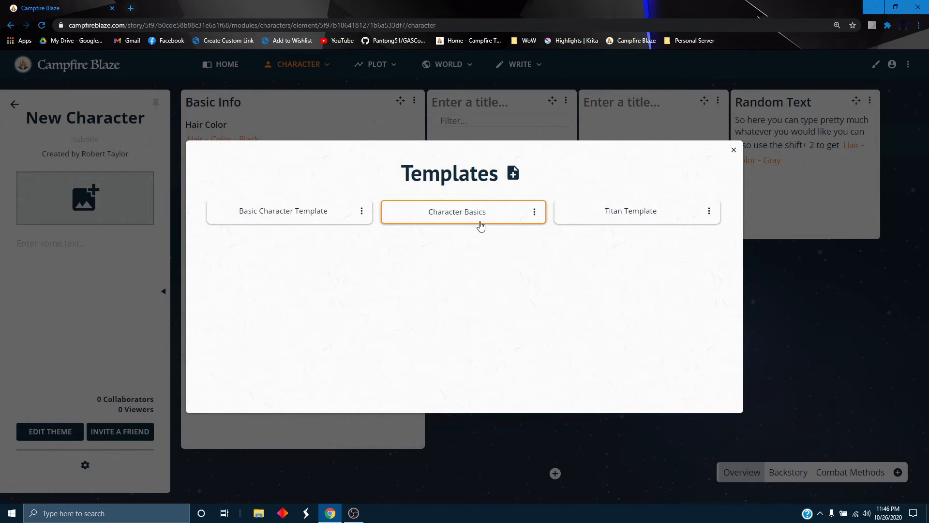
{"action": "left_click", "coordinate": [515, 174]}
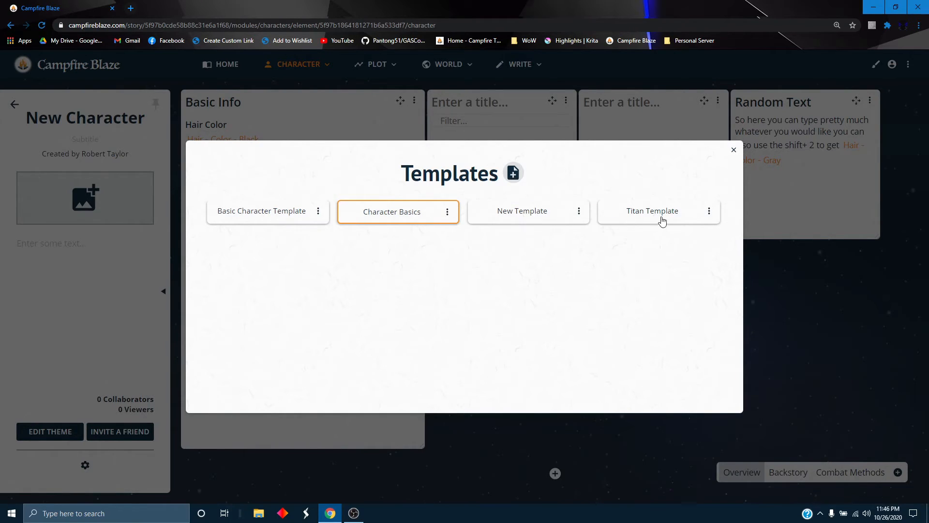
{"action": "left_click", "coordinate": [578, 211]}
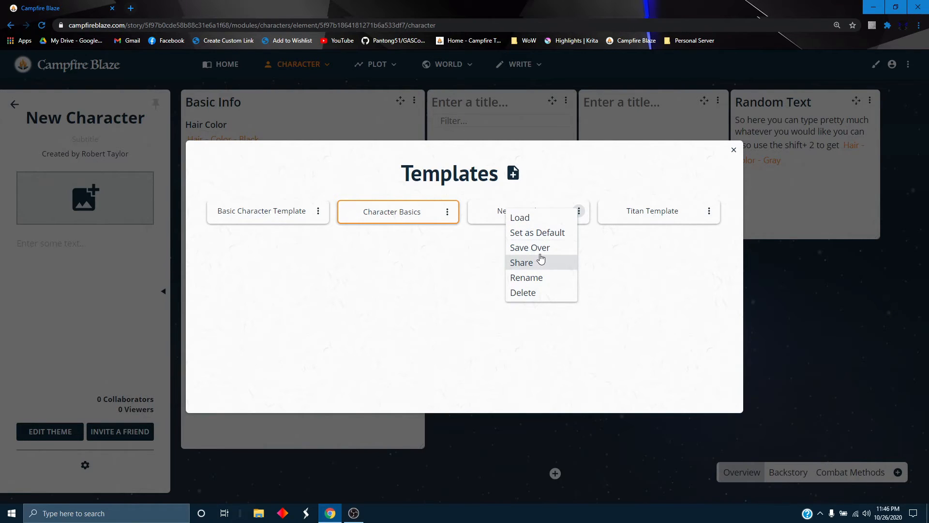
{"action": "left_click", "coordinate": [541, 281]}
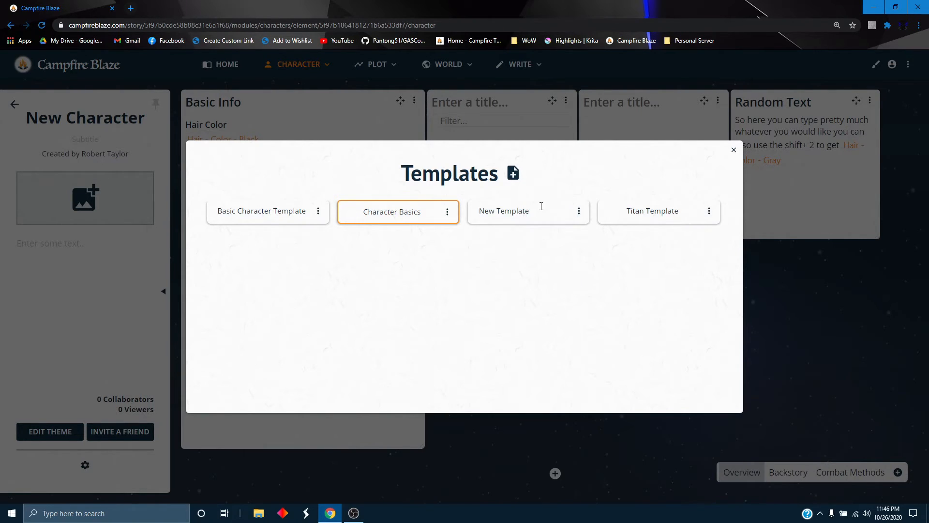
{"action": "left_click_drag", "start_coordinate": [541, 206], "coordinate": [476, 216]}
{"action": "type", "text": "Youtube Te"}
{"action": "left_click", "coordinate": [581, 347]}
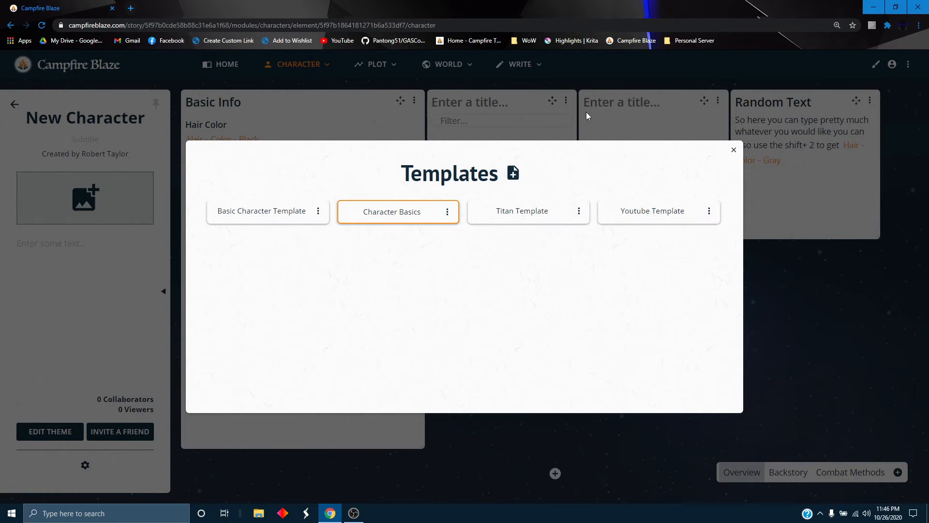
Make Youtube Template the default character template and close the template list
{"action": "left_click", "coordinate": [710, 212]}
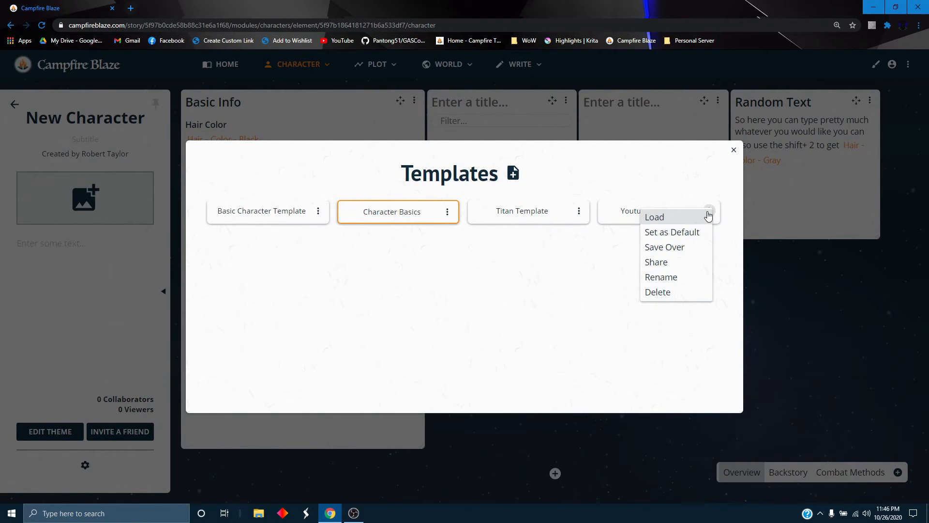
{"action": "left_click", "coordinate": [683, 233]}
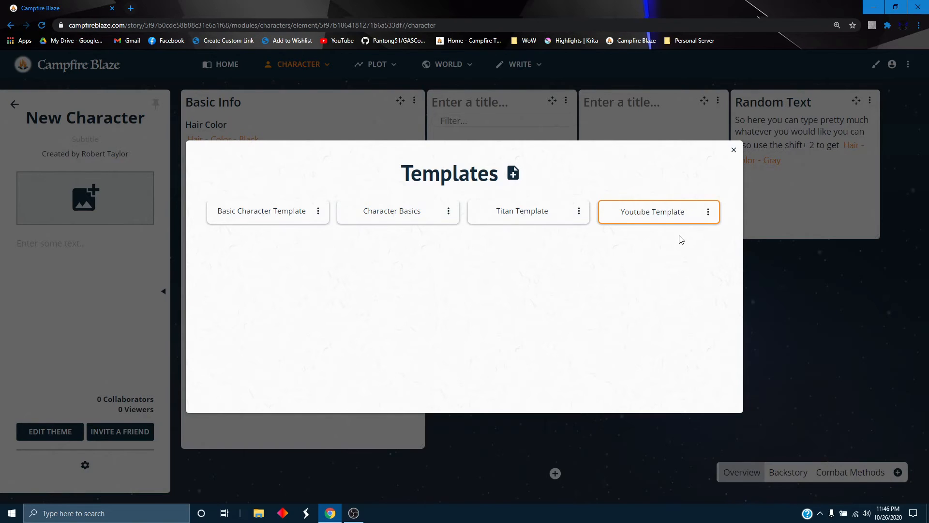
{"action": "left_click", "coordinate": [733, 150]}
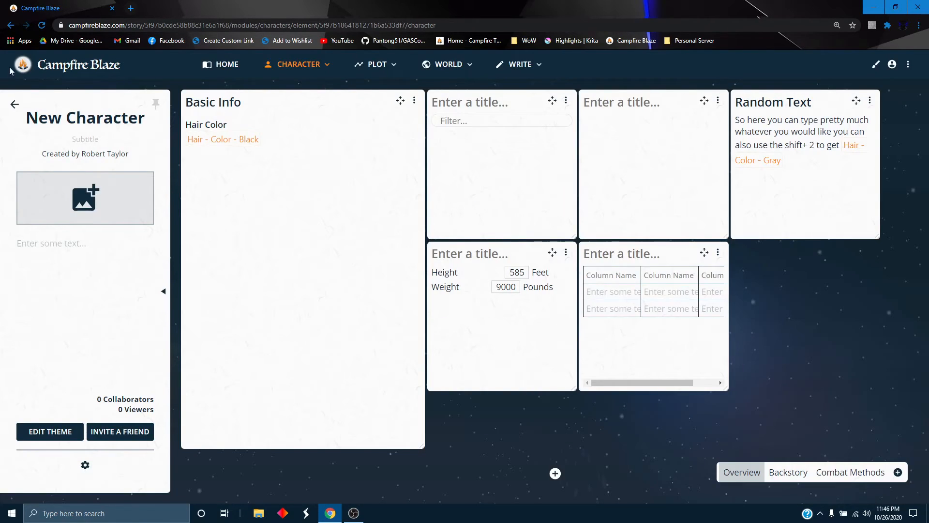
Add a new character from the default template and clear its Hair Color link and its Height and Weight values
{"action": "left_click", "coordinate": [15, 104]}
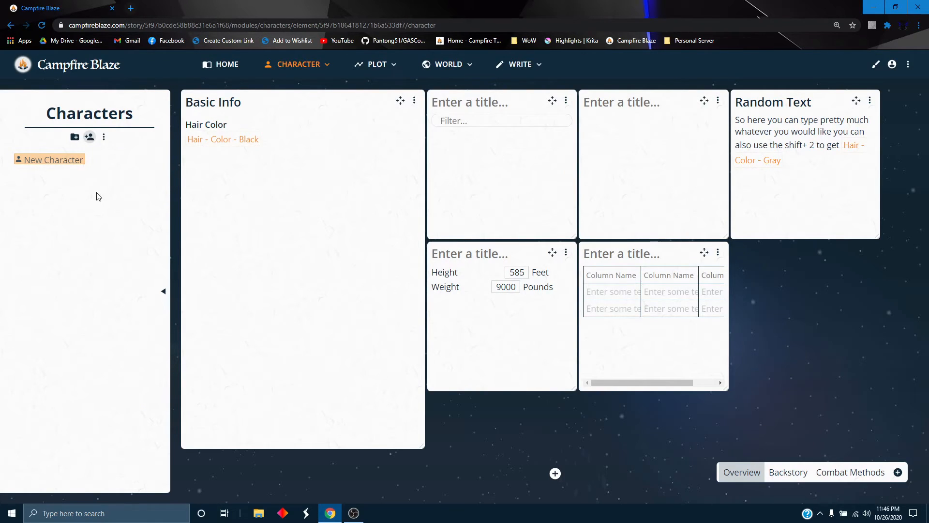
{"action": "left_click", "coordinate": [48, 173]}
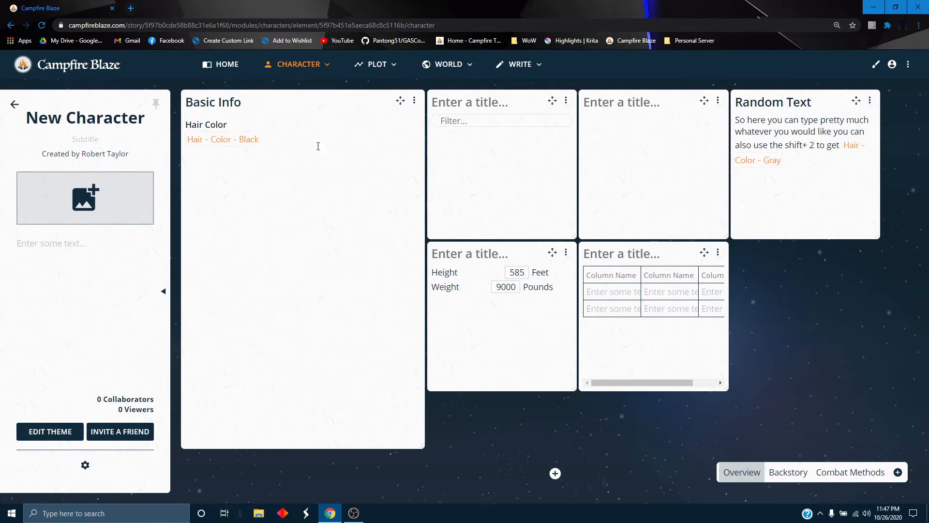
{"action": "key", "text": "BackSpace"}
{"action": "double_click", "coordinate": [510, 287]}
{"action": "key", "text": "BackSpace"}
{"action": "double_click", "coordinate": [518, 272]}
{"action": "key", "text": "BackSpace"}
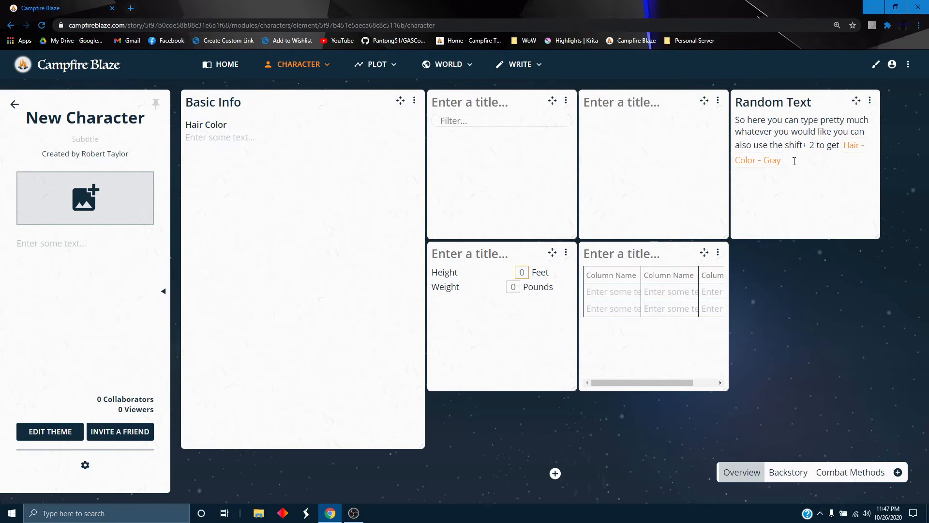
Italicize the body text of the new character's Random Text panel
{"action": "left_click_drag", "start_coordinate": [794, 161], "coordinate": [735, 120]}
{"action": "key", "text": "ctrl+i"}
{"action": "left_click", "coordinate": [751, 151]}
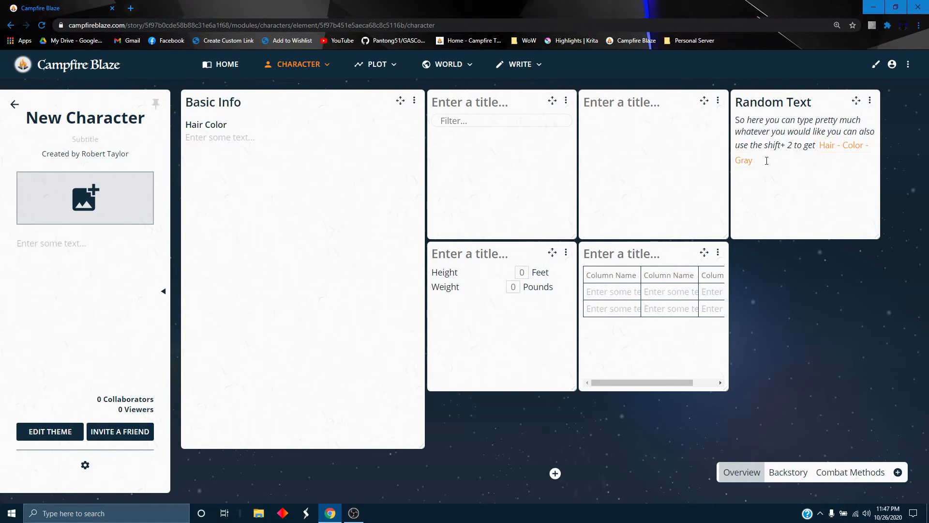
Delete all body text and the Gray hair color link from the Random Text panel
{"action": "left_click_drag", "start_coordinate": [762, 160], "coordinate": [732, 120]}
{"action": "key", "text": "BackSpace"}
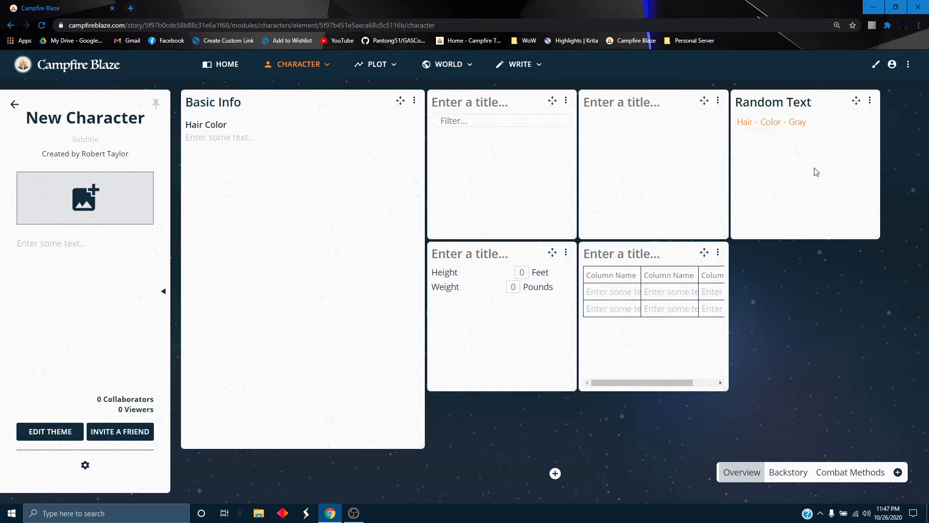
{"action": "key", "text": "BackSpace"}
Save the cleared character layout over the existing Youtube Template and close the template list
{"action": "left_click", "coordinate": [85, 465]}
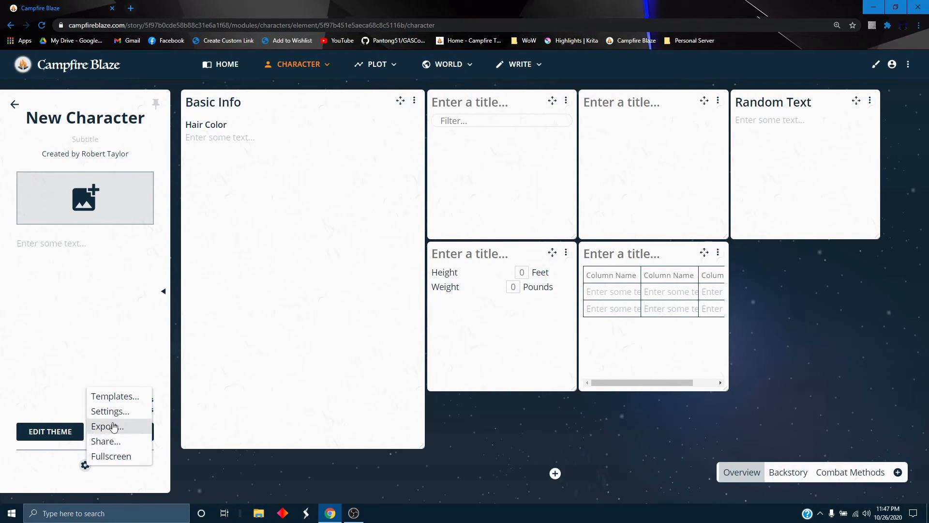
{"action": "left_click", "coordinate": [114, 396]}
{"action": "left_click", "coordinate": [709, 212]}
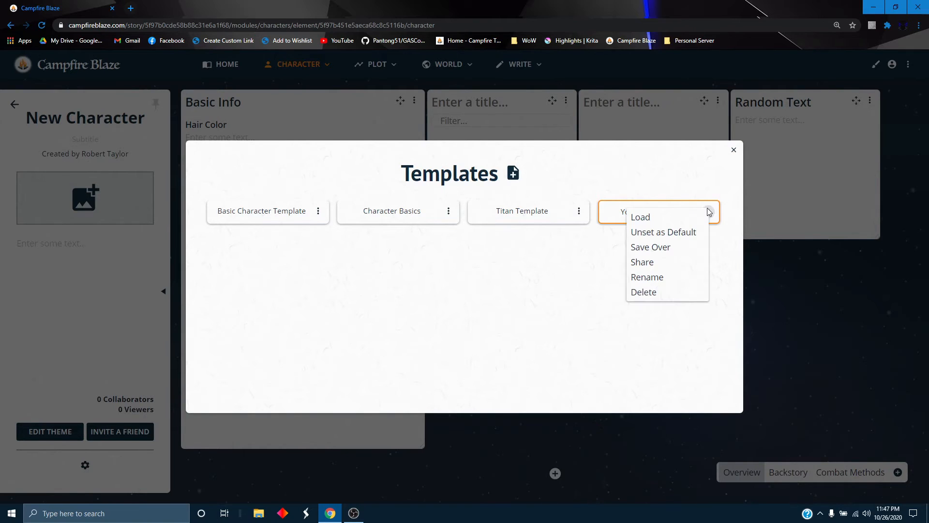
{"action": "left_click", "coordinate": [664, 248]}
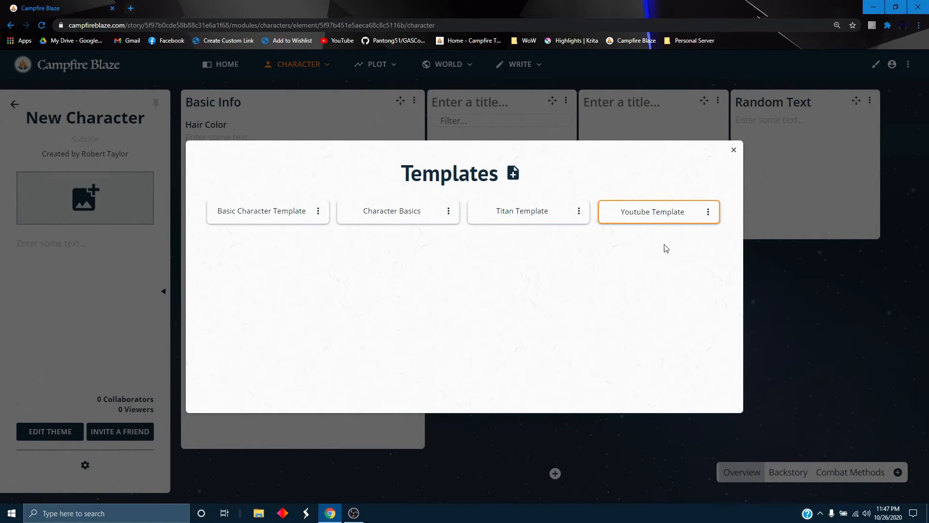
{"action": "left_click", "coordinate": [734, 148]}
Add a third character from the default template, open it, and load the Basic Character Template into it
{"action": "left_click", "coordinate": [16, 104]}
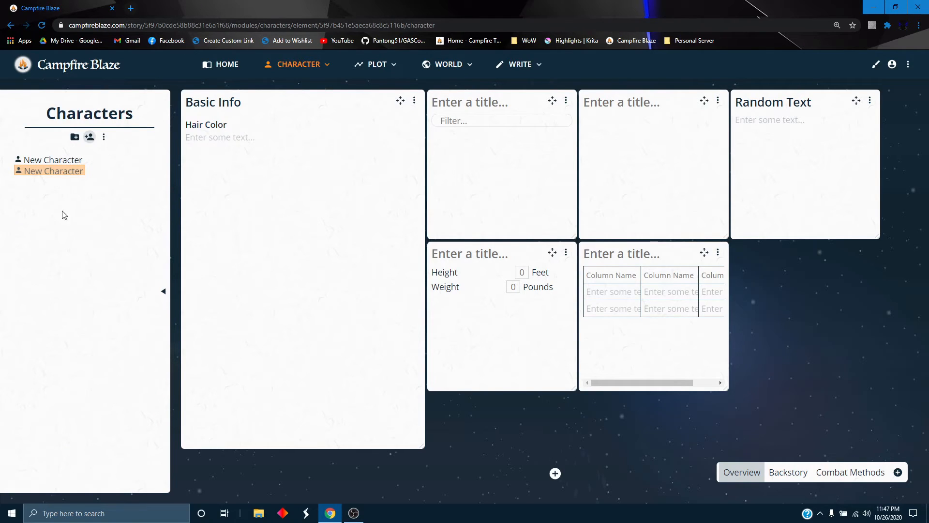
{"action": "left_click", "coordinate": [48, 184]}
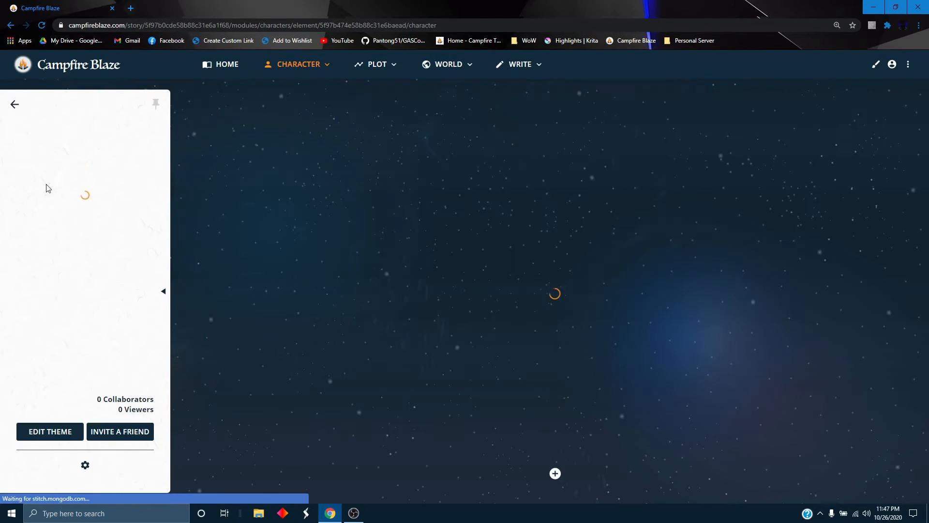
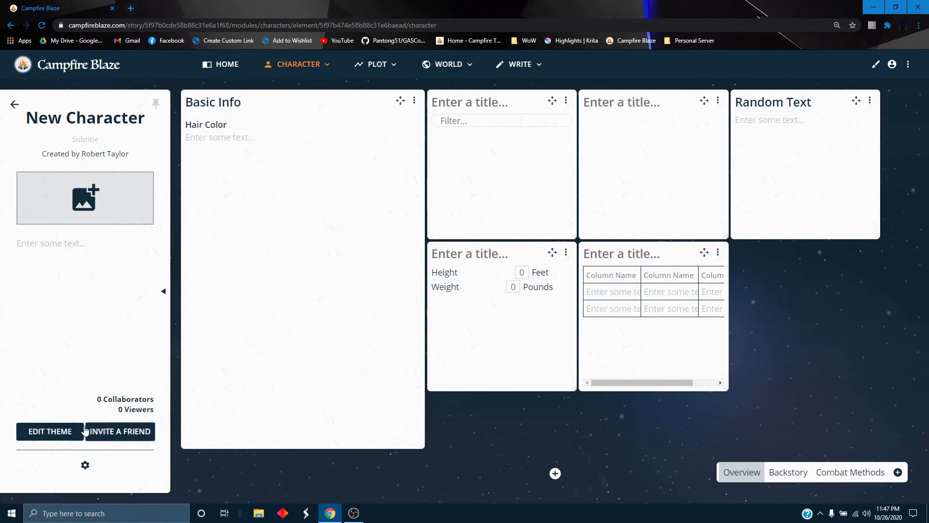
{"action": "left_click", "coordinate": [86, 464]}
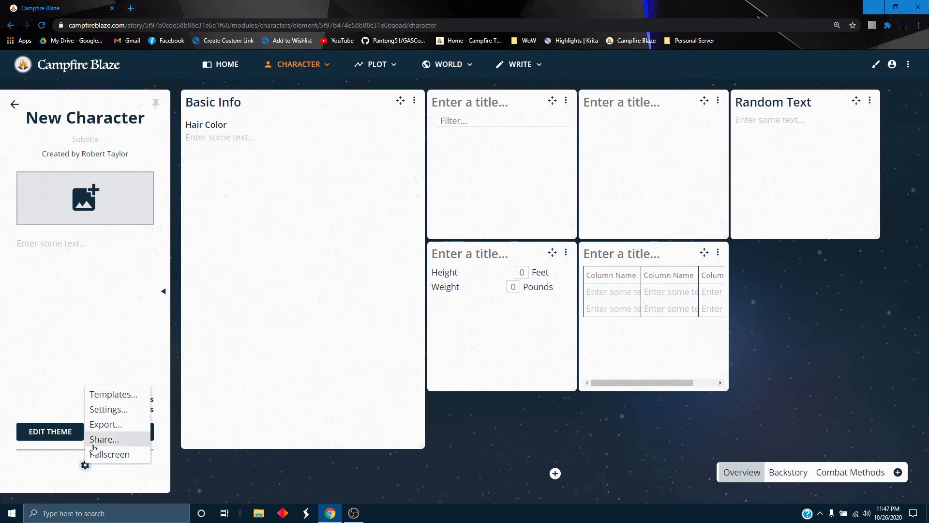
{"action": "left_click", "coordinate": [114, 395]}
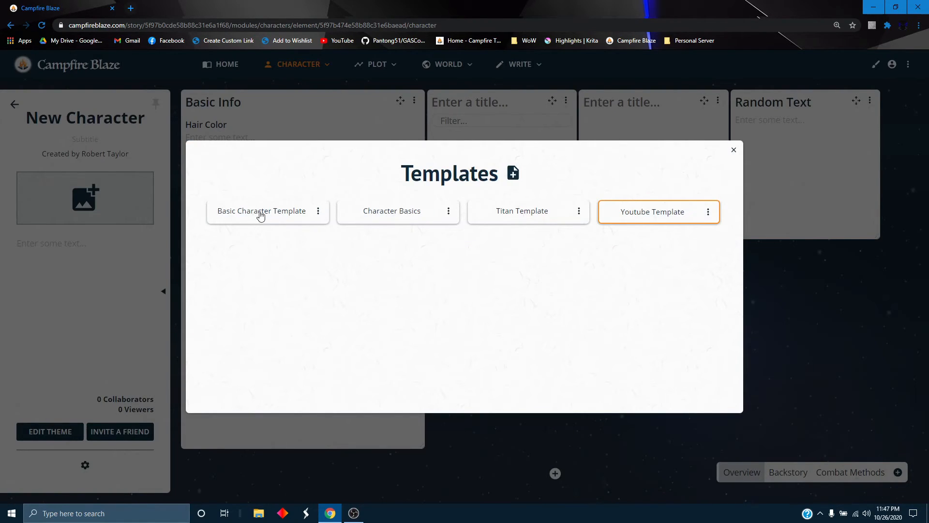
{"action": "left_click", "coordinate": [319, 211]}
{"action": "left_click", "coordinate": [302, 219]}
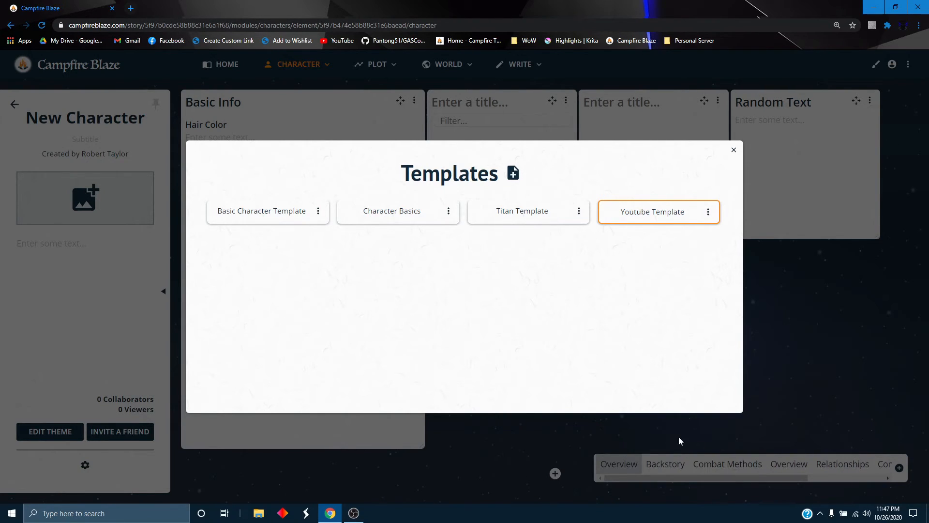
{"action": "left_click", "coordinate": [734, 150]}
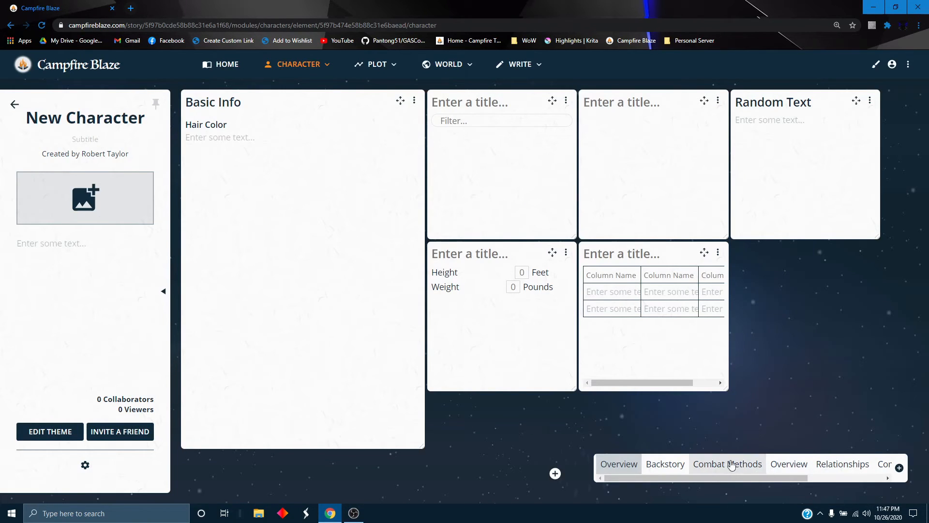
Delete the Backstory page from the third character
{"action": "right_click", "coordinate": [619, 463]}
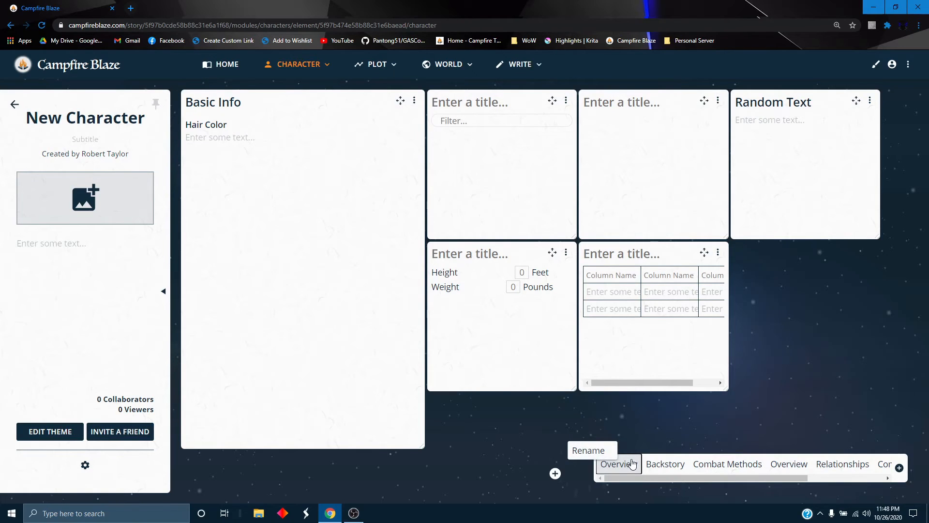
{"action": "left_click", "coordinate": [633, 463]}
{"action": "right_click", "coordinate": [631, 463]}
{"action": "right_click", "coordinate": [665, 463]}
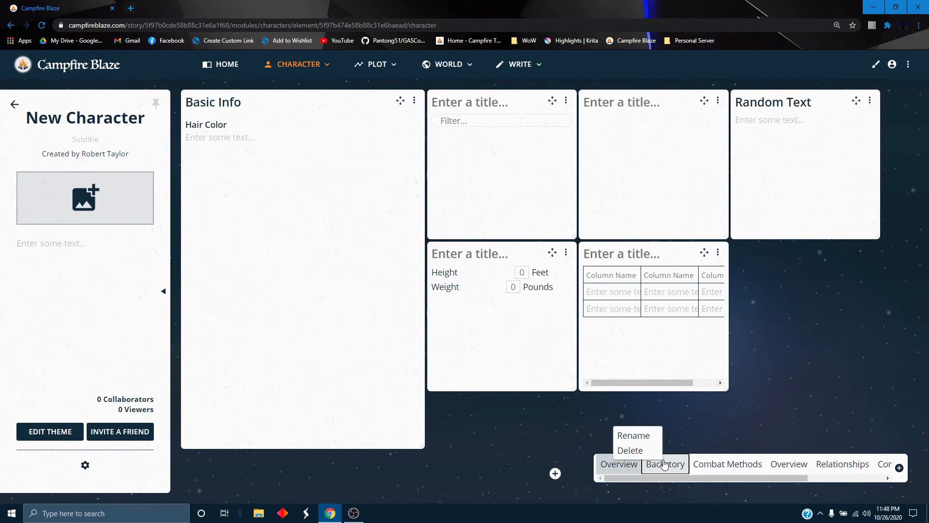
{"action": "left_click", "coordinate": [630, 450]}
{"action": "left_click", "coordinate": [611, 293]}
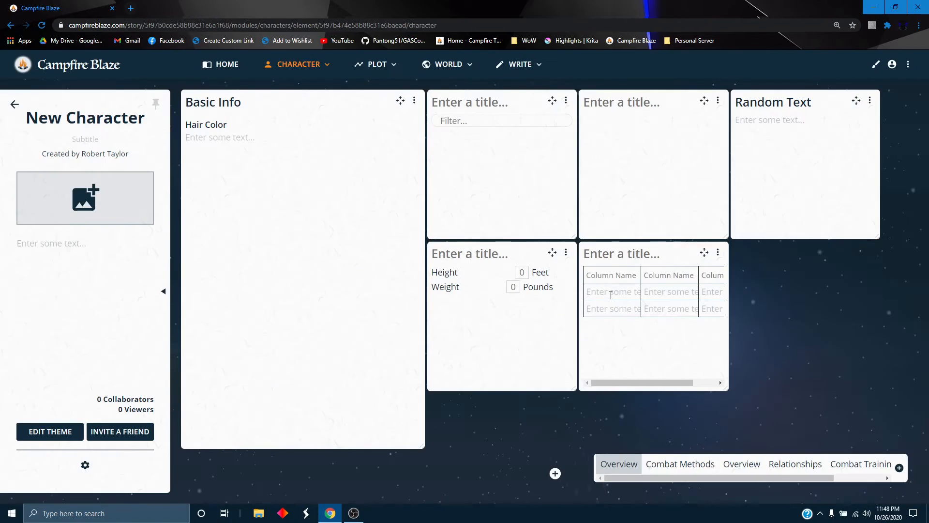
Compare the character's two Overview pages and delete its Combat Methods page
{"action": "right_click", "coordinate": [620, 465]}
{"action": "left_click", "coordinate": [622, 467]}
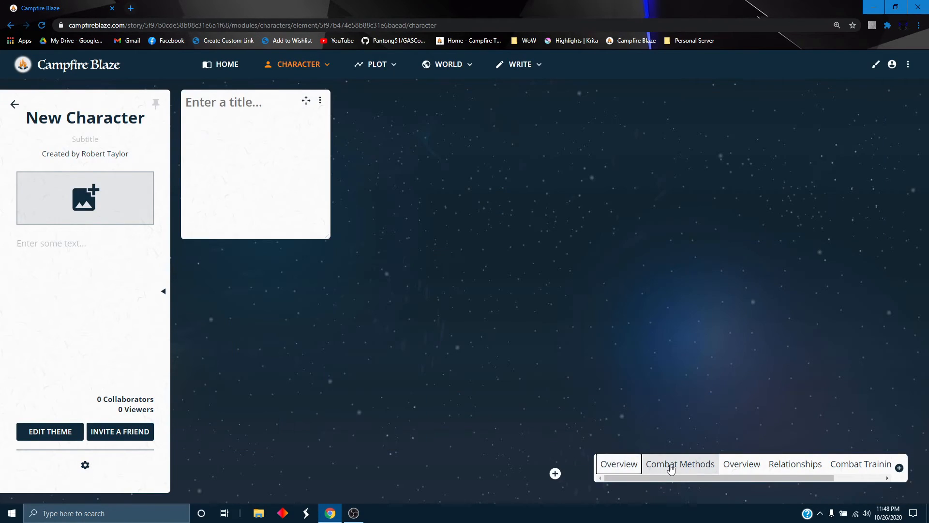
{"action": "right_click", "coordinate": [624, 467]}
{"action": "left_click", "coordinate": [622, 465]}
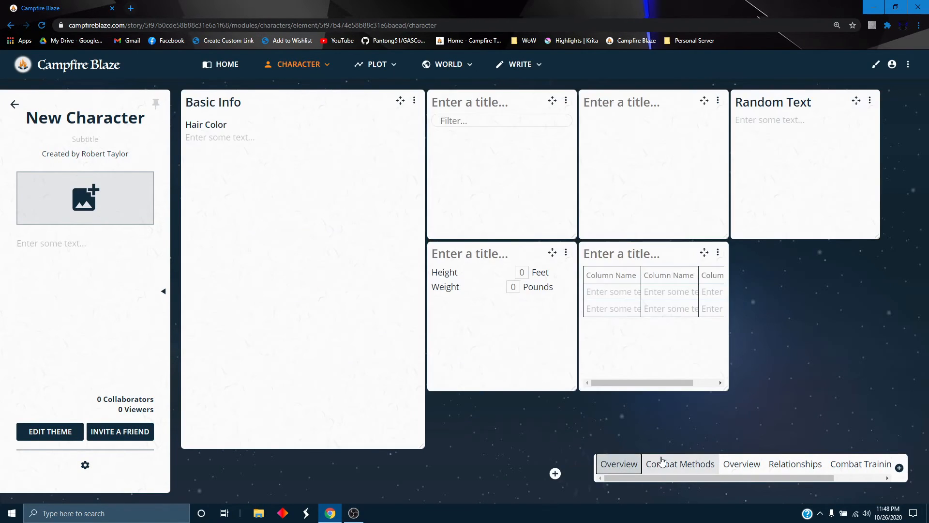
{"action": "left_click", "coordinate": [737, 465]}
{"action": "right_click", "coordinate": [729, 465]}
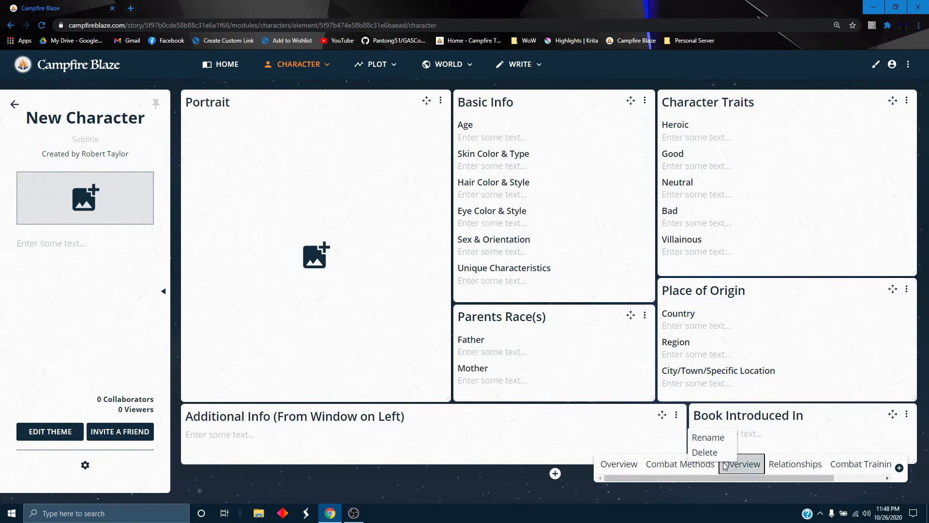
{"action": "right_click", "coordinate": [680, 464]}
{"action": "left_click", "coordinate": [658, 452]}
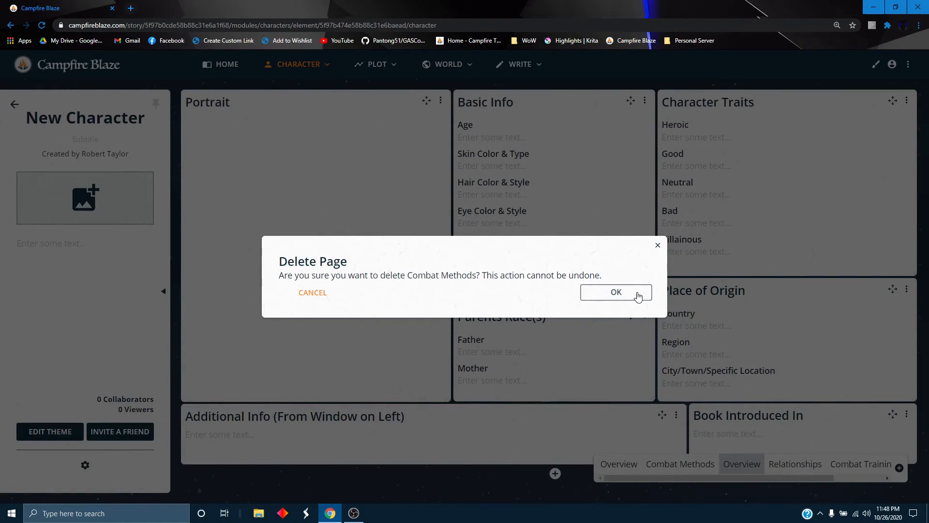
{"action": "left_click", "coordinate": [637, 296]}
Rename the first Overview page as "random"
{"action": "right_click", "coordinate": [624, 472]}
{"action": "left_click", "coordinate": [598, 456]}
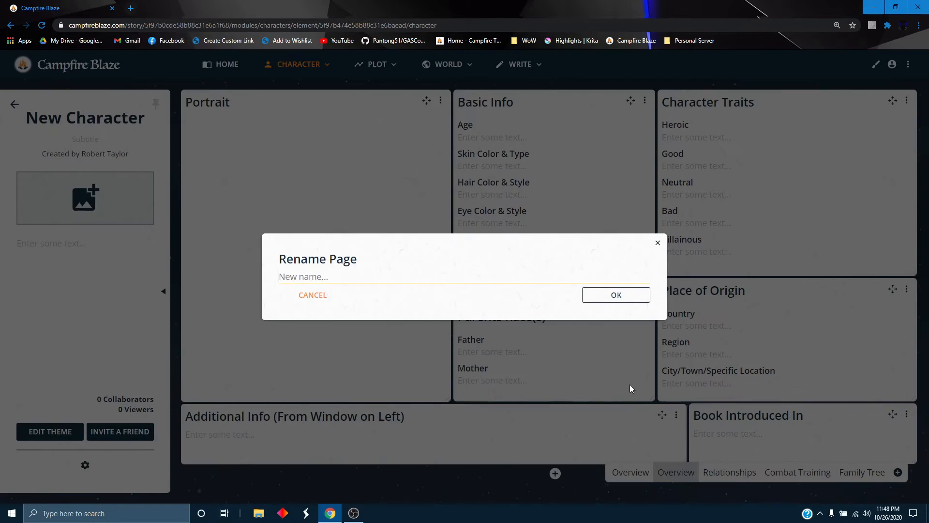
{"action": "type", "text": "random"}
{"action": "key", "text": "Return"}
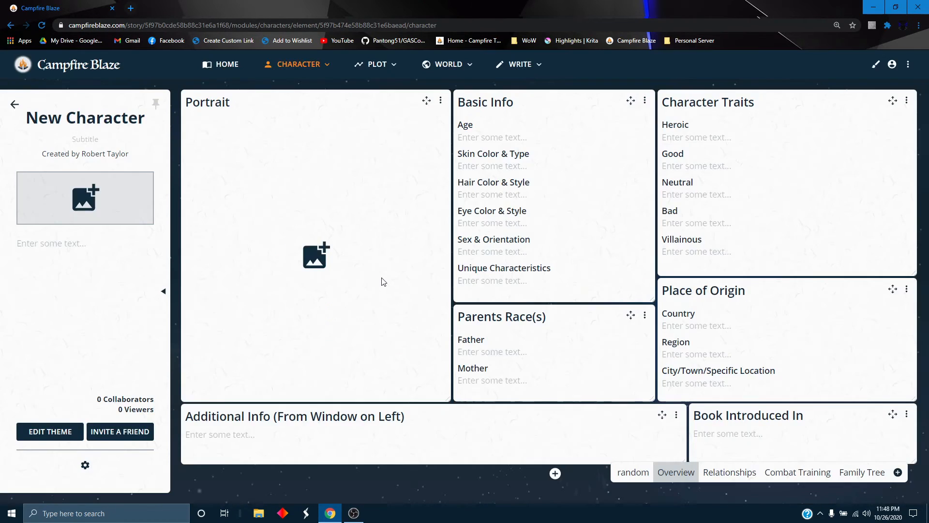
Review the random, Overview, Relationships, Combat Training and Family Tree pages, entering 2 as the character's description
{"action": "left_click", "coordinate": [630, 475]}
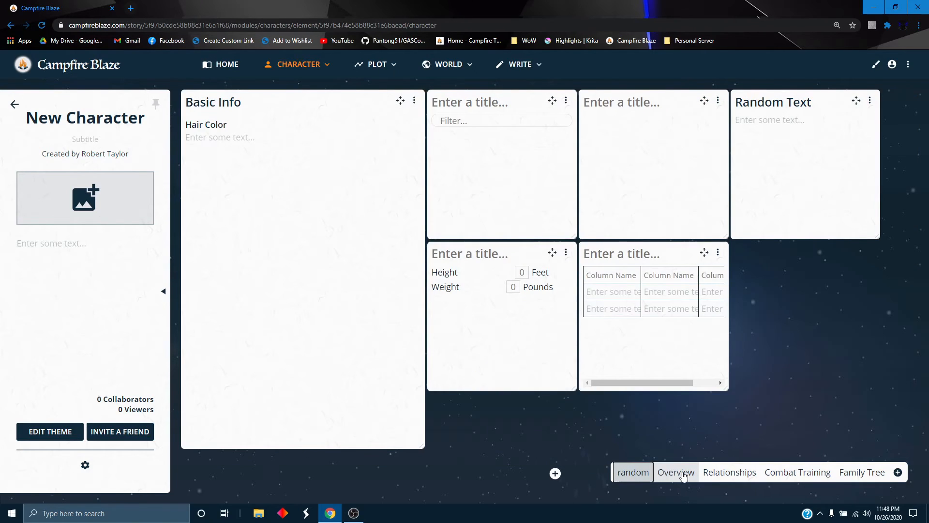
{"action": "left_click", "coordinate": [682, 474]}
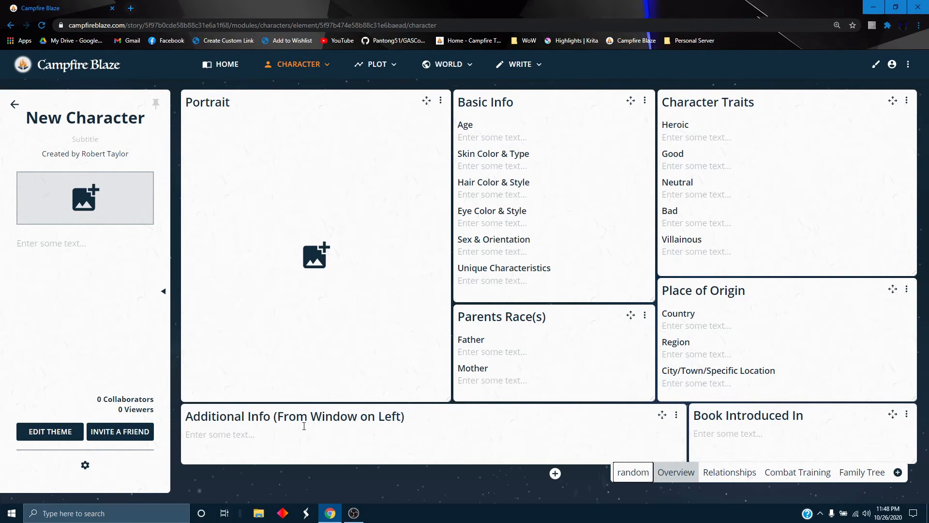
{"action": "left_click", "coordinate": [49, 248]}
{"action": "left_click", "coordinate": [742, 472]}
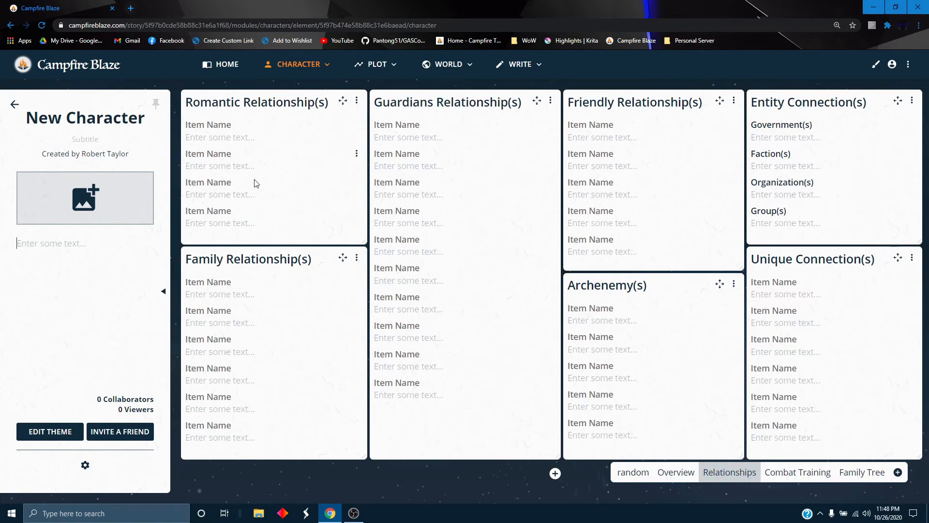
{"action": "type", "text": "2"}
{"action": "left_click", "coordinate": [794, 473]}
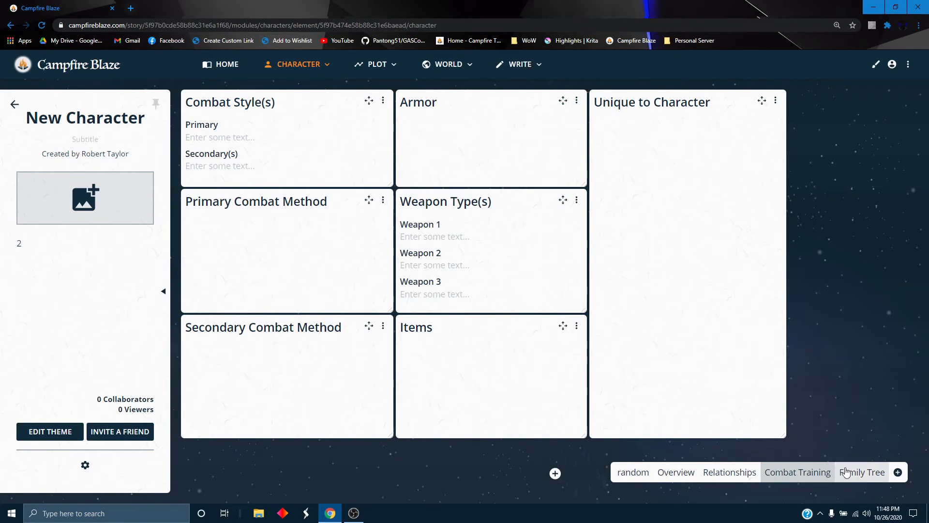
{"action": "left_click", "coordinate": [838, 472]}
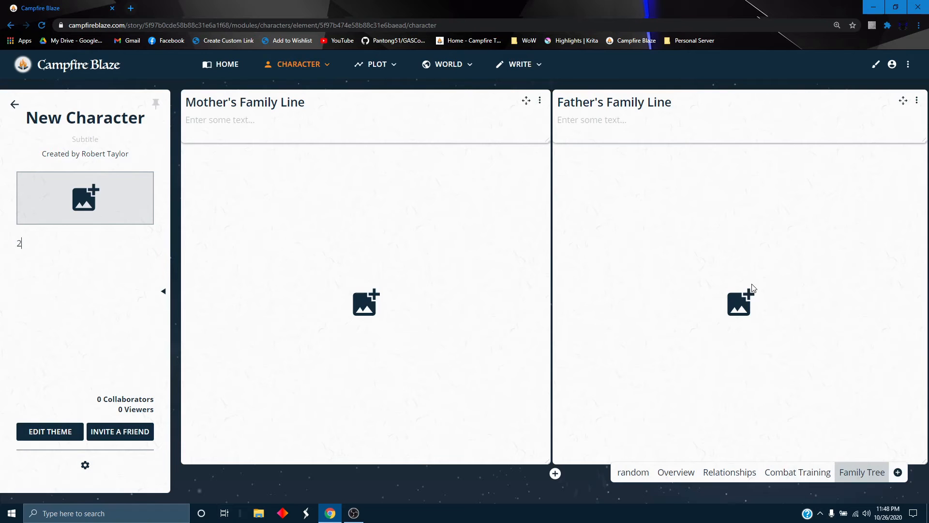
Add a new relationship web in the Relationships module and open it
{"action": "left_click", "coordinate": [301, 72]}
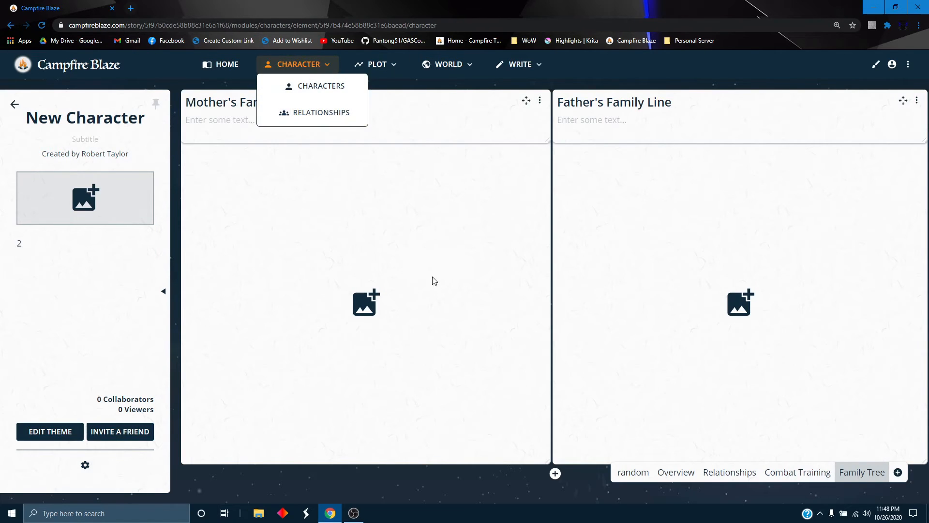
{"action": "left_click", "coordinate": [321, 112]}
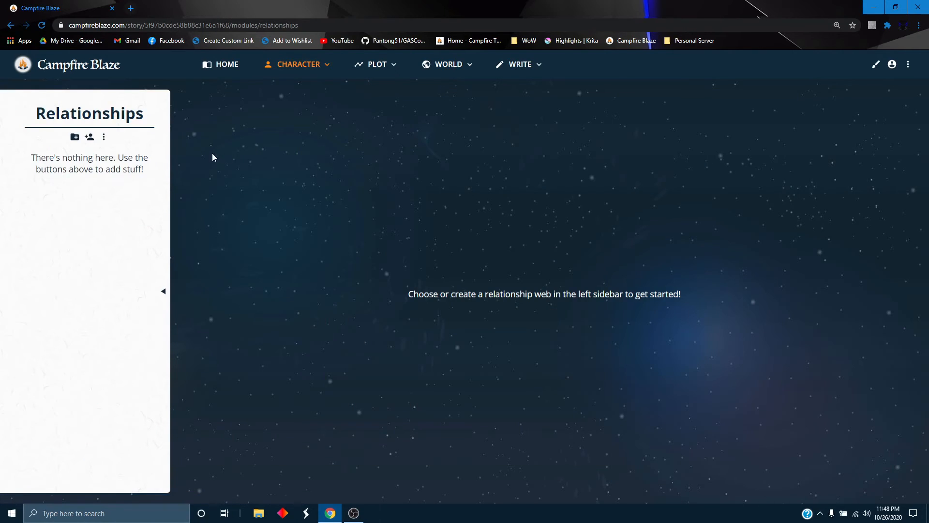
{"action": "left_click", "coordinate": [90, 139]}
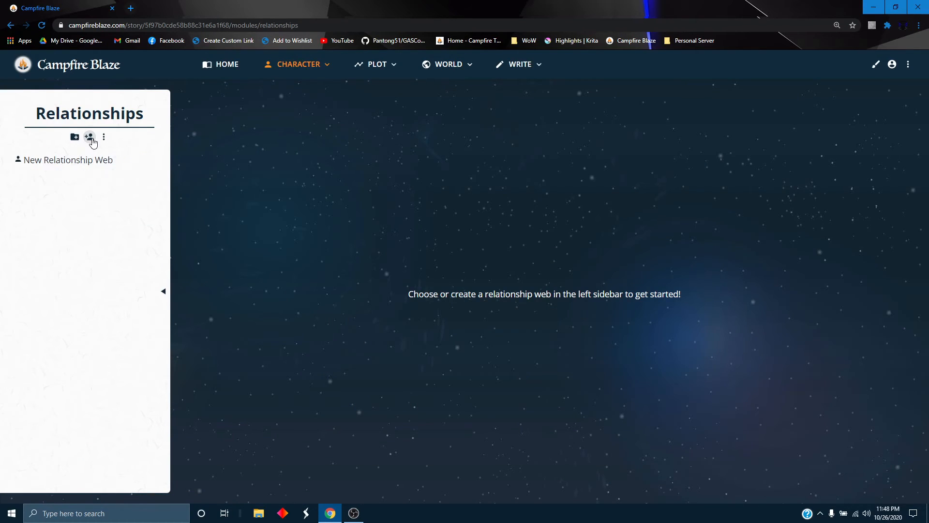
{"action": "left_click", "coordinate": [34, 161]}
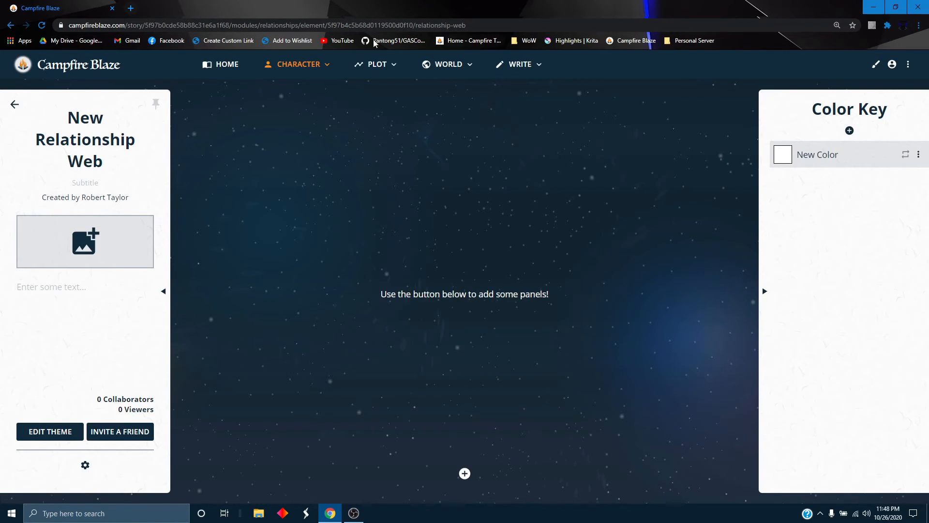
Return to the Characters module, open the first character, and replace its placeholder name with a male first name
{"action": "left_click", "coordinate": [297, 62]}
{"action": "left_click", "coordinate": [302, 86]}
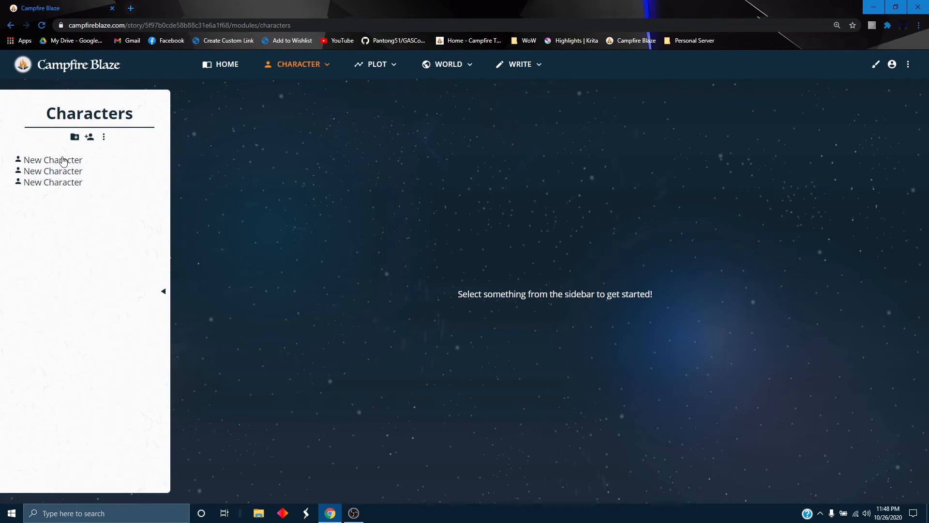
{"action": "left_click", "coordinate": [63, 159]}
{"action": "double_click", "coordinate": [92, 107]}
{"action": "triple_click", "coordinate": [90, 111]}
{"action": "type", "text": "Bob"}
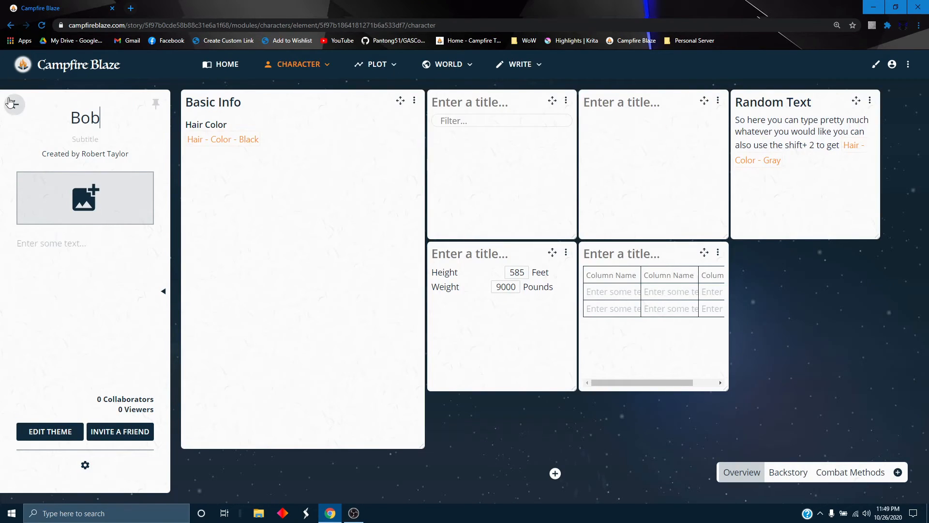
Rename the second character in the character list with a female first name
{"action": "left_click", "coordinate": [12, 103]}
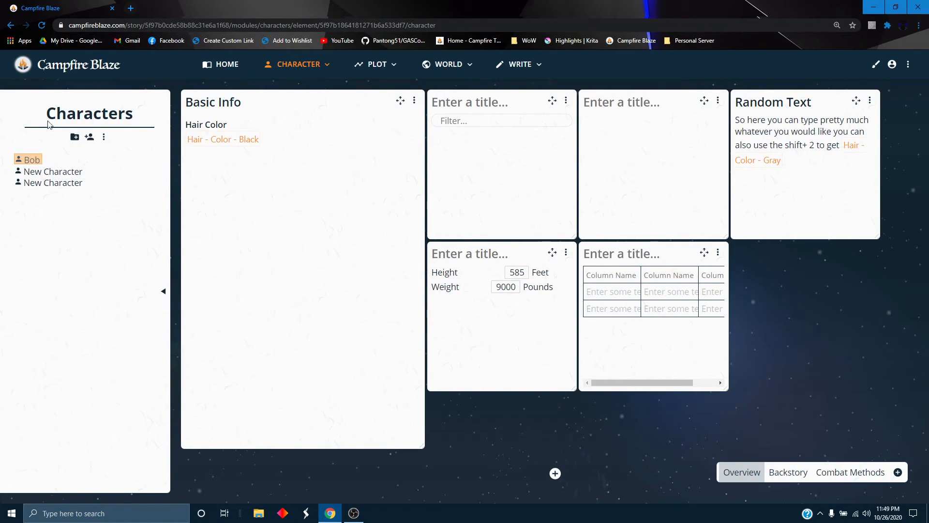
{"action": "right_click", "coordinate": [49, 174]}
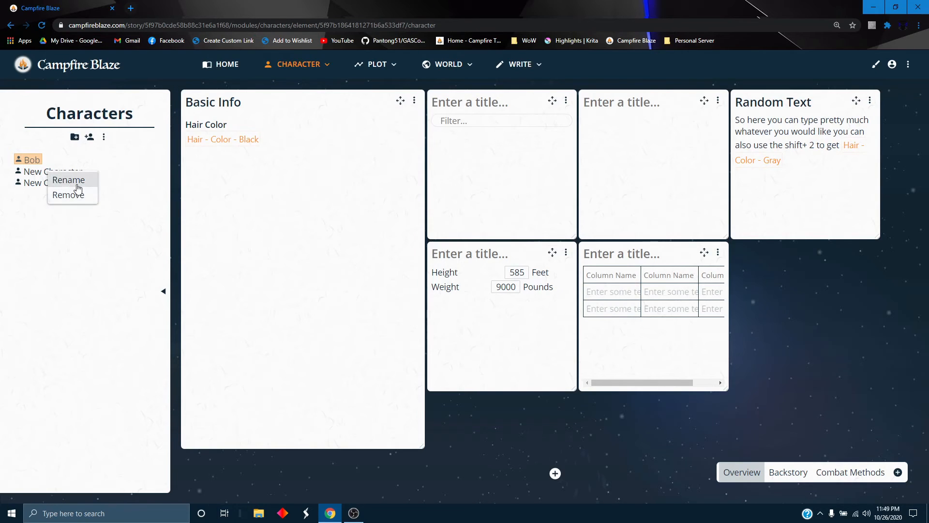
{"action": "left_click", "coordinate": [56, 179]}
{"action": "type", "text": "Jill"}
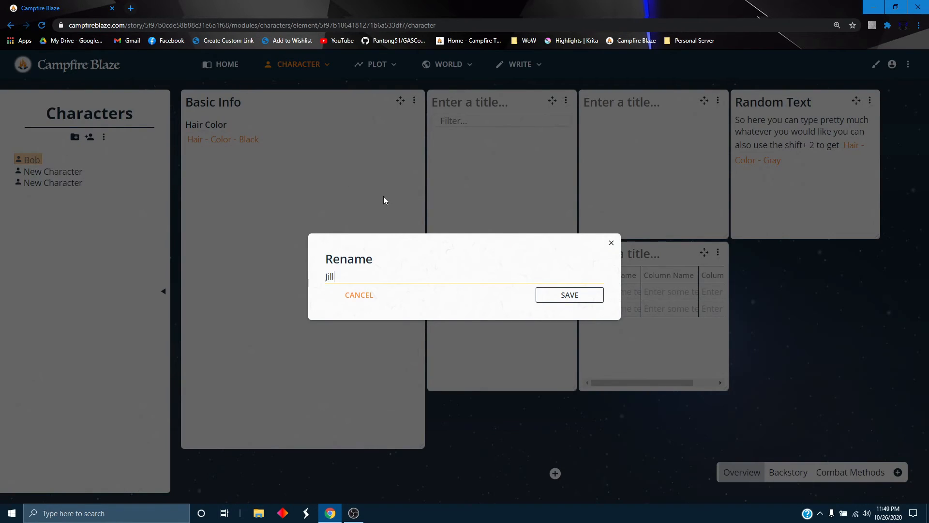
{"action": "key", "text": "Return"}
Rename the remaining placeholder character, third in the character list, with a male first name
{"action": "right_click", "coordinate": [50, 183]}
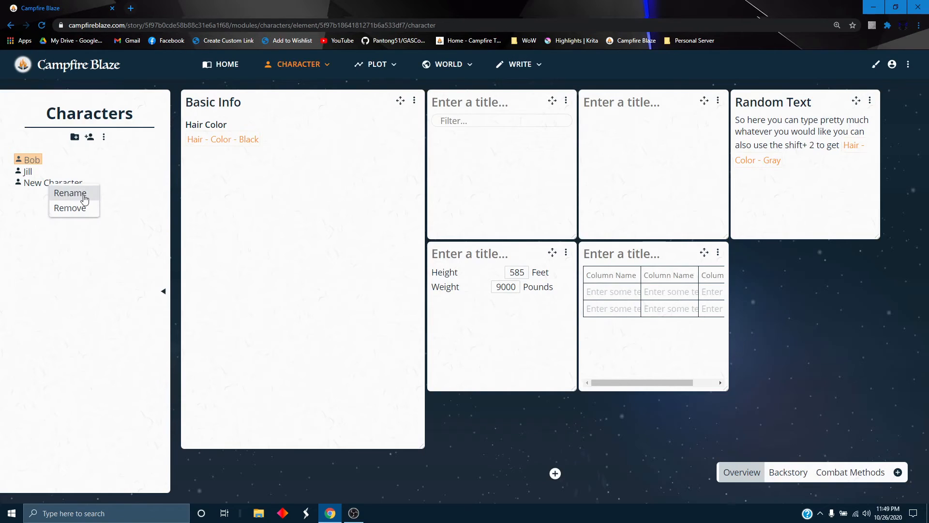
{"action": "left_click", "coordinate": [61, 192]}
{"action": "type", "text": "Frank"}
{"action": "key", "text": "Return"}
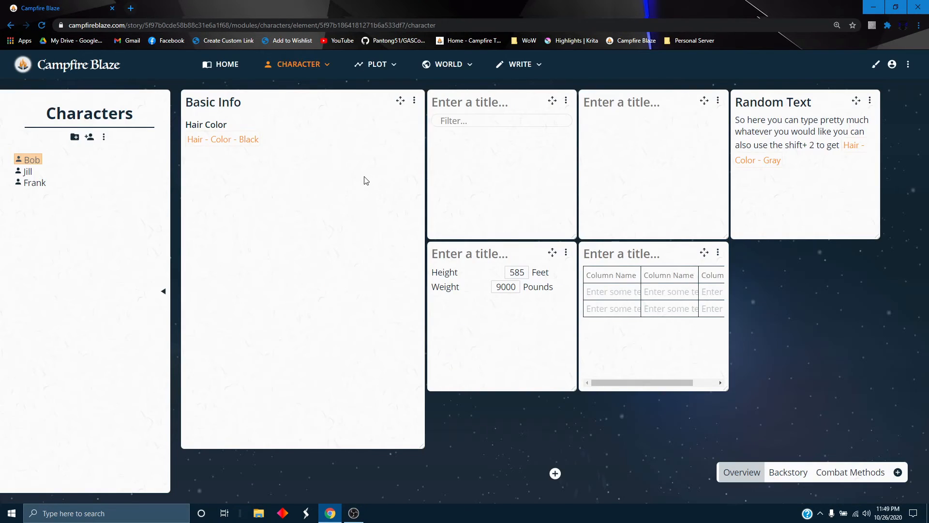
Go to the Relationships module and remove all the placeholder relationship webs from the story
{"action": "left_click", "coordinate": [325, 65]}
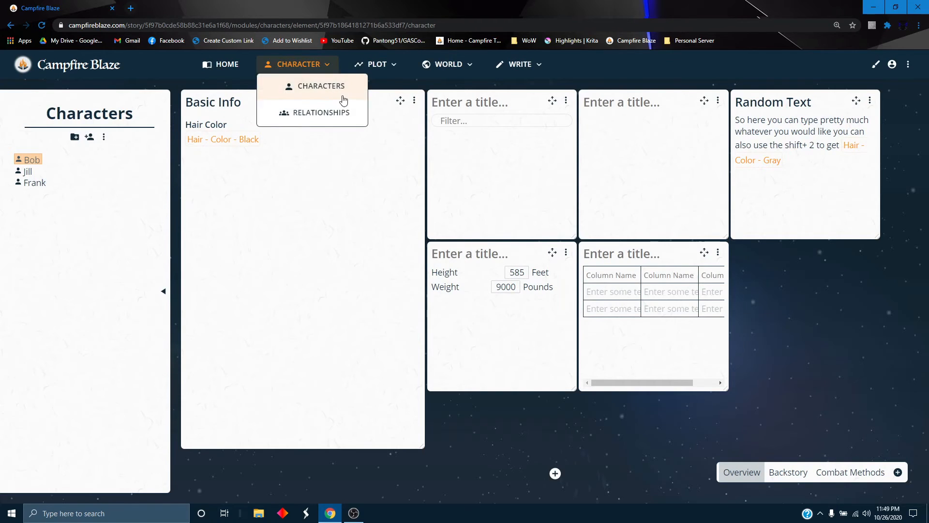
{"action": "left_click", "coordinate": [333, 112]}
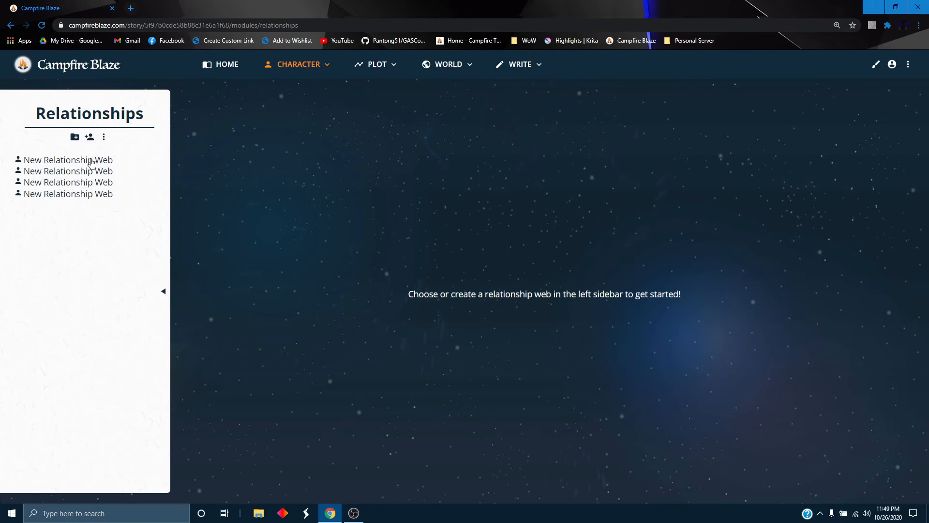
{"action": "left_click", "coordinate": [73, 166]}
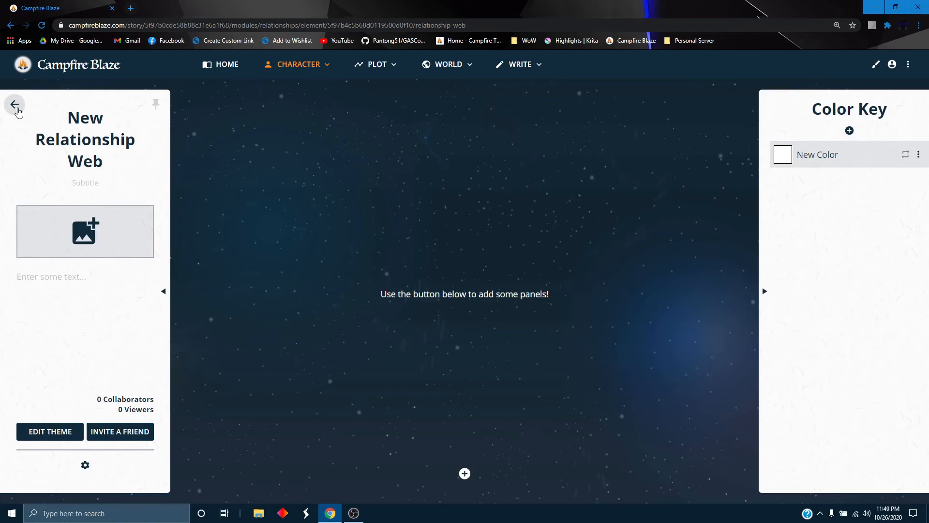
{"action": "left_click", "coordinate": [16, 103]}
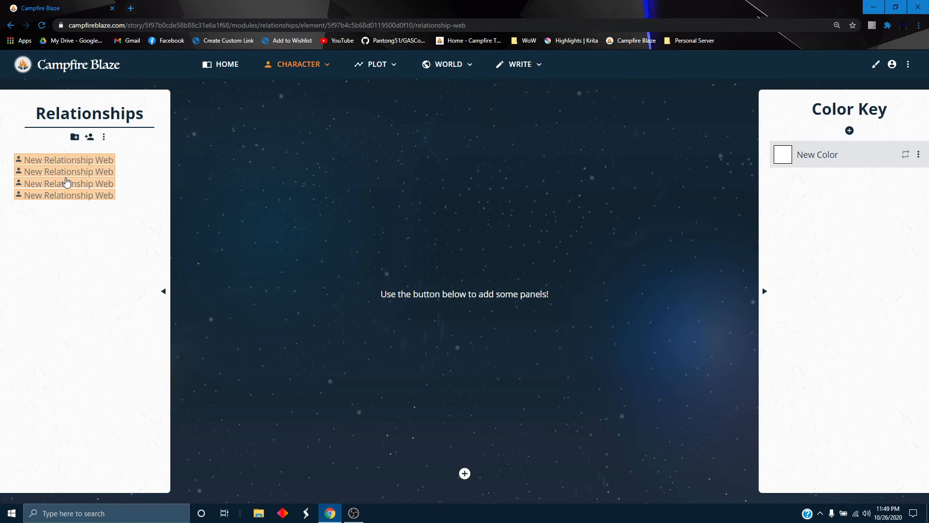
{"action": "right_click", "coordinate": [68, 178]}
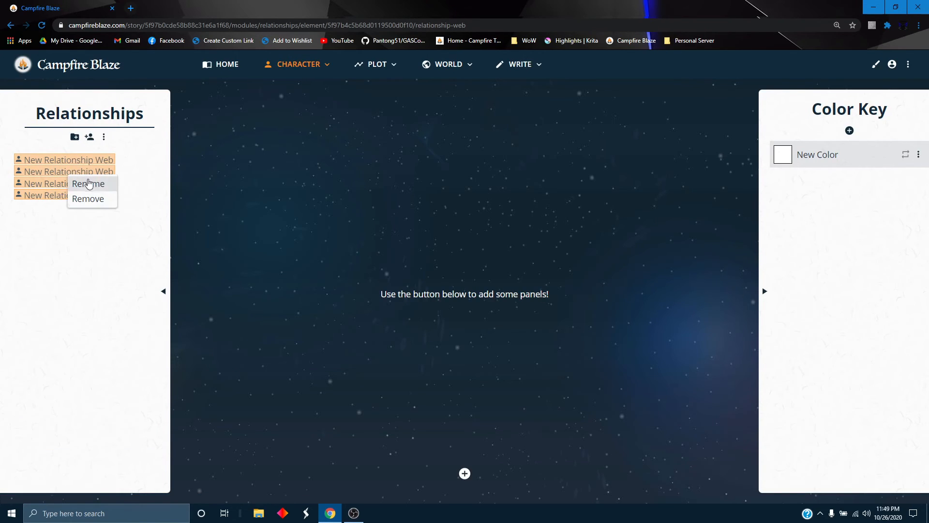
{"action": "left_click", "coordinate": [87, 199]}
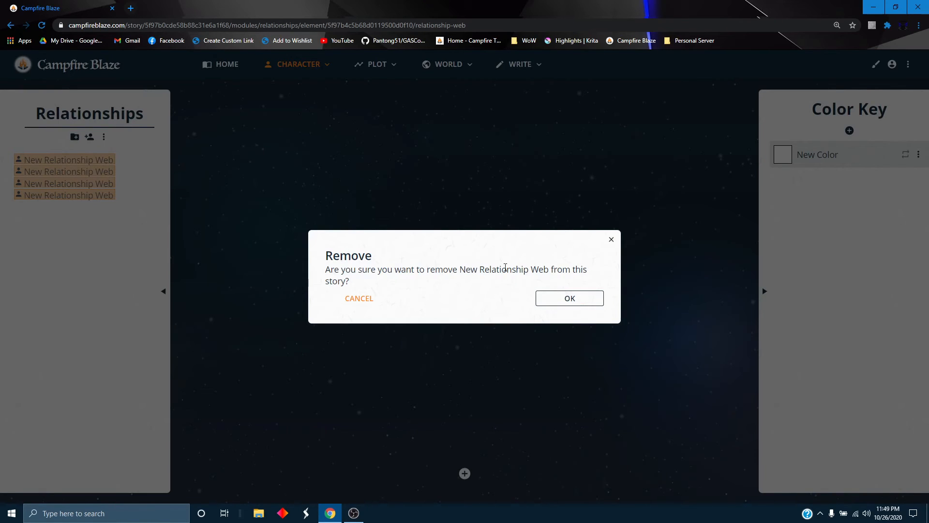
{"action": "left_click", "coordinate": [587, 299]}
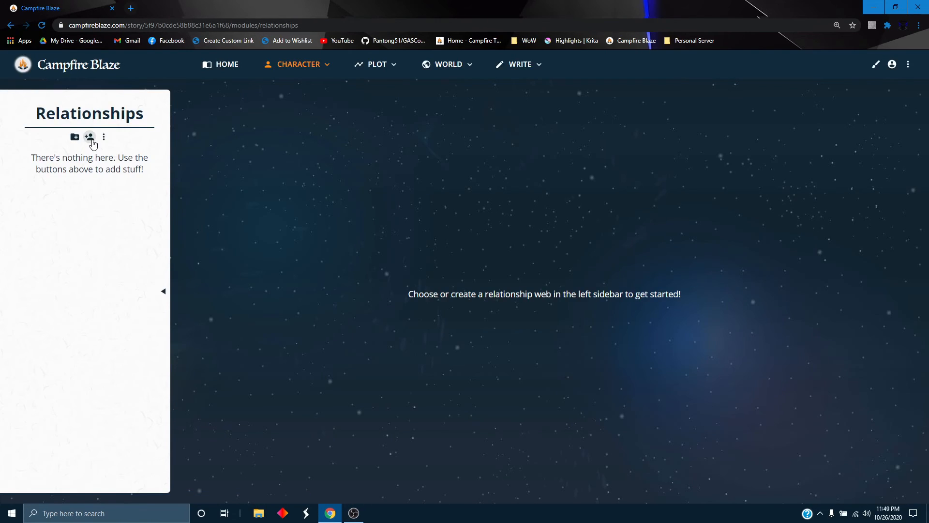
Add a new relationship web, open it, and title it Relationship
{"action": "left_click", "coordinate": [58, 162]}
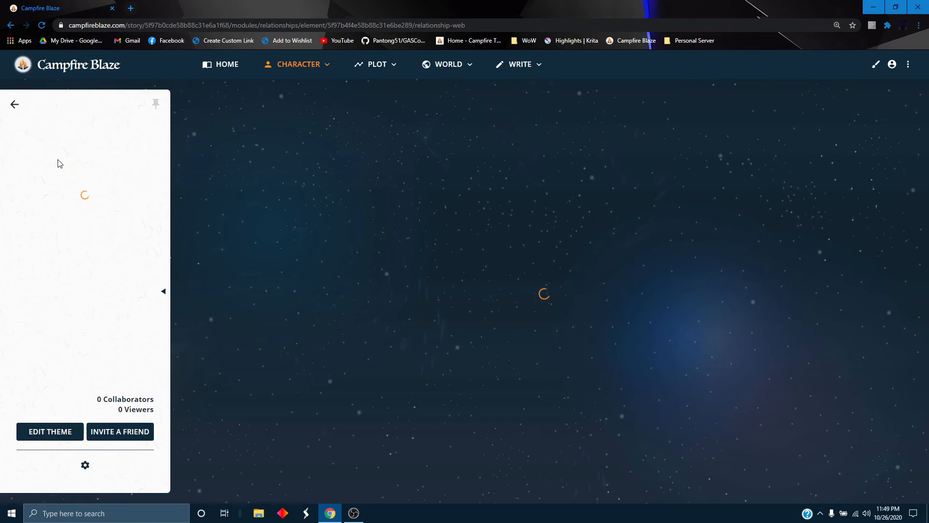
{"action": "left_click", "coordinate": [80, 121]}
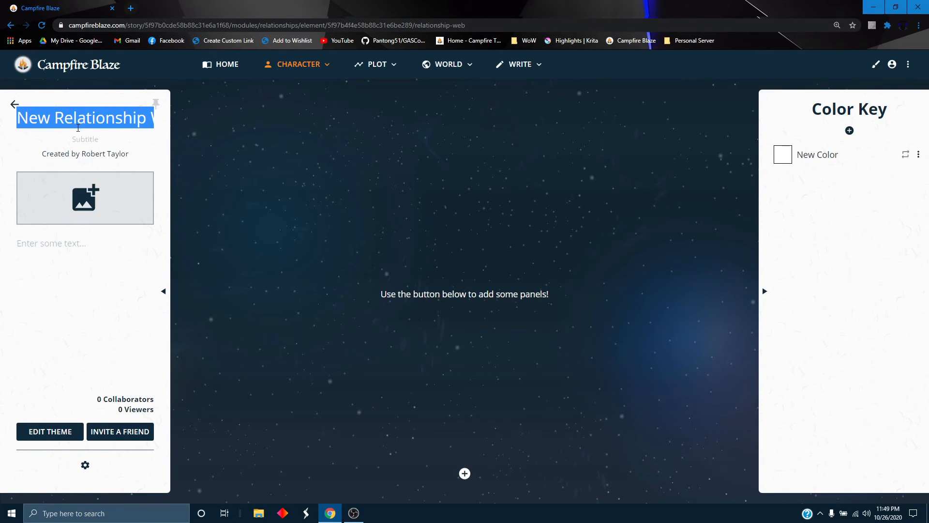
{"action": "type", "text": "Relation"}
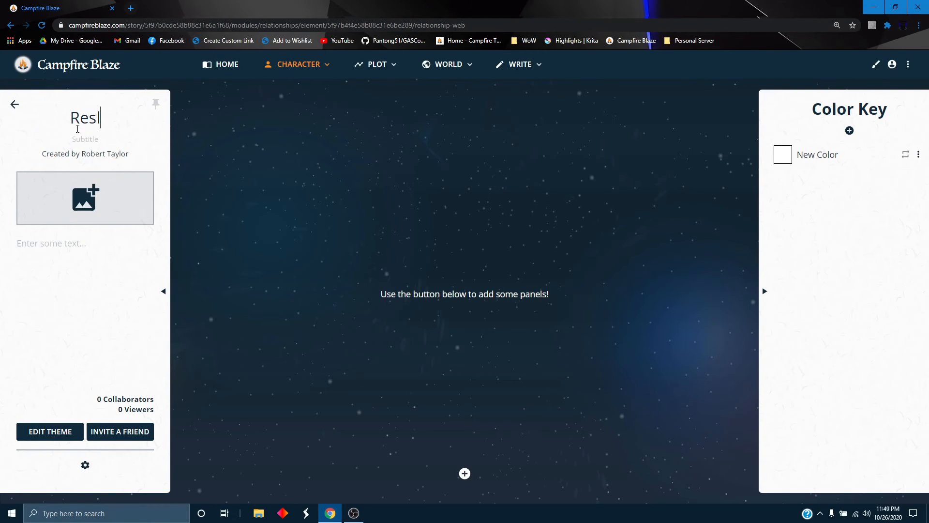
{"action": "type", "text": "ship"}
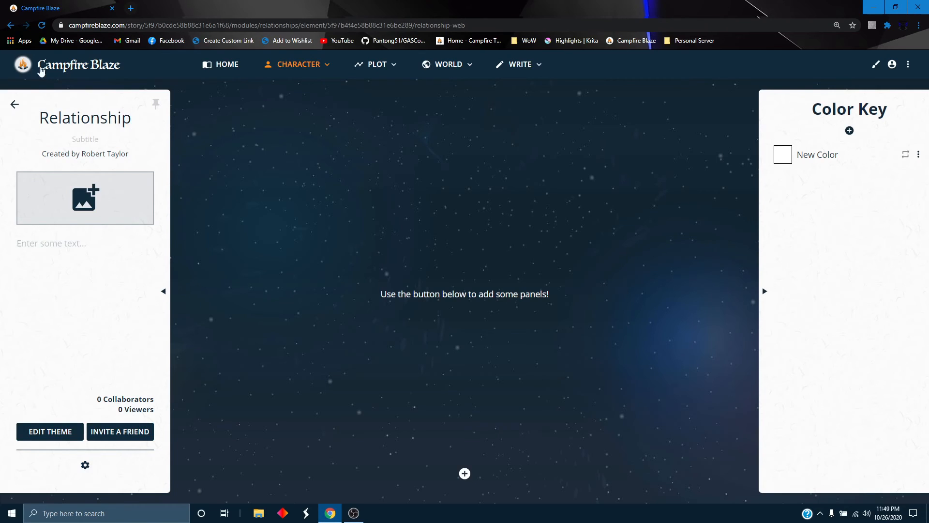
{"action": "left_click", "coordinate": [324, 149]}
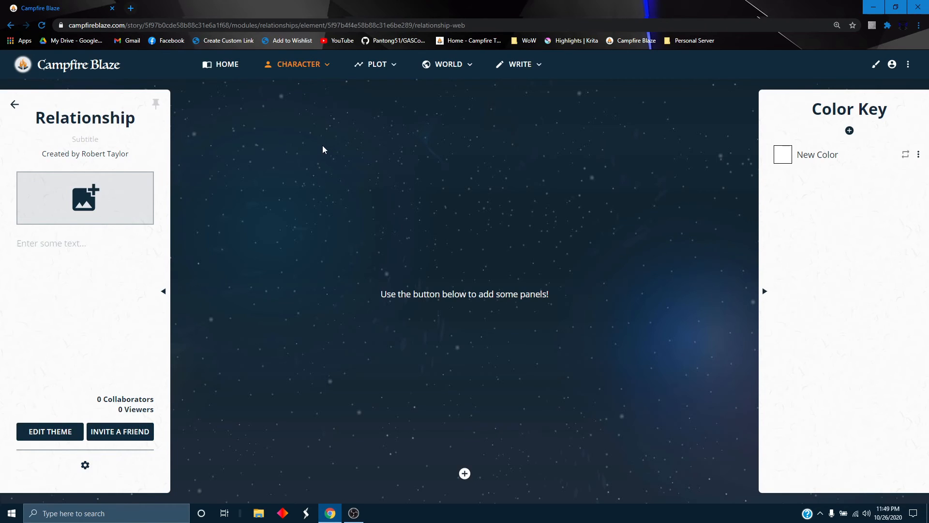
{"action": "left_click", "coordinate": [787, 158]}
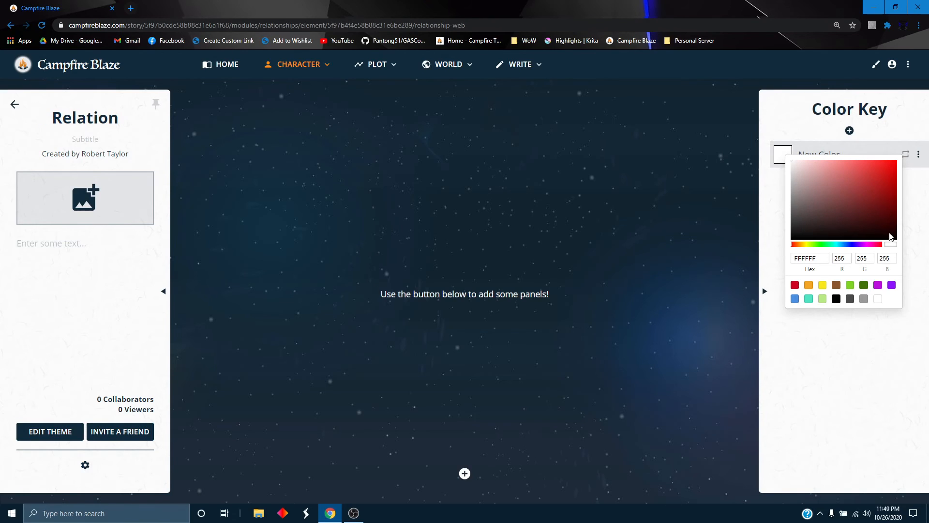
{"action": "left_click", "coordinate": [911, 207]}
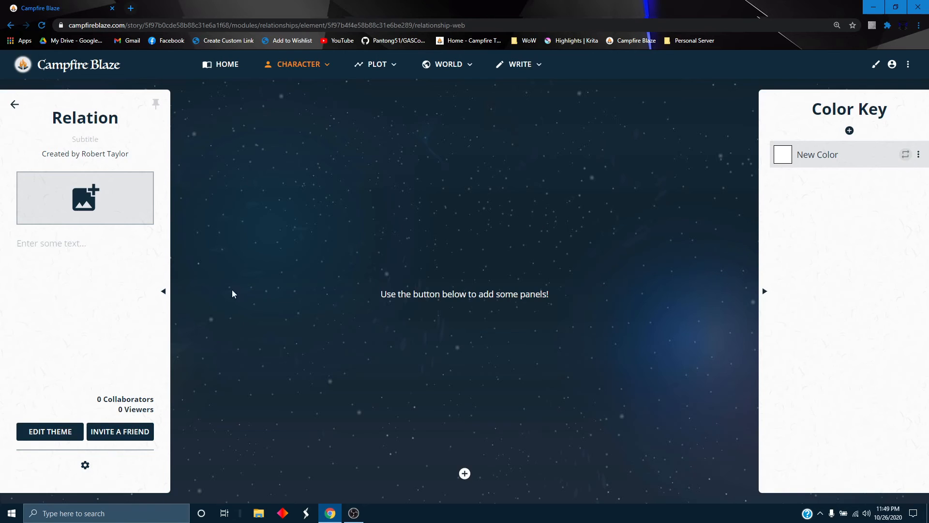
Add panels for all three characters from the library to the relationship web
{"action": "left_click", "coordinate": [464, 474]}
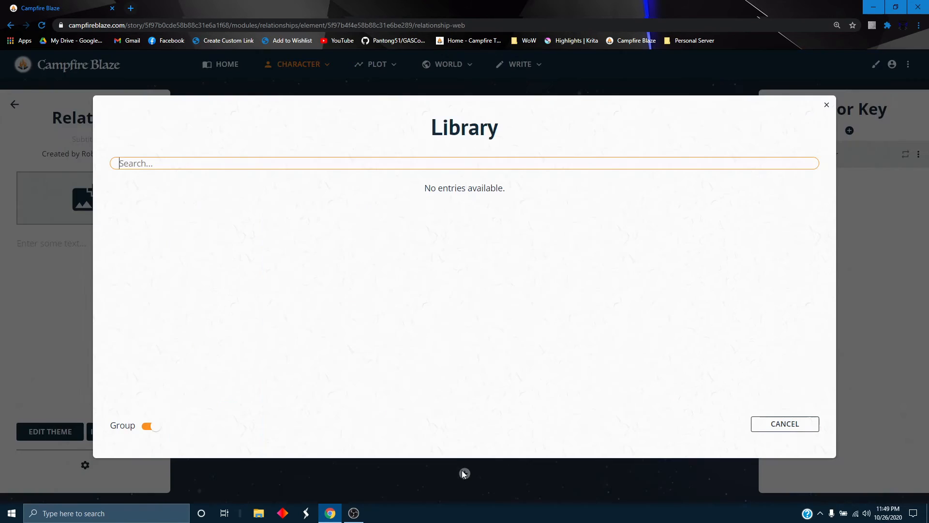
{"action": "left_click", "coordinate": [270, 233]}
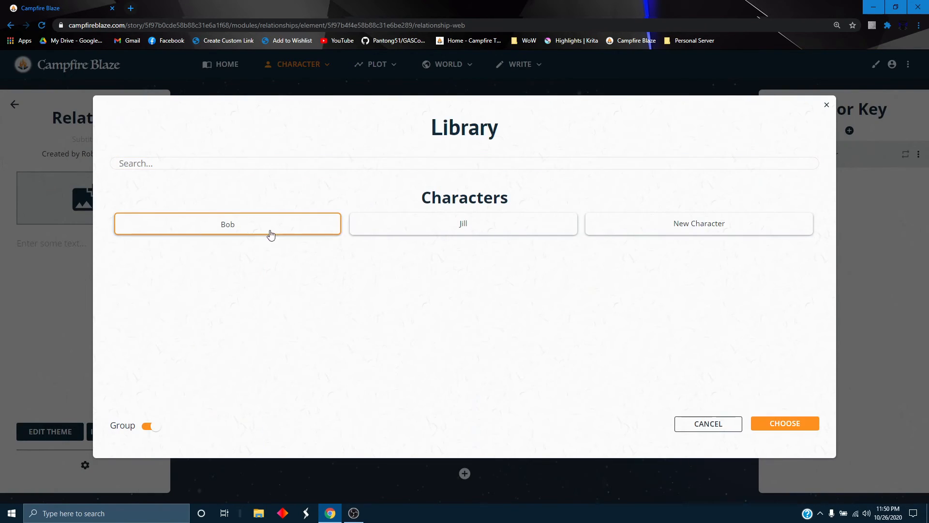
{"action": "left_click", "coordinate": [780, 424]}
{"action": "left_click", "coordinate": [470, 477]}
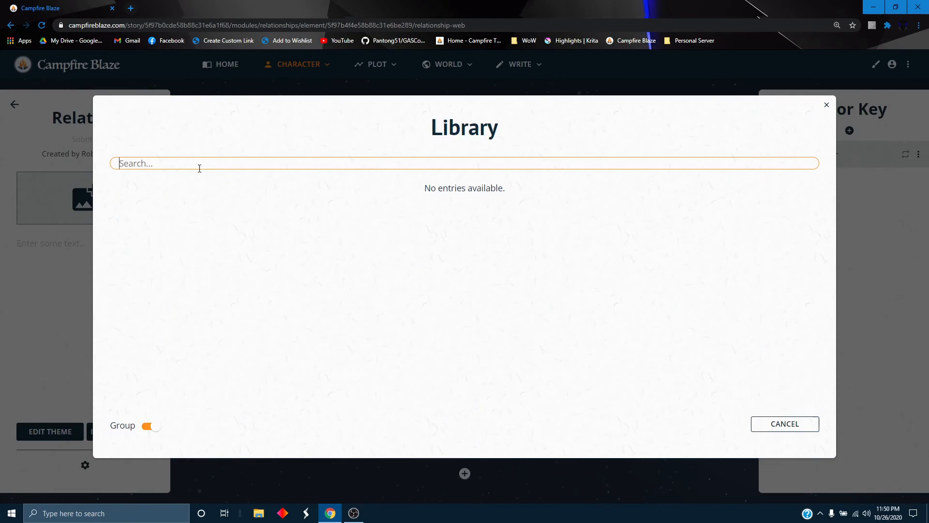
{"action": "left_click", "coordinate": [362, 231]}
{"action": "left_click", "coordinate": [801, 426]}
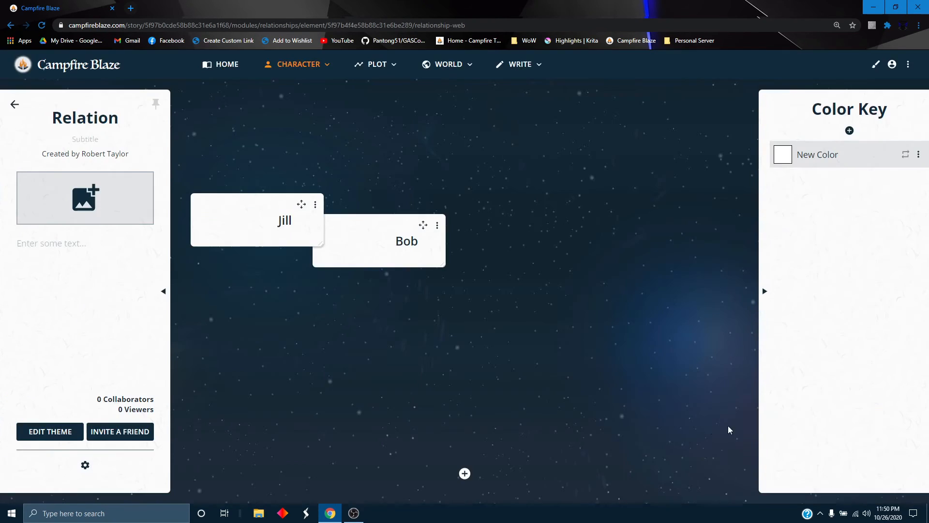
{"action": "left_click", "coordinate": [465, 476]}
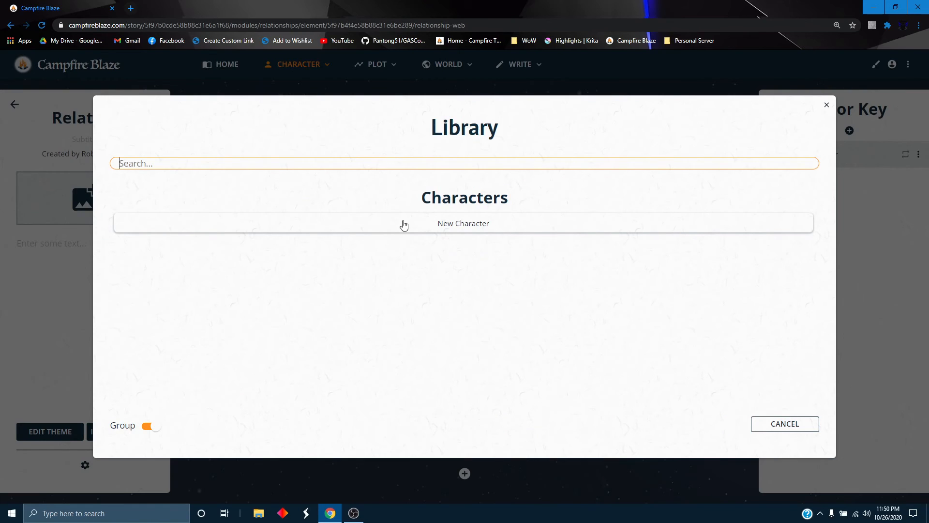
{"action": "left_click", "coordinate": [430, 231]}
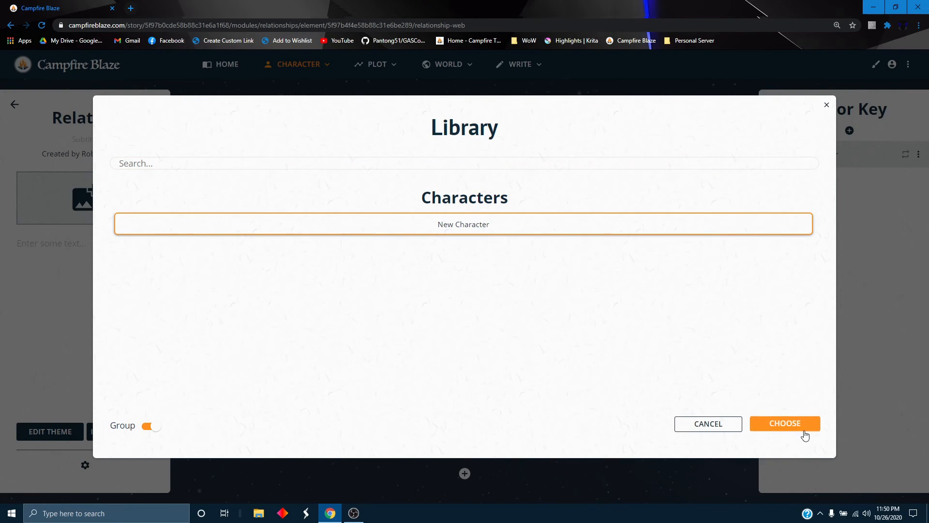
{"action": "left_click", "coordinate": [797, 427]}
Spread the three character panels apart and draw a link from the second character down to the first character
{"action": "left_click_drag", "start_coordinate": [450, 236], "coordinate": [610, 167]}
{"action": "left_click_drag", "start_coordinate": [301, 203], "coordinate": [334, 140]}
{"action": "left_click_drag", "start_coordinate": [423, 225], "coordinate": [366, 312]}
{"action": "left_click_drag", "start_coordinate": [290, 182], "coordinate": [323, 305]}
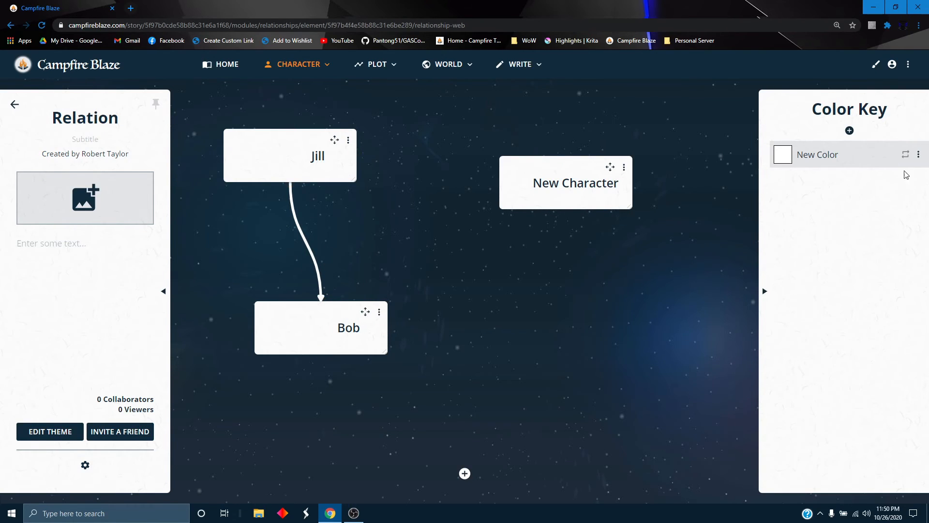
Toggle the white color key entry to two-way links and back to one-way, checking its options
{"action": "left_click", "coordinate": [905, 156]}
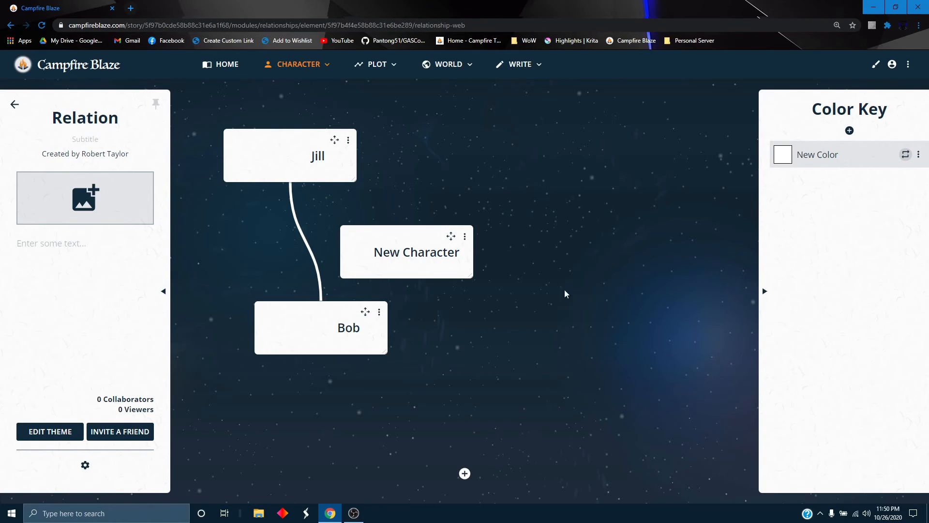
{"action": "left_click", "coordinate": [905, 154]}
{"action": "left_click", "coordinate": [919, 155]}
{"action": "left_click", "coordinate": [860, 217]}
Delete and redraw the link from the second to the first character, moving the New Character panel clear of it
{"action": "left_click", "coordinate": [302, 241]}
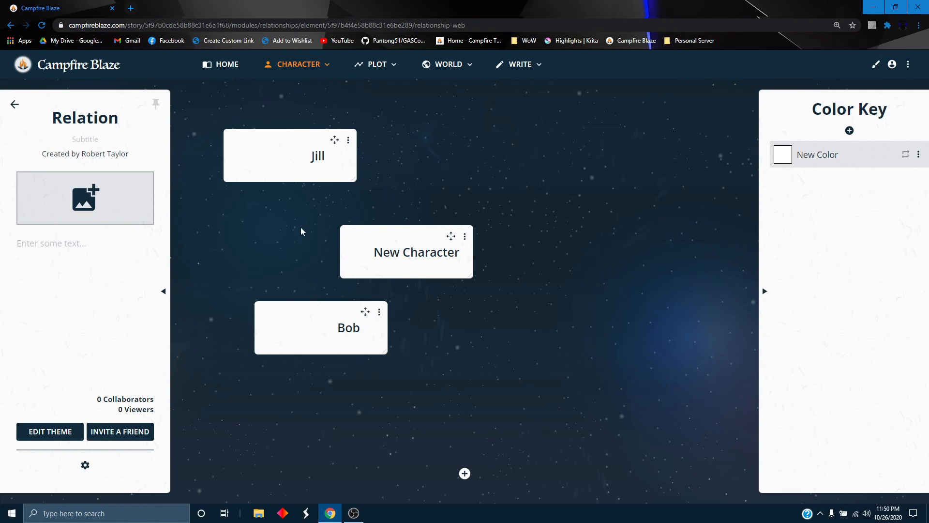
{"action": "left_click_drag", "start_coordinate": [290, 182], "coordinate": [323, 302]}
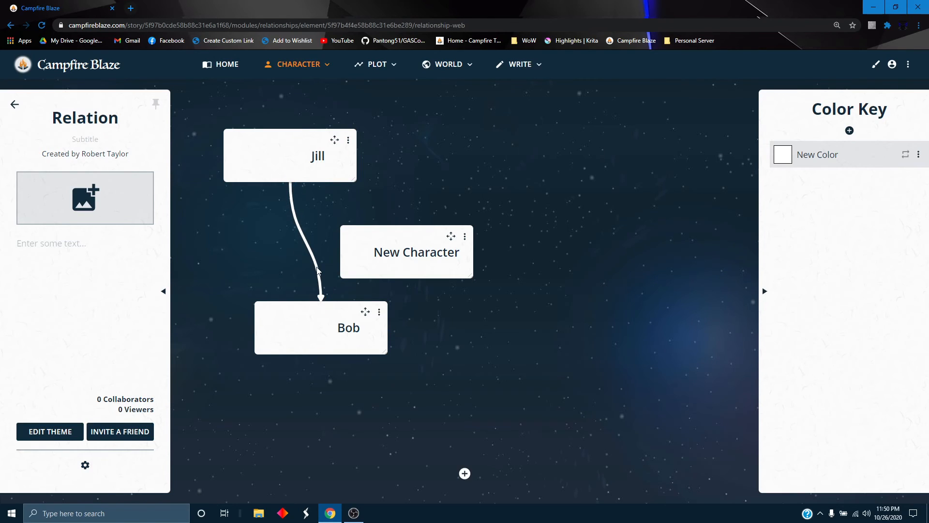
{"action": "left_click_drag", "start_coordinate": [451, 236], "coordinate": [522, 147]}
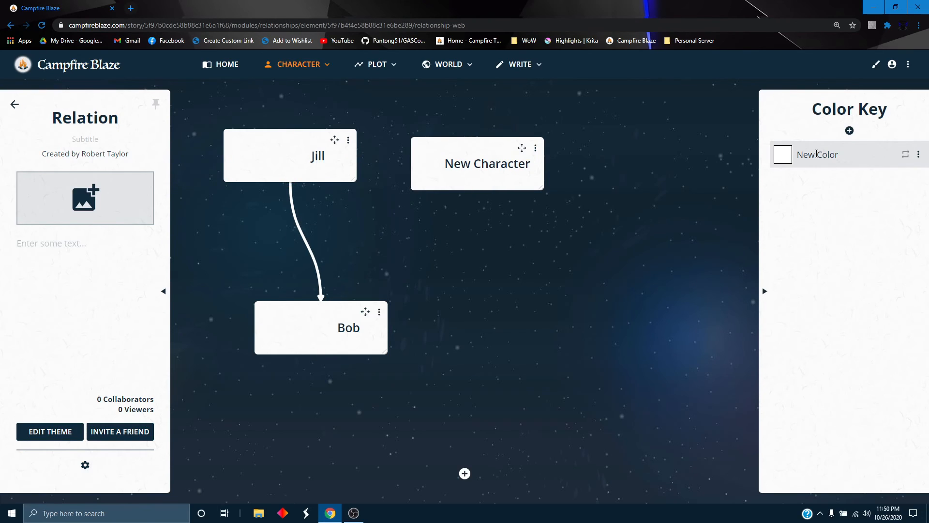
Rename the white color key entry to One Way Relationship
{"action": "left_click", "coordinate": [817, 154]}
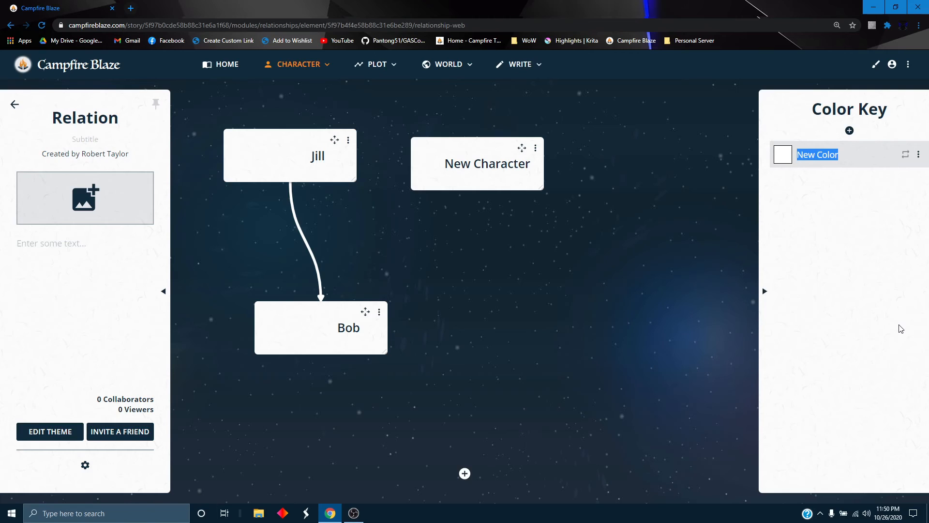
{"action": "type", "text": "One Way R"}
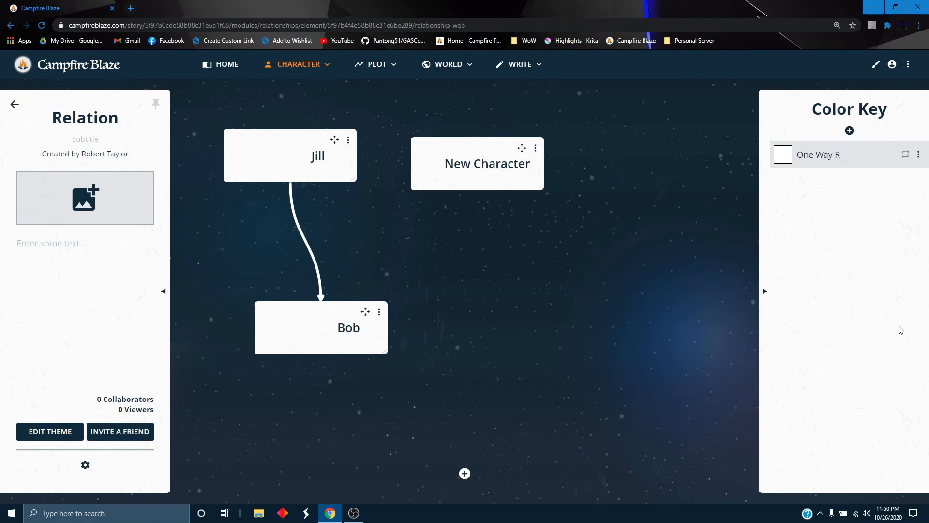
{"action": "type", "text": "elationsh"}
Move the New Character panel farther from the second character's panel and draw a one-way link from it to that character
{"action": "left_click_drag", "start_coordinate": [522, 148], "coordinate": [570, 132]}
{"action": "left_click_drag", "start_coordinate": [459, 148], "coordinate": [356, 159]}
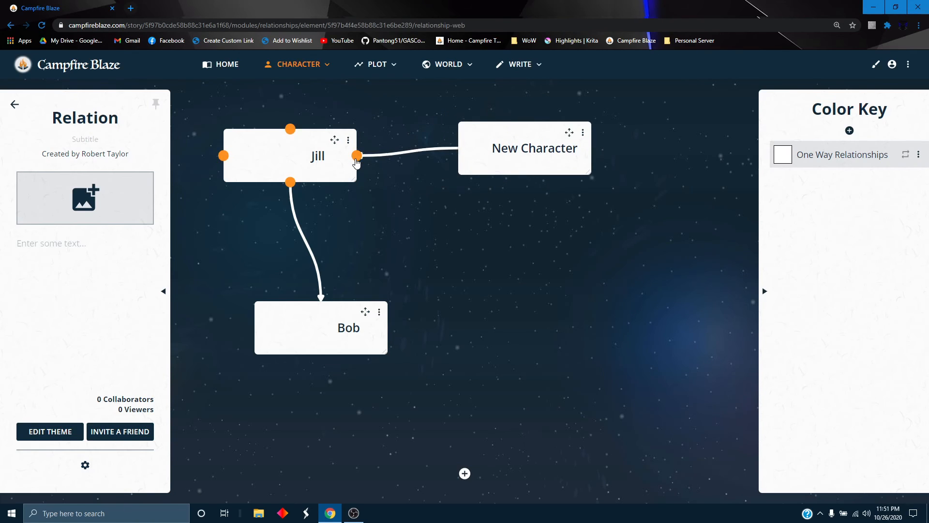
Add a second color to the color key and name it Mutual Relationship
{"action": "left_click", "coordinate": [849, 131]}
{"action": "double_click", "coordinate": [821, 181]}
{"action": "triple_click", "coordinate": [821, 180]}
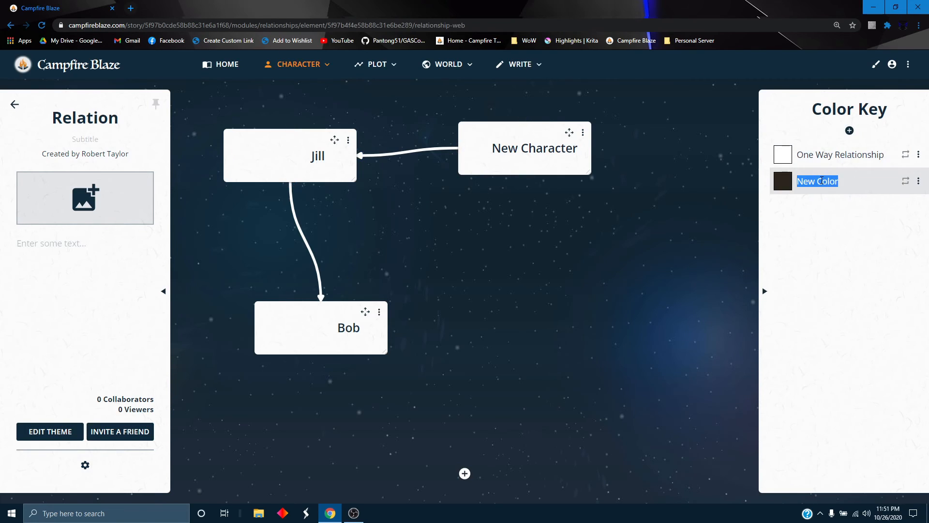
{"action": "type", "text": "Mutual"}
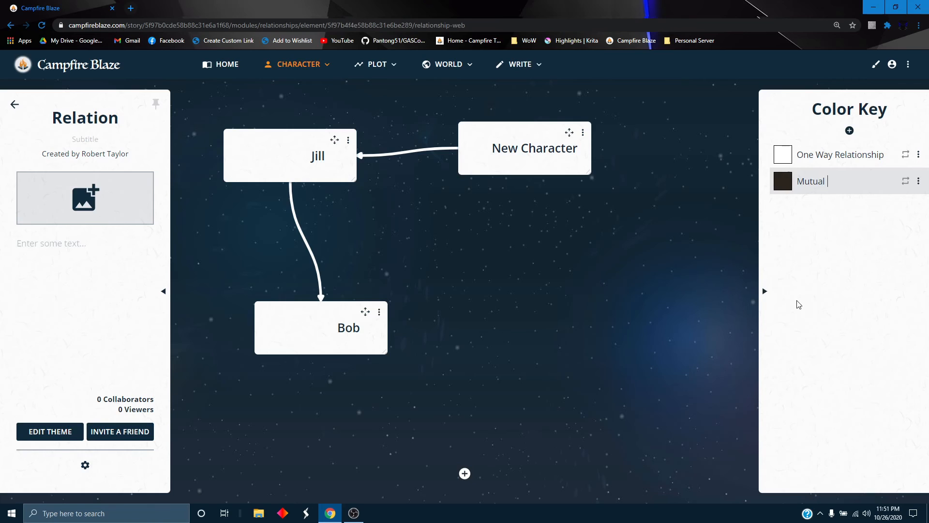
{"action": "type", "text": " Relationship"}
Link the New Character panel to the first character in the second color, and make that color's links two-way
{"action": "left_click_drag", "start_coordinate": [525, 175], "coordinate": [386, 336]}
{"action": "left_click", "coordinate": [904, 184]}
Change the mutual relationship color in the color key to the light tan D6BFA0
{"action": "left_click", "coordinate": [789, 187]}
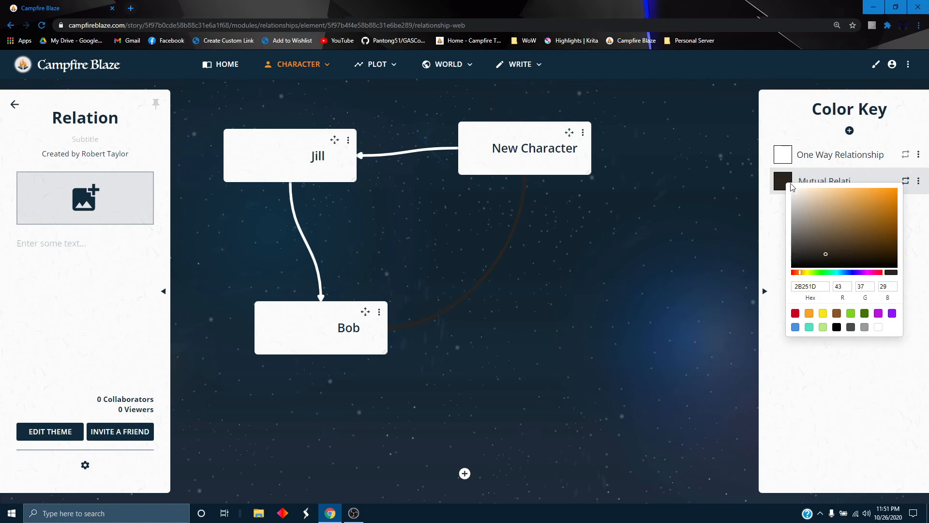
{"action": "left_click", "coordinate": [818, 202]}
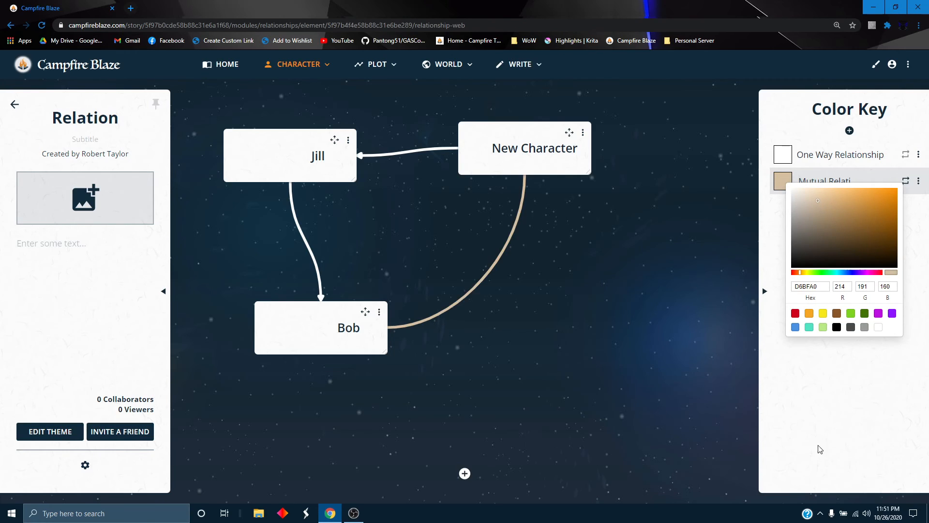
{"action": "left_click", "coordinate": [846, 413]}
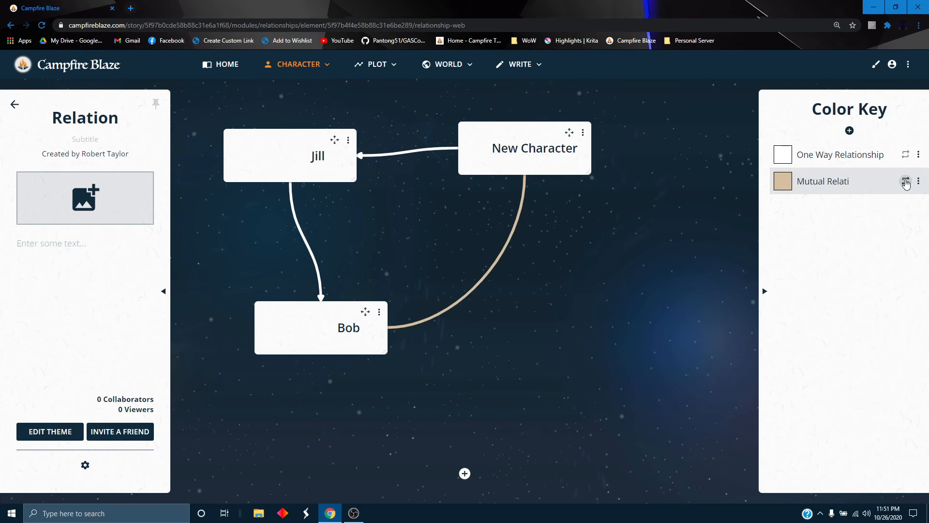
Change the mutual relationship color in the color key to a golden tan and move the New Character panel slightly farther from the linked characters
{"action": "left_click", "coordinate": [907, 185]}
{"action": "left_click", "coordinate": [786, 187]}
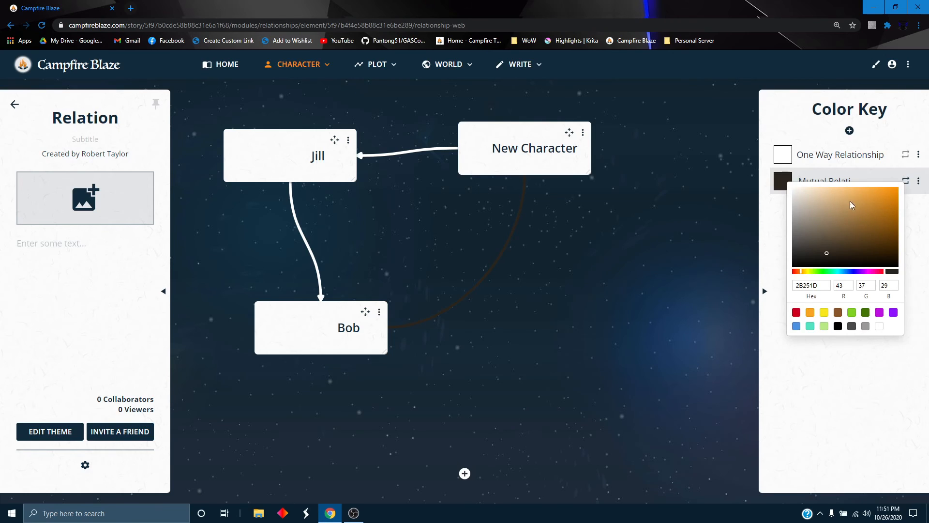
{"action": "left_click", "coordinate": [851, 204]}
{"action": "left_click", "coordinate": [870, 382]}
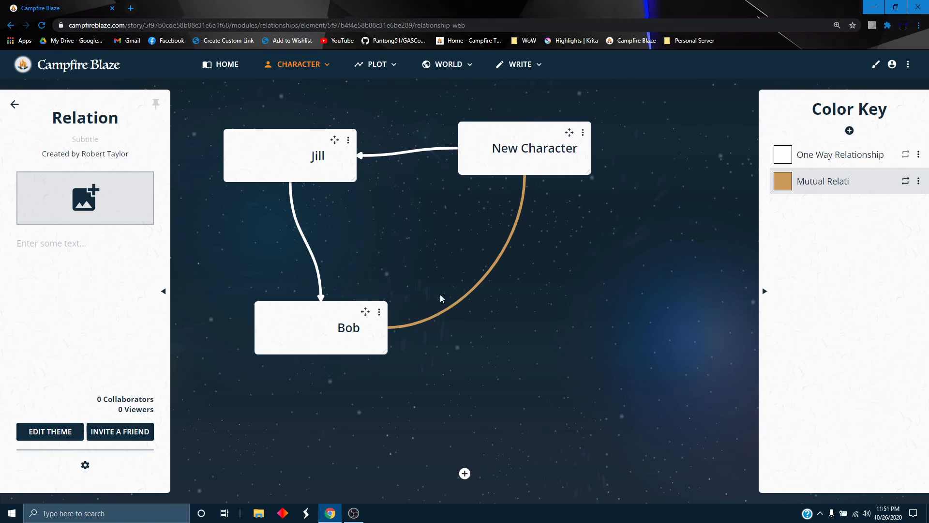
{"action": "left_click_drag", "start_coordinate": [568, 133], "coordinate": [604, 128]}
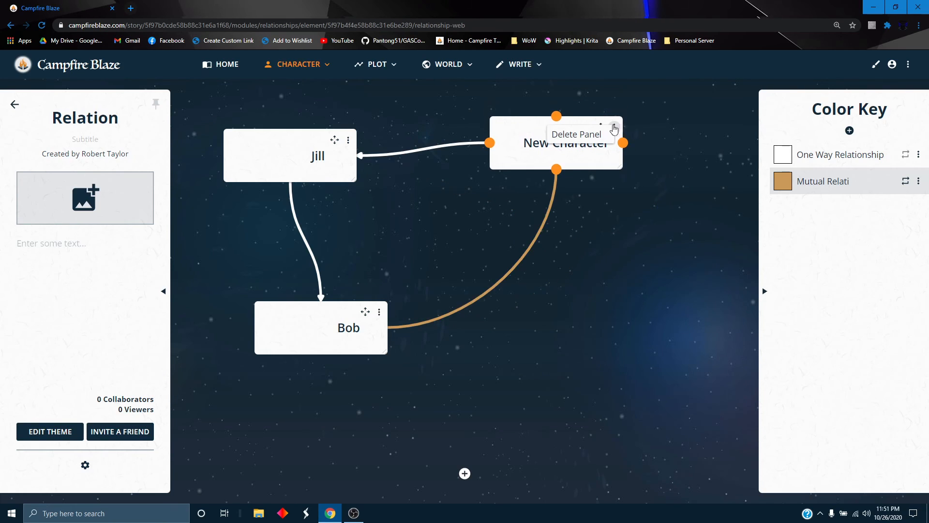
Open the New Character page from the relationship web, clear the text selection, and switch to the second character's page
{"action": "left_click", "coordinate": [540, 146]}
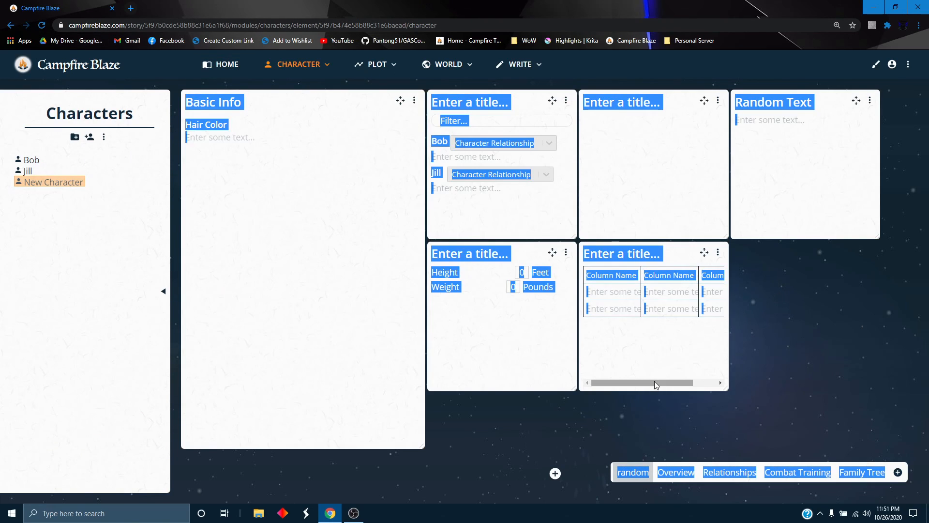
{"action": "left_click", "coordinate": [657, 331]}
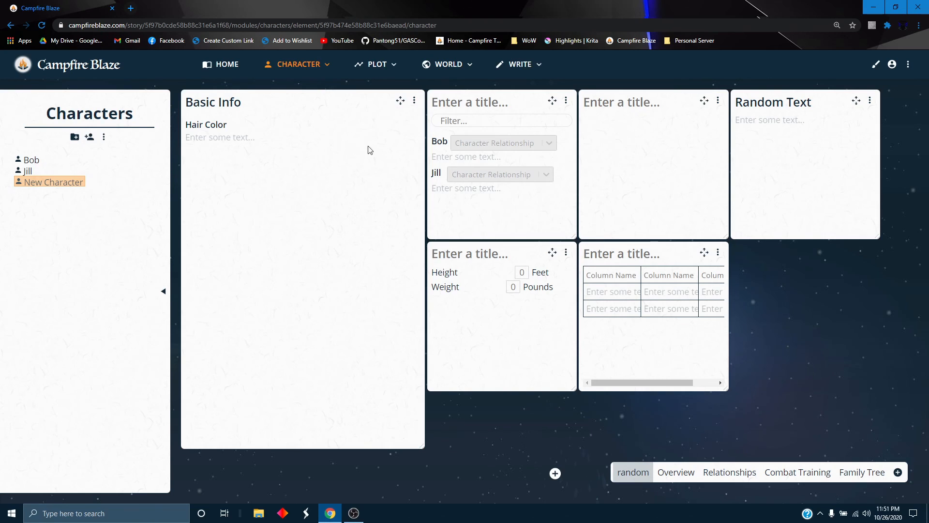
{"action": "left_click", "coordinate": [27, 170]}
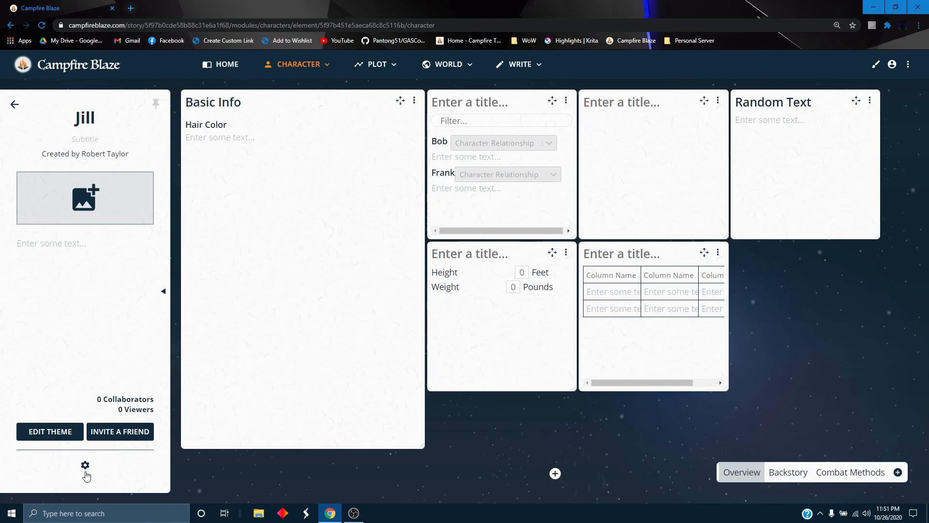
Show the second character's page in full screen and return it to the normal view
{"action": "left_click", "coordinate": [85, 466]}
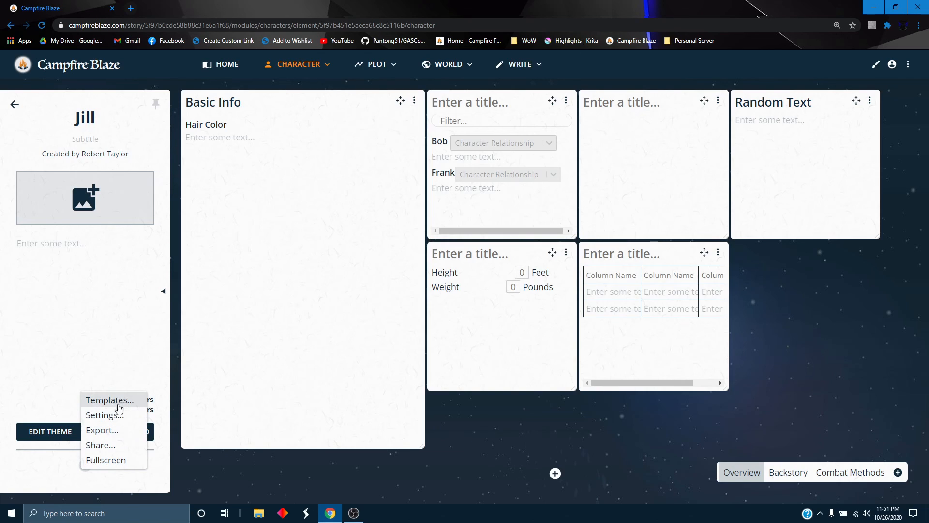
{"action": "left_click", "coordinate": [115, 460]}
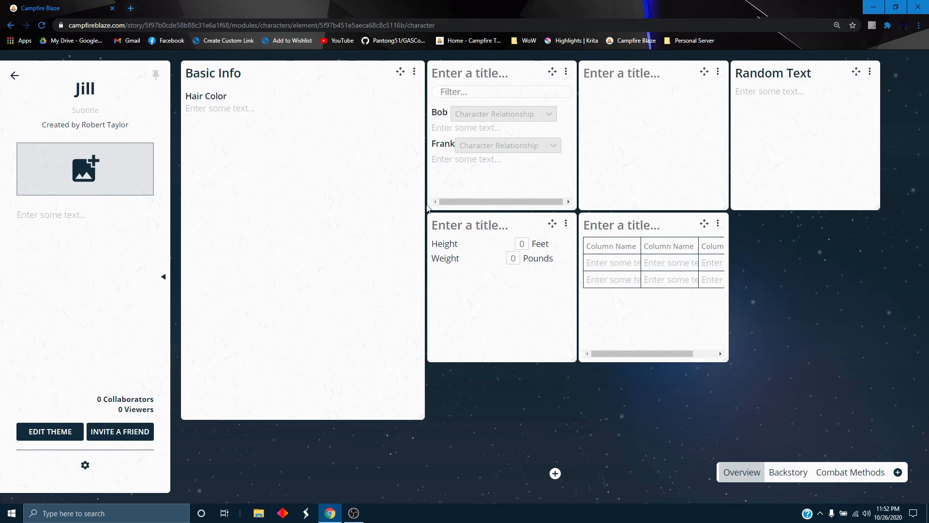
{"action": "left_click", "coordinate": [85, 465]}
{"action": "left_click", "coordinate": [114, 455]}
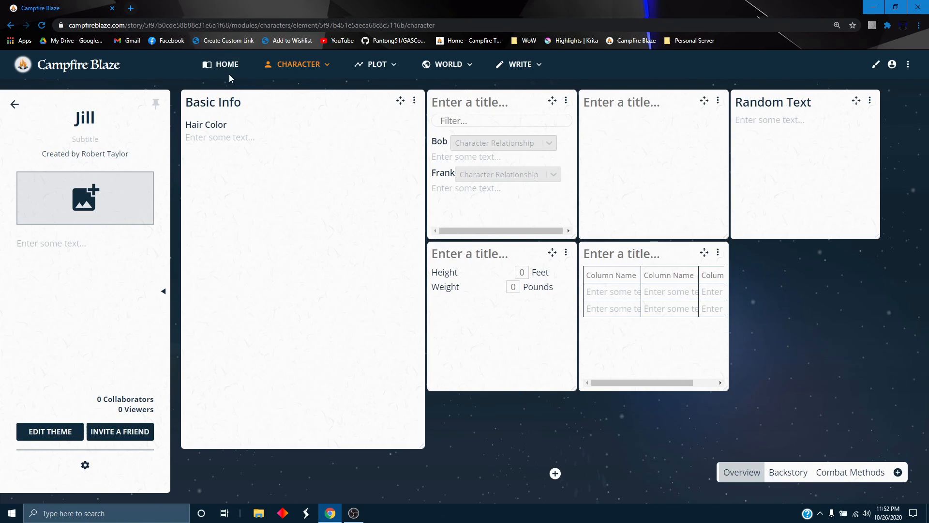
{"action": "left_click", "coordinate": [327, 68]}
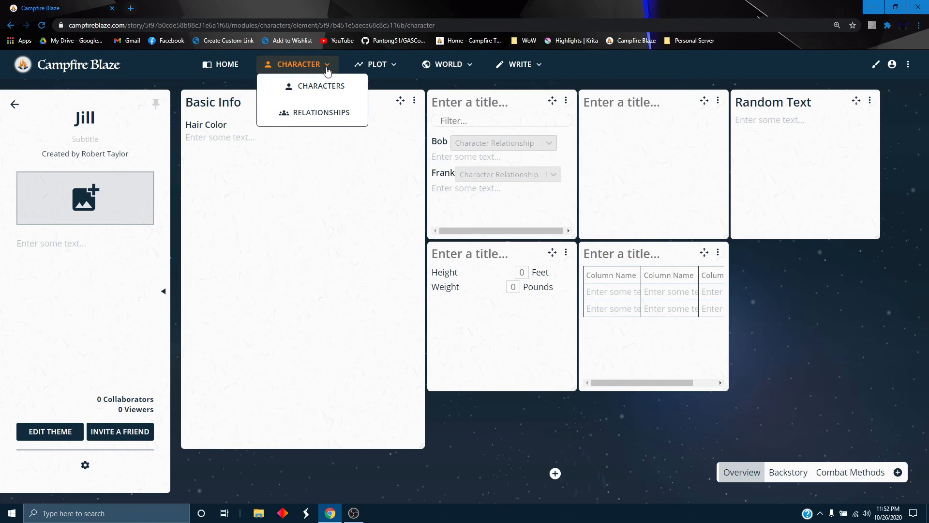
{"action": "left_click", "coordinate": [327, 70]}
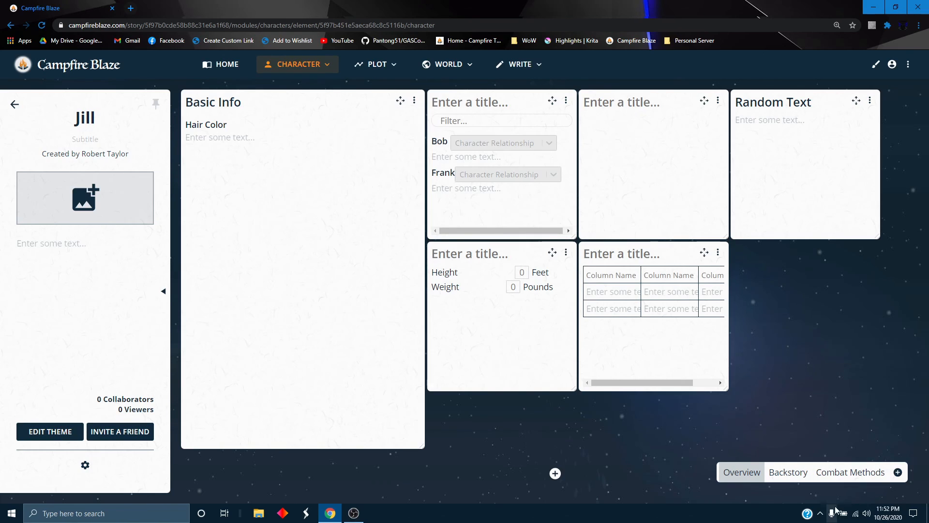
{"action": "left_click", "coordinate": [821, 513]}
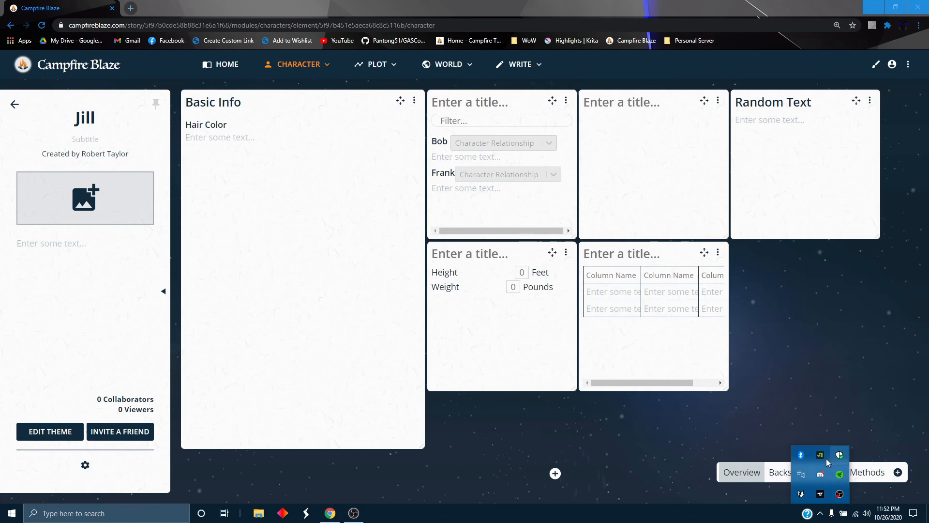
{"action": "left_click", "coordinate": [650, 458]}
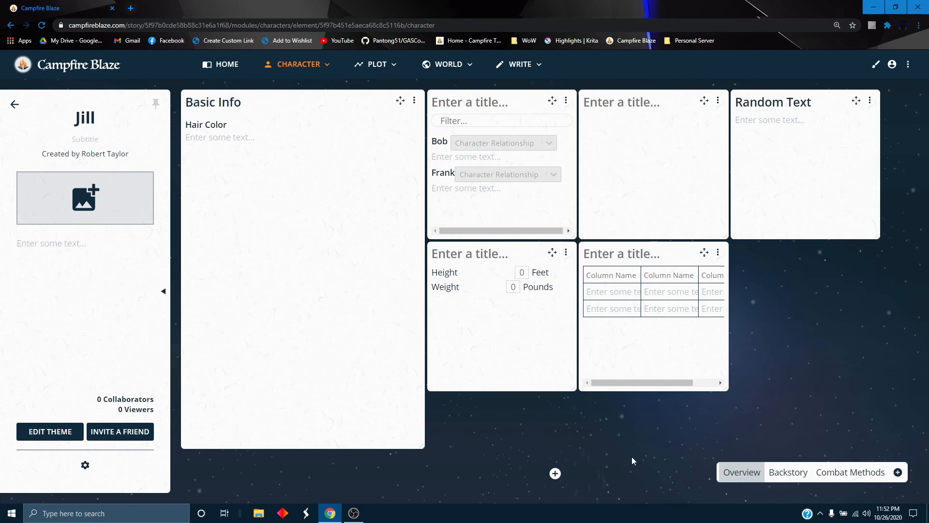
{"action": "left_click", "coordinate": [354, 512]}
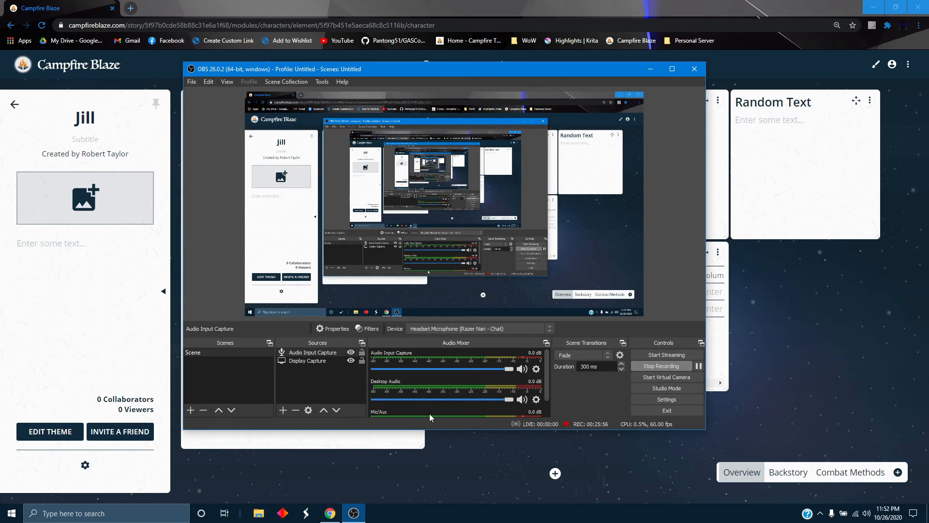